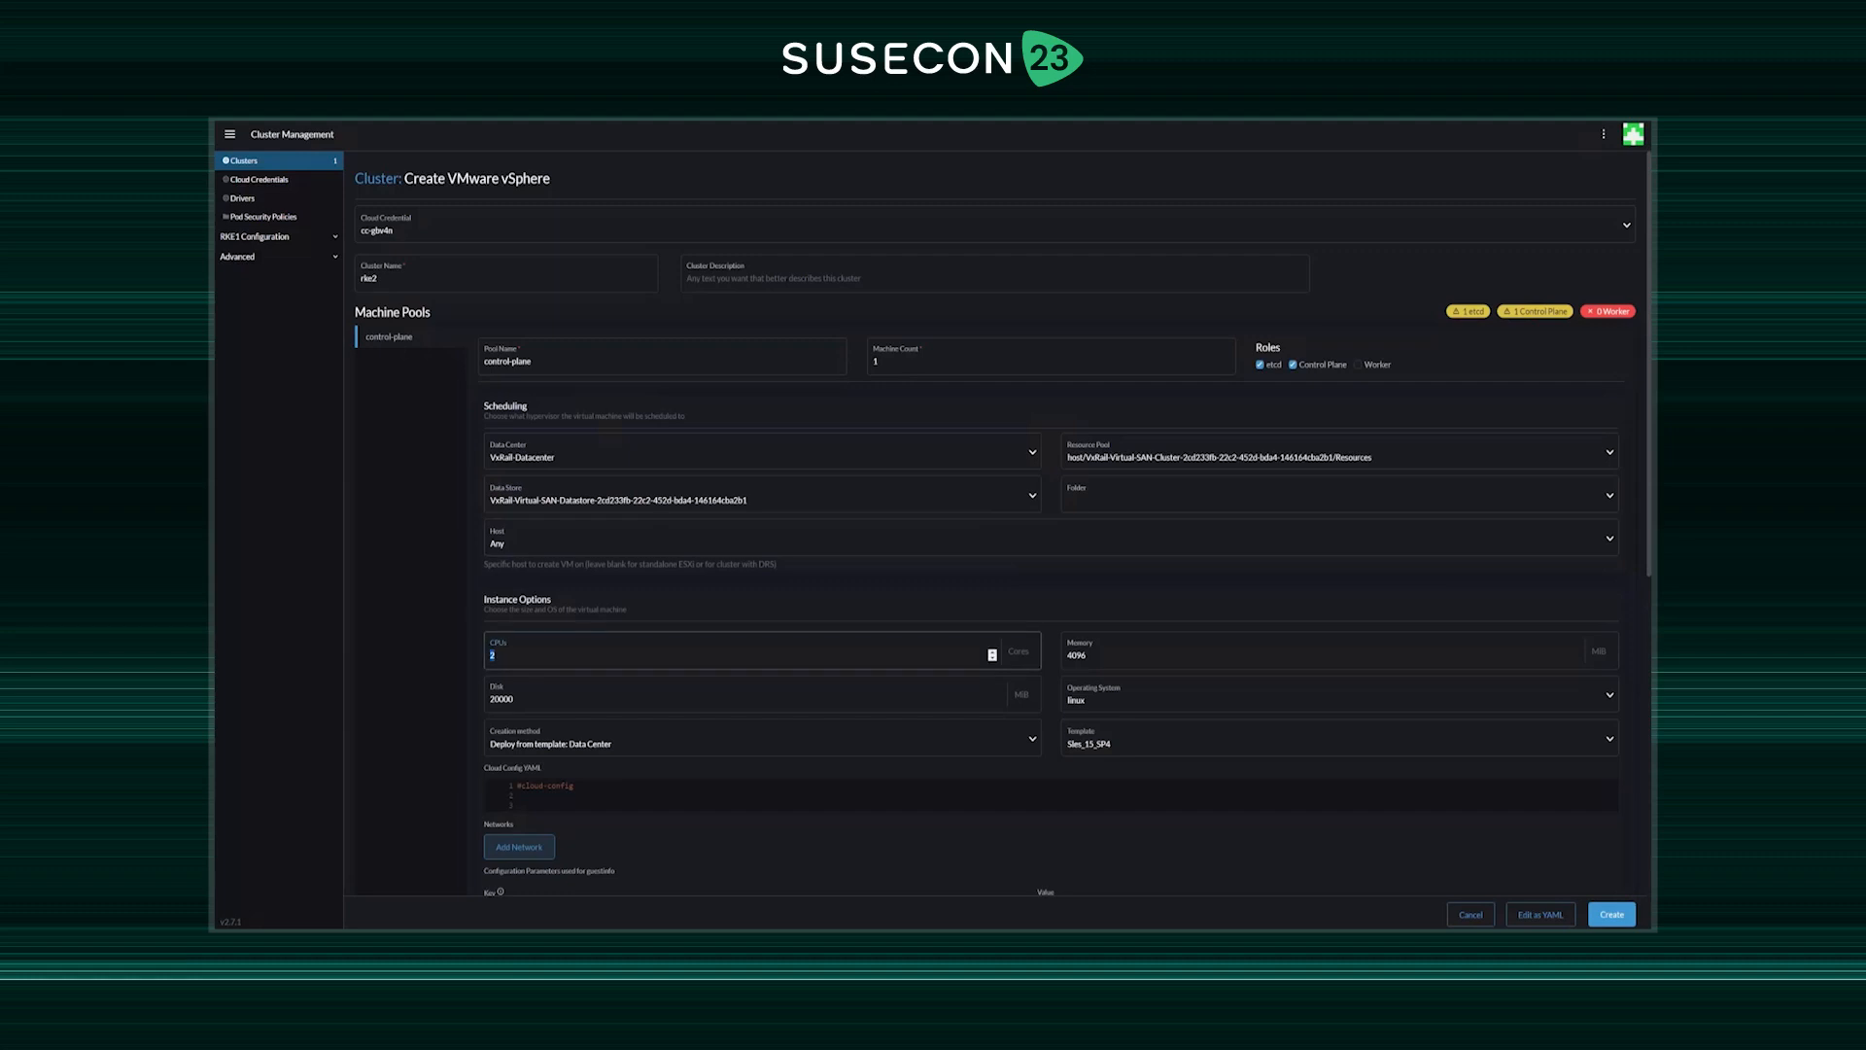
- Set the control-plane pool to 4 CPUs and 8192 MiB memory, and paste the cloud-config YAML including the user's account password
text(4)
key(Tab)
text(8192)
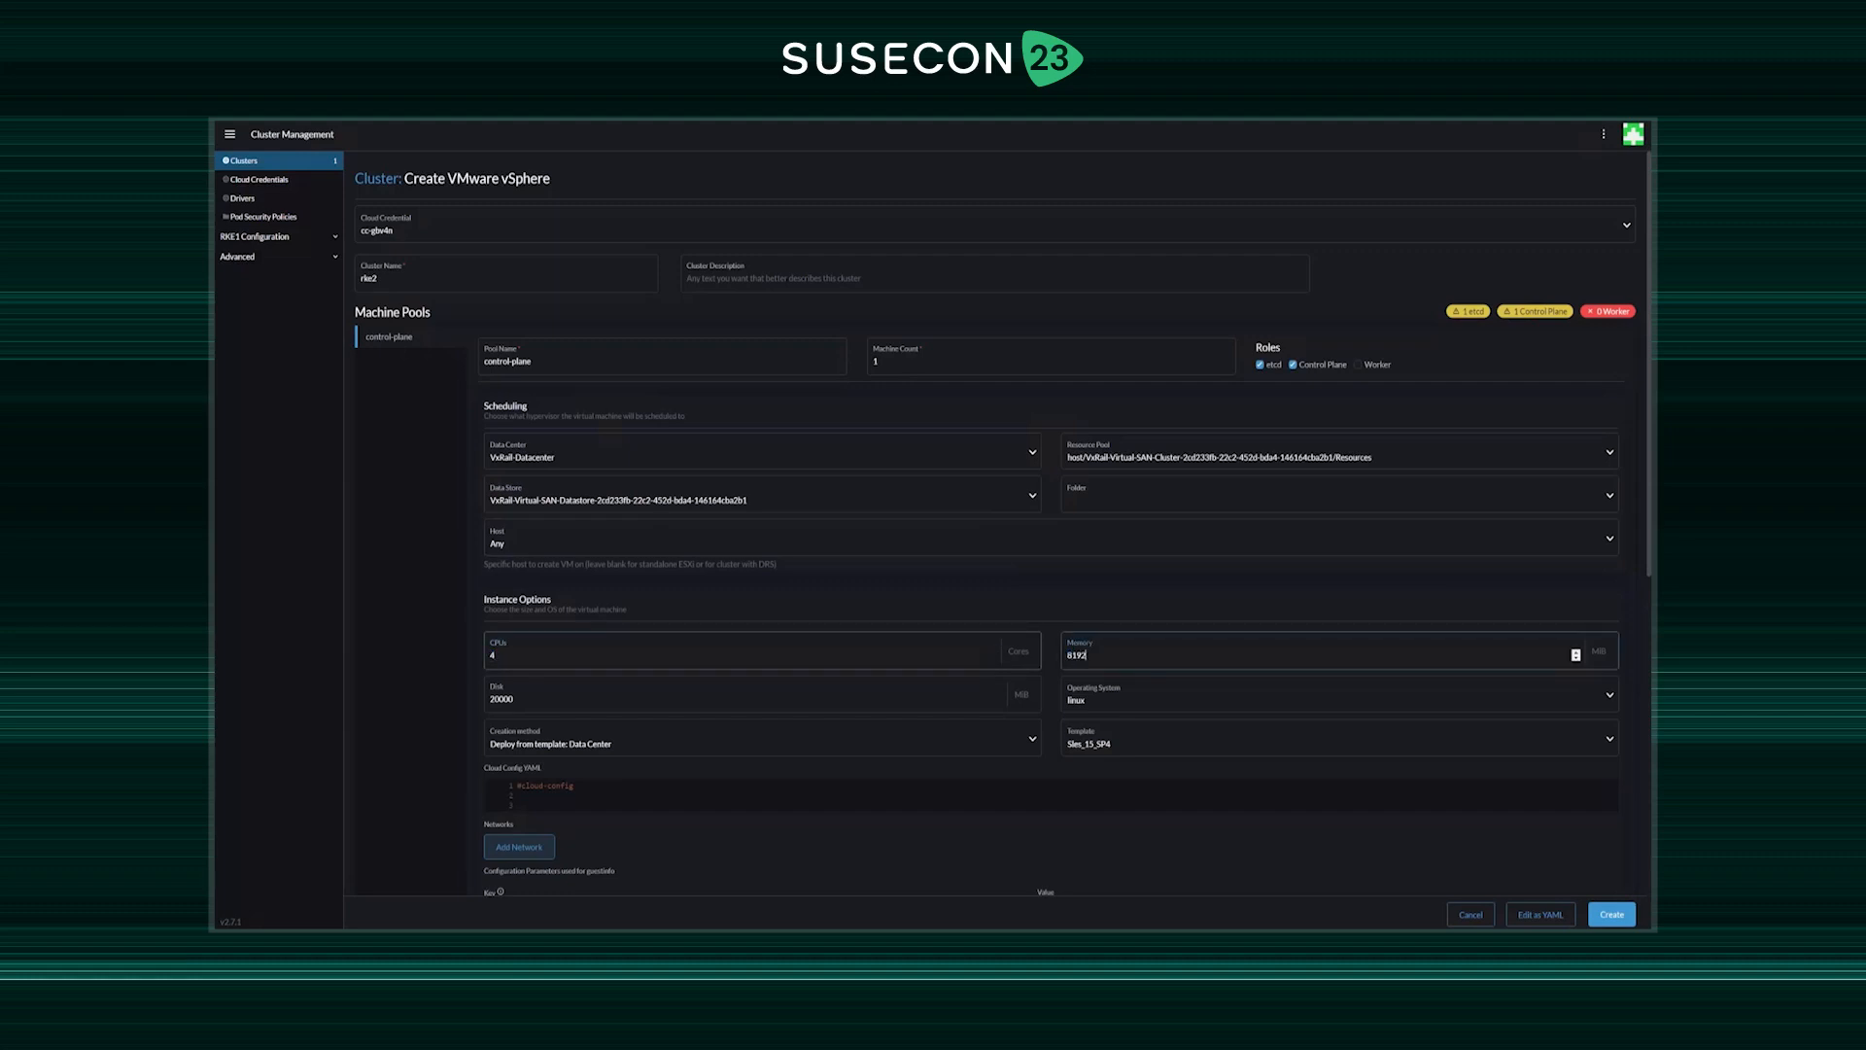
click(1069, 795)
key(ctrl+v)
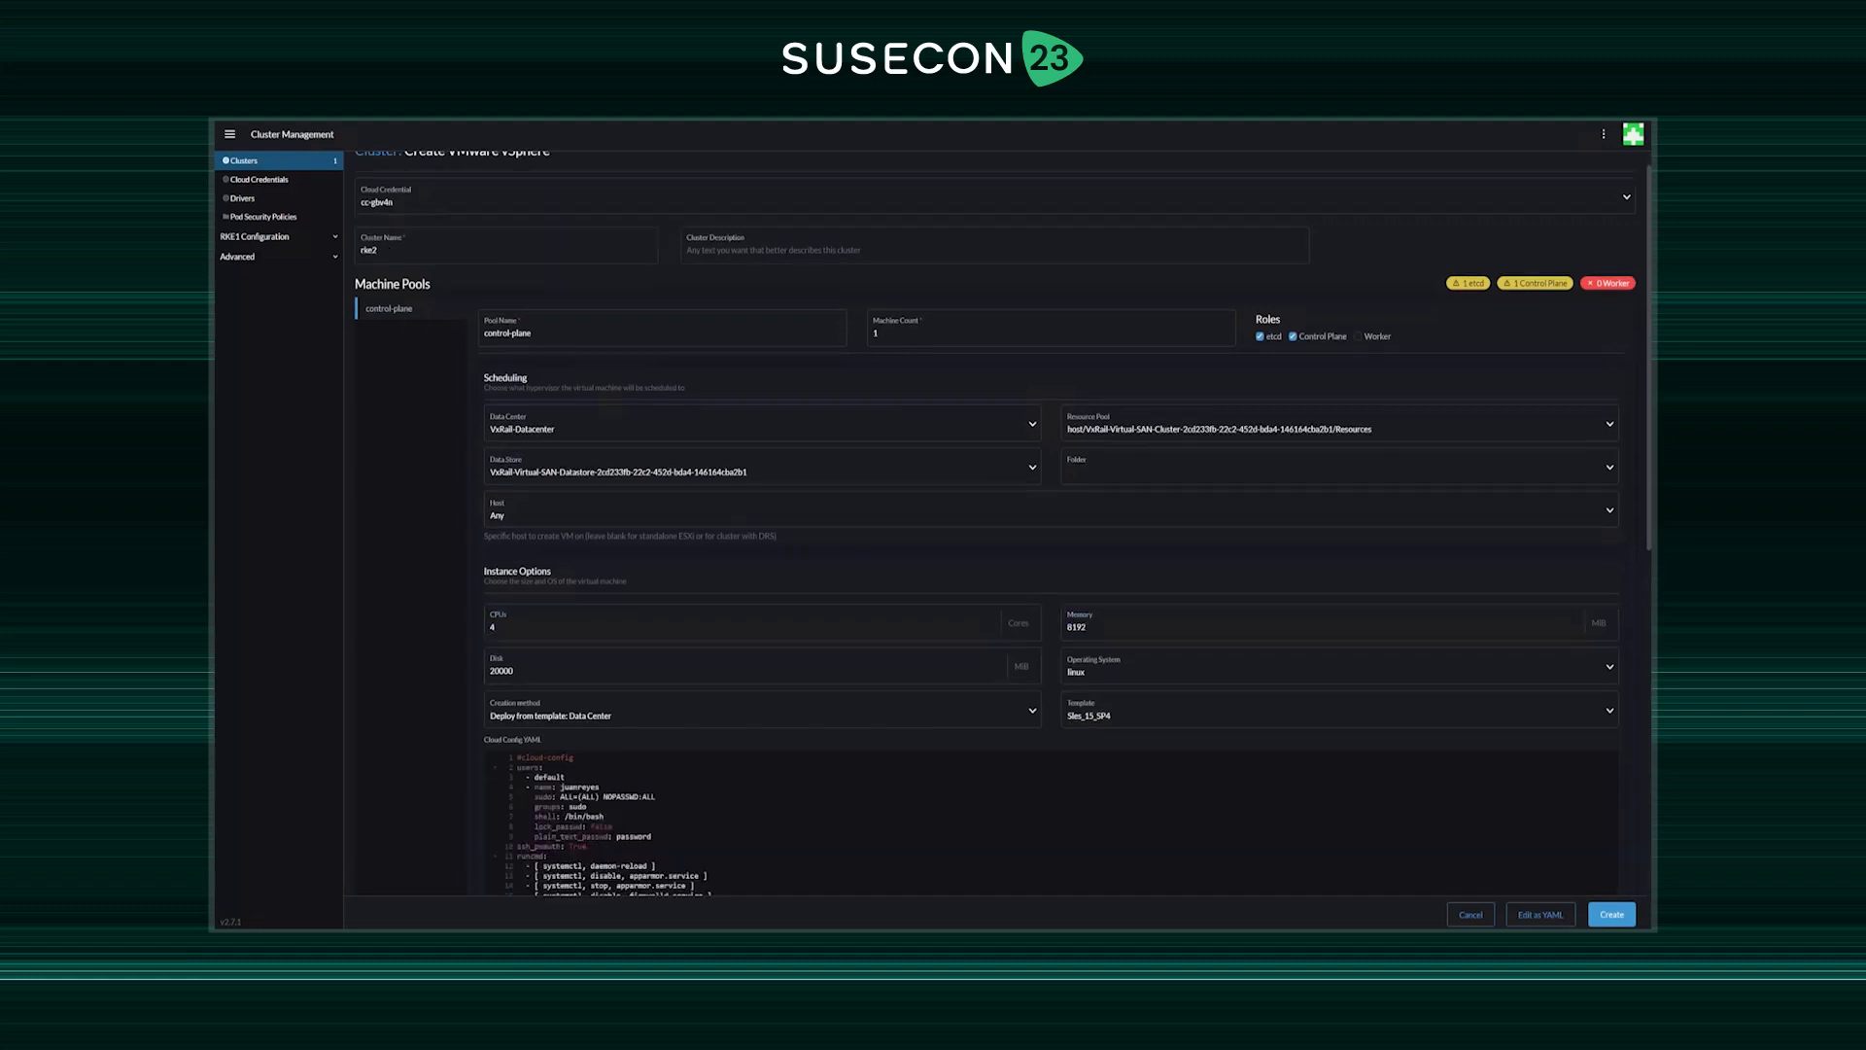
- Choose the ubuntu template for the control-plane pool and add the DHCP network to it
scroll(1167, 708, down, 3)
click(1339, 526)
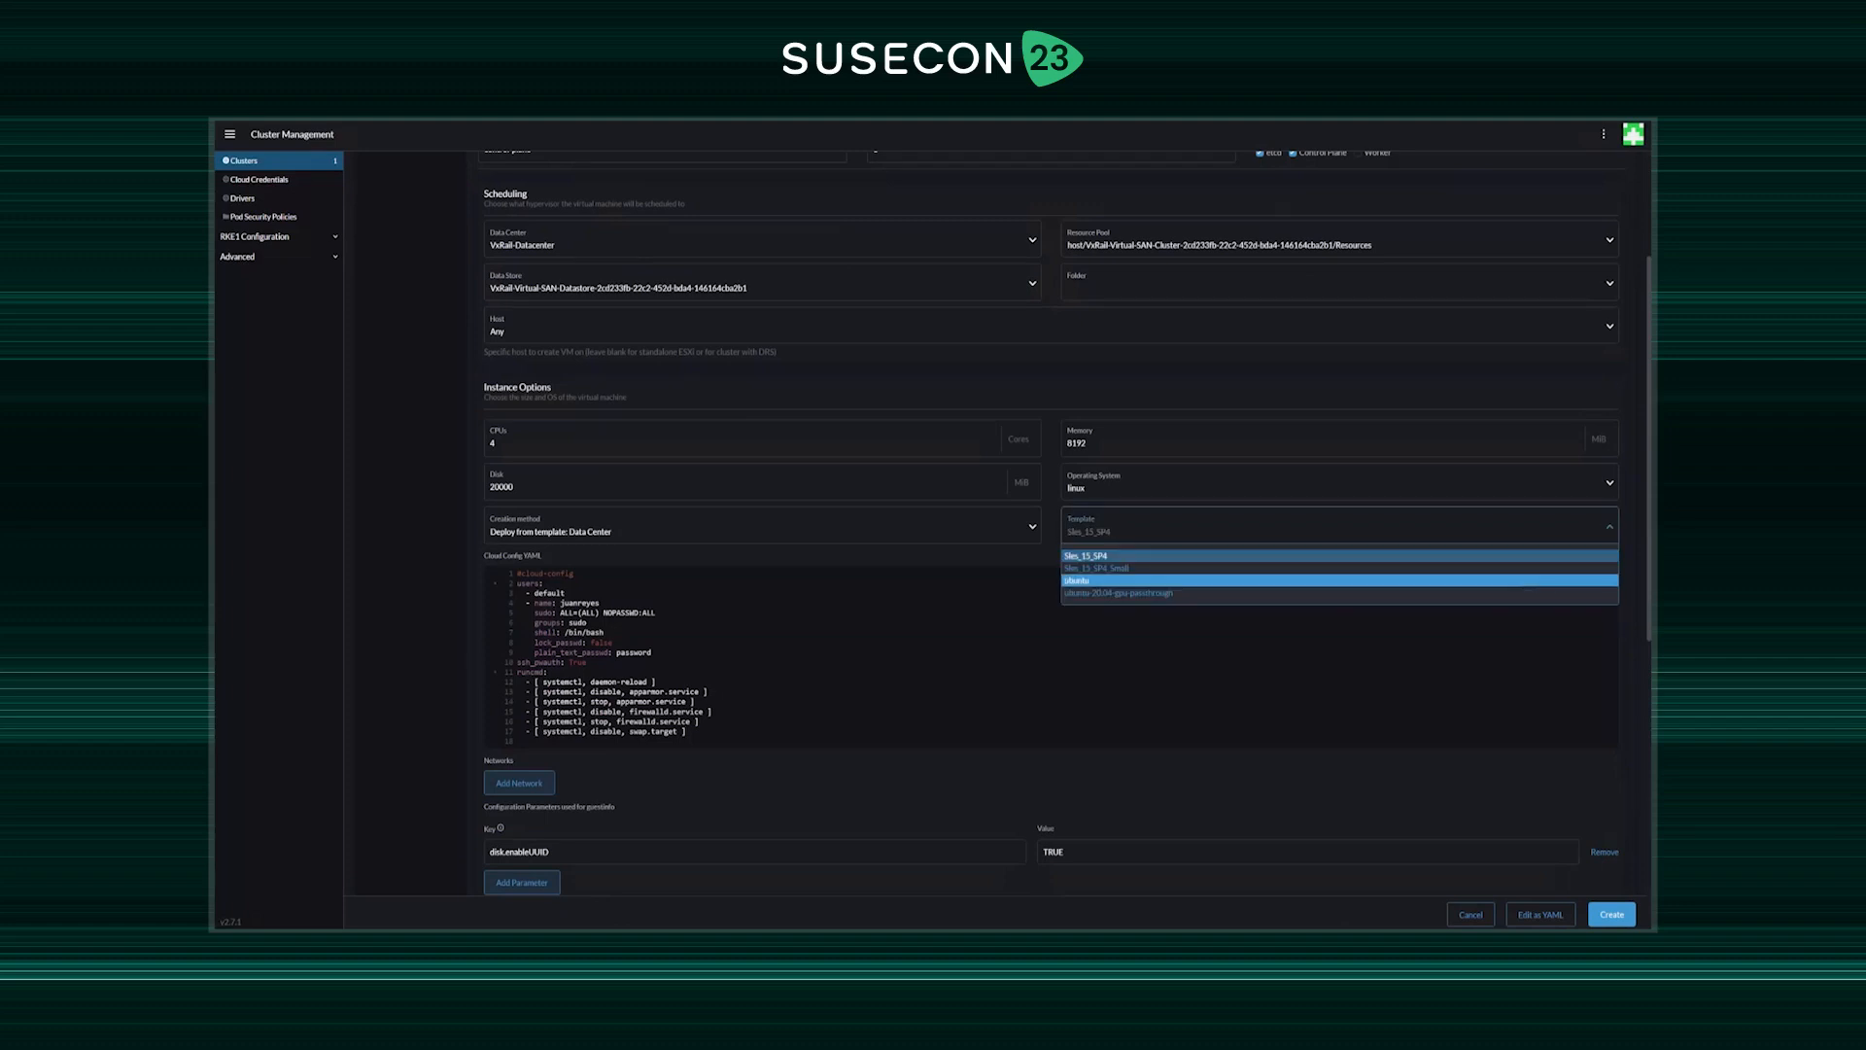
click(1340, 580)
scroll(1050, 583, down, 1)
click(519, 722)
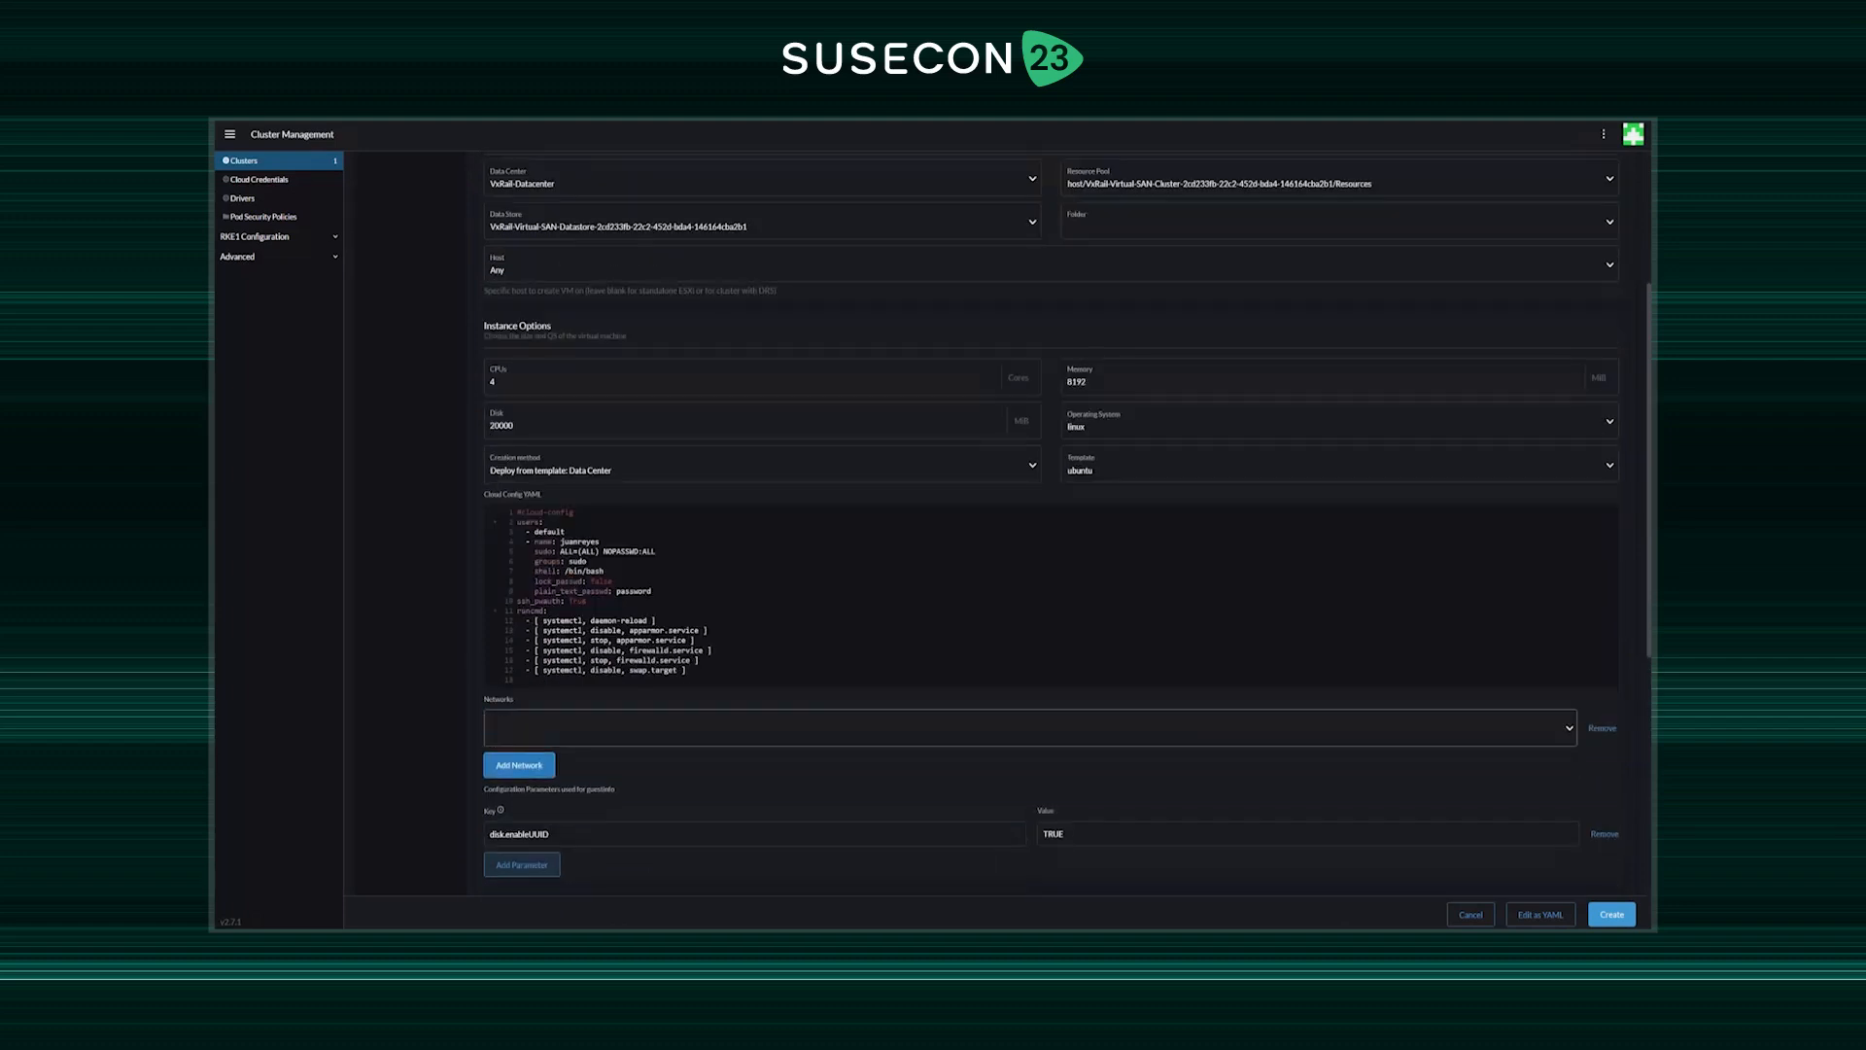
click(530, 727)
click(530, 821)
scroll(1050, 583, up, 2)
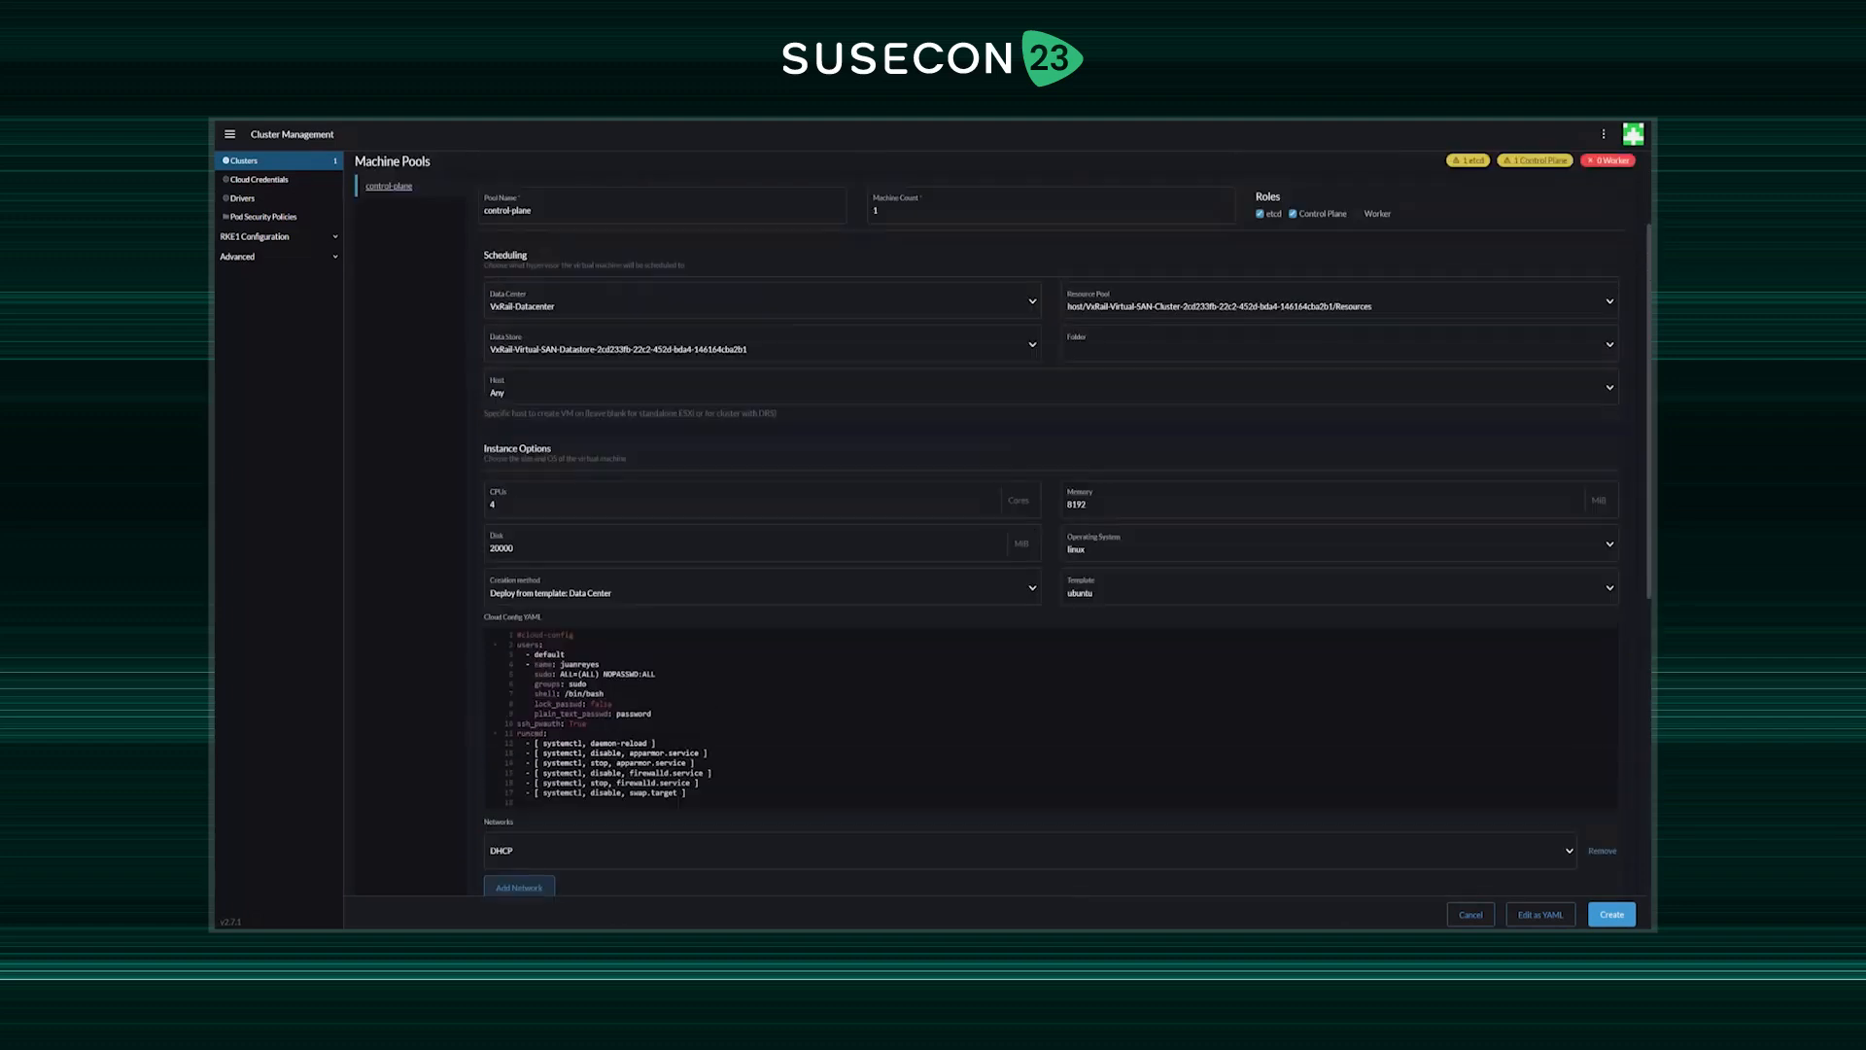
- Add a worker pool named gpu-workers on the VxRail-Virtual-SAN datastore, with 4 CPUs and 8192 MiB memory
scroll(1002, 522, down, 5)
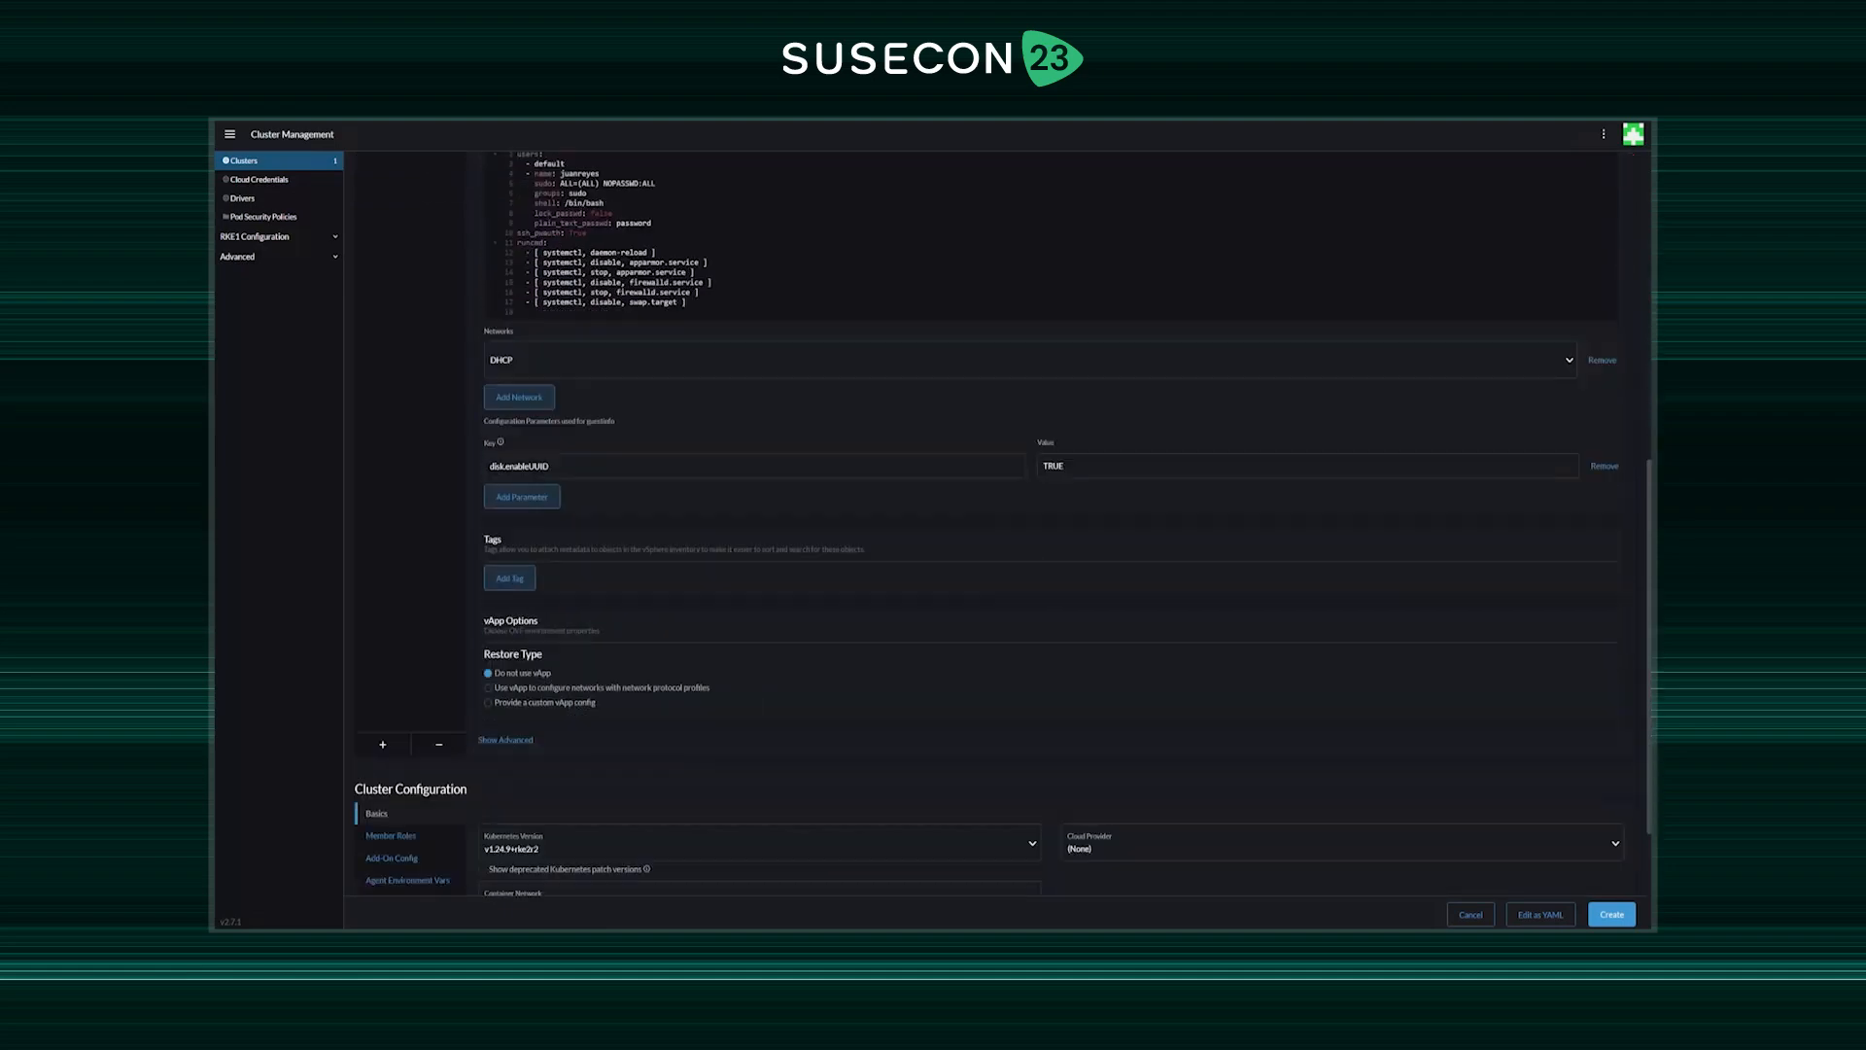
scroll(1001, 522, up, 1)
text(gpu-workers)
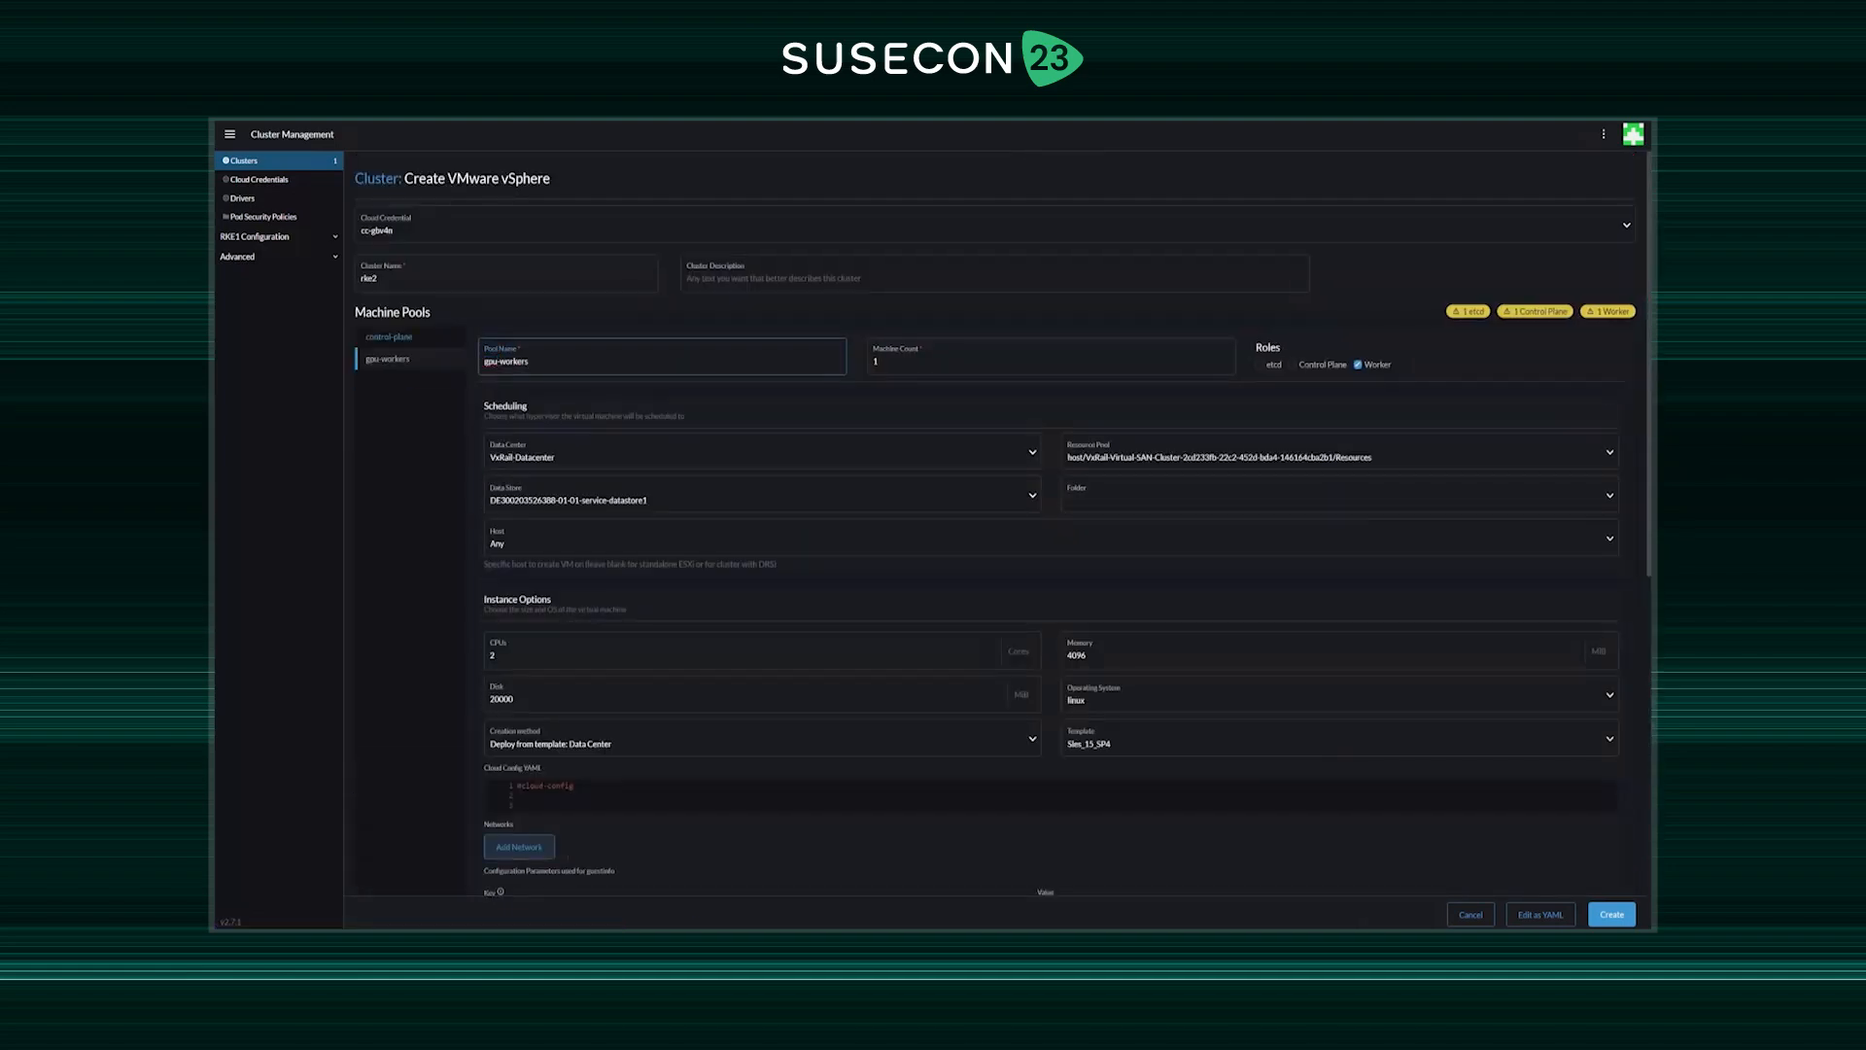
click(758, 495)
click(681, 538)
click(743, 654)
double_click(1077, 655)
text(8192)
- Give gpu-workers the ubuntu-20.04-gpu-passthrough template, the cloud-config YAML including the account password, and a network
click(1340, 739)
click(1167, 804)
key(ctrl+v)
scroll(1050, 583, down, 4)
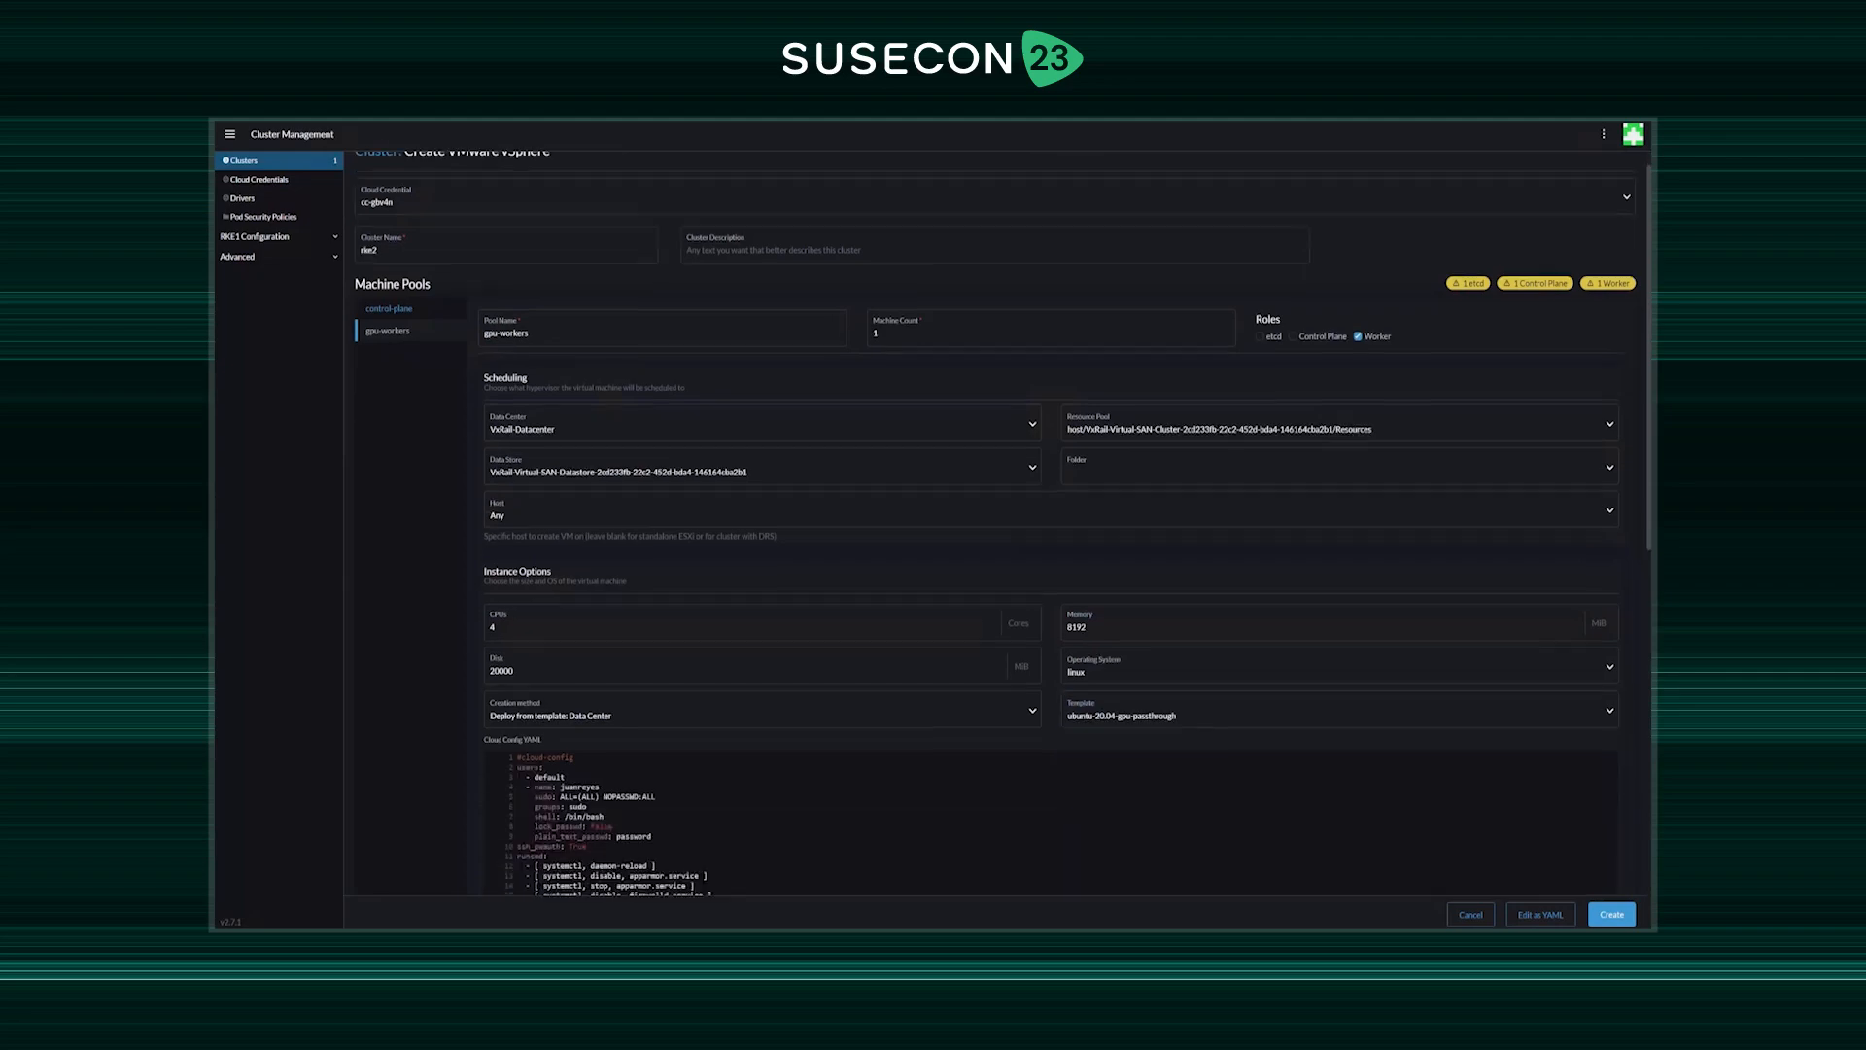
click(519, 598)
click(1030, 605)
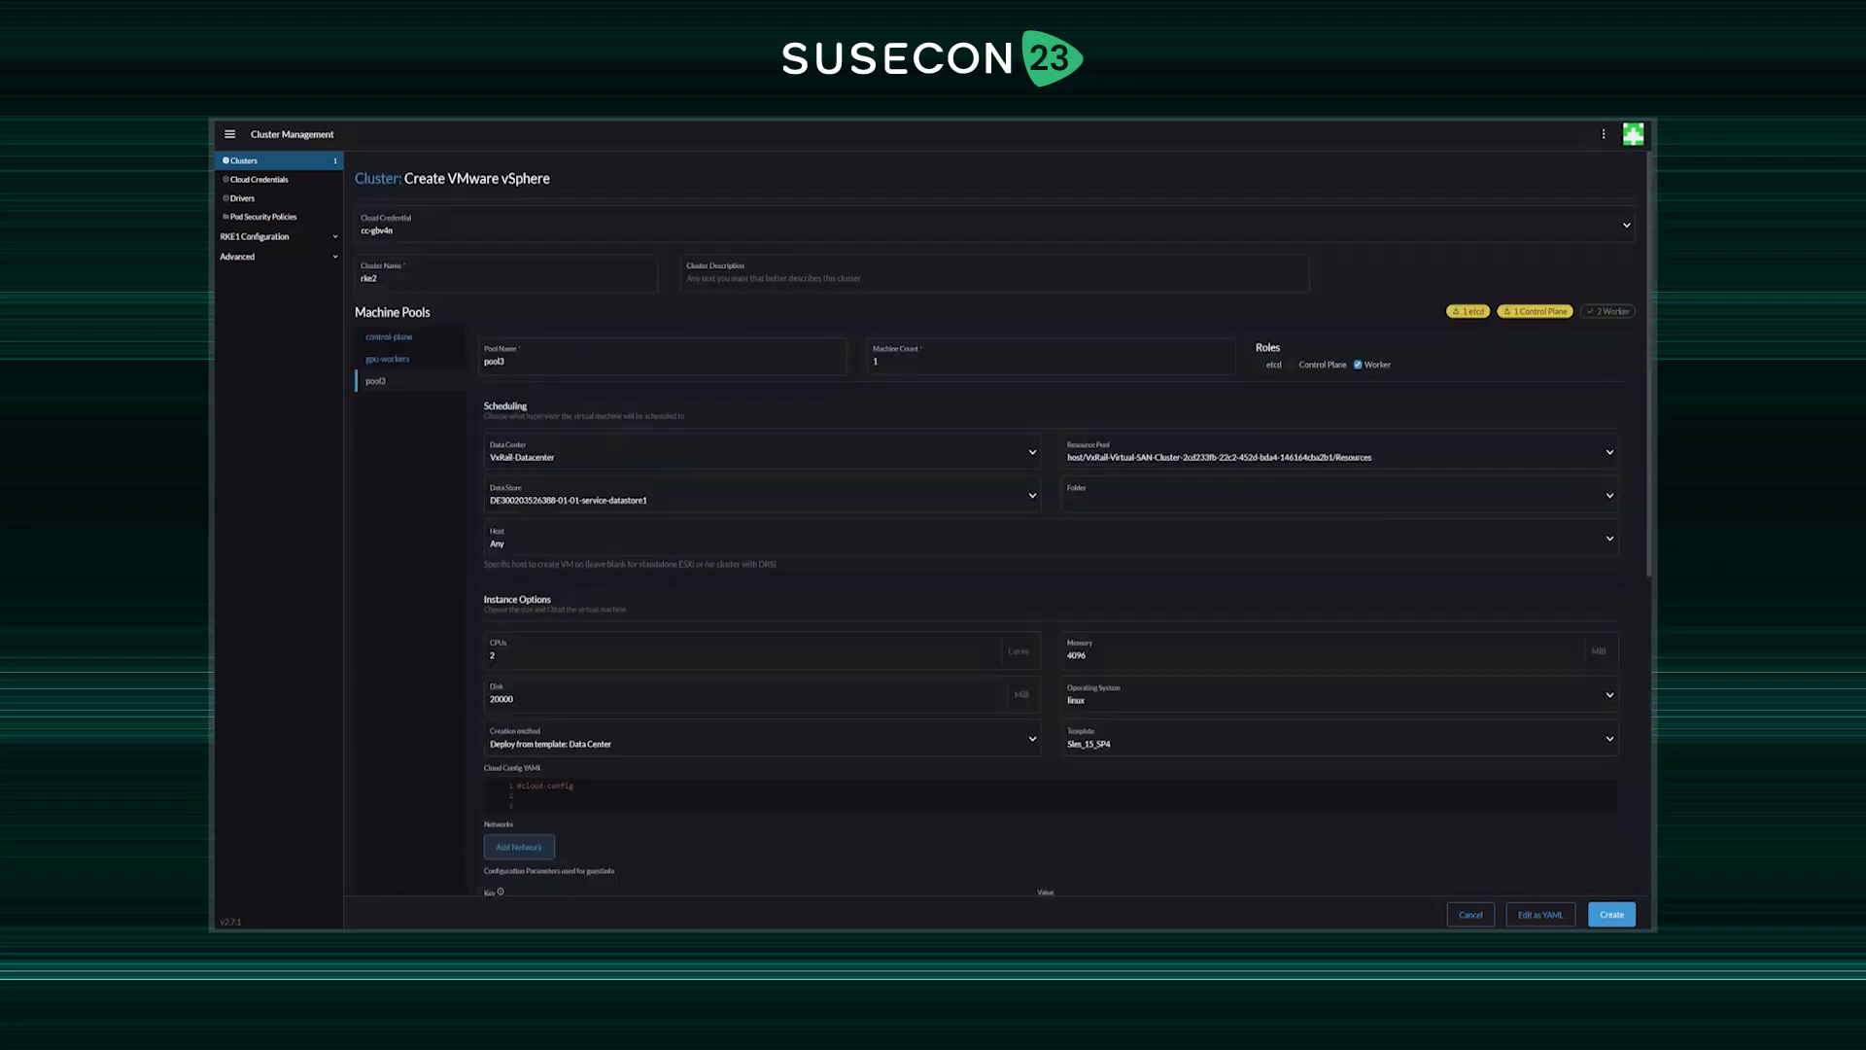
- Name the third pool non-gpu-workers and set it to the VxRail-Virtual-SAN datastore, 4 CPUs and 8192 MiB memory
text(non-gpu-workers)
click(758, 496)
click(680, 538)
double_click(493, 656)
text(4)
double_click(1077, 655)
text(8192)
- Complete non-gpu-workers with the cloud-config YAML including the account password and the DHCP network, and create the cluster
click(1339, 739)
key(ctrl+v)
scroll(1050, 583, down, 4)
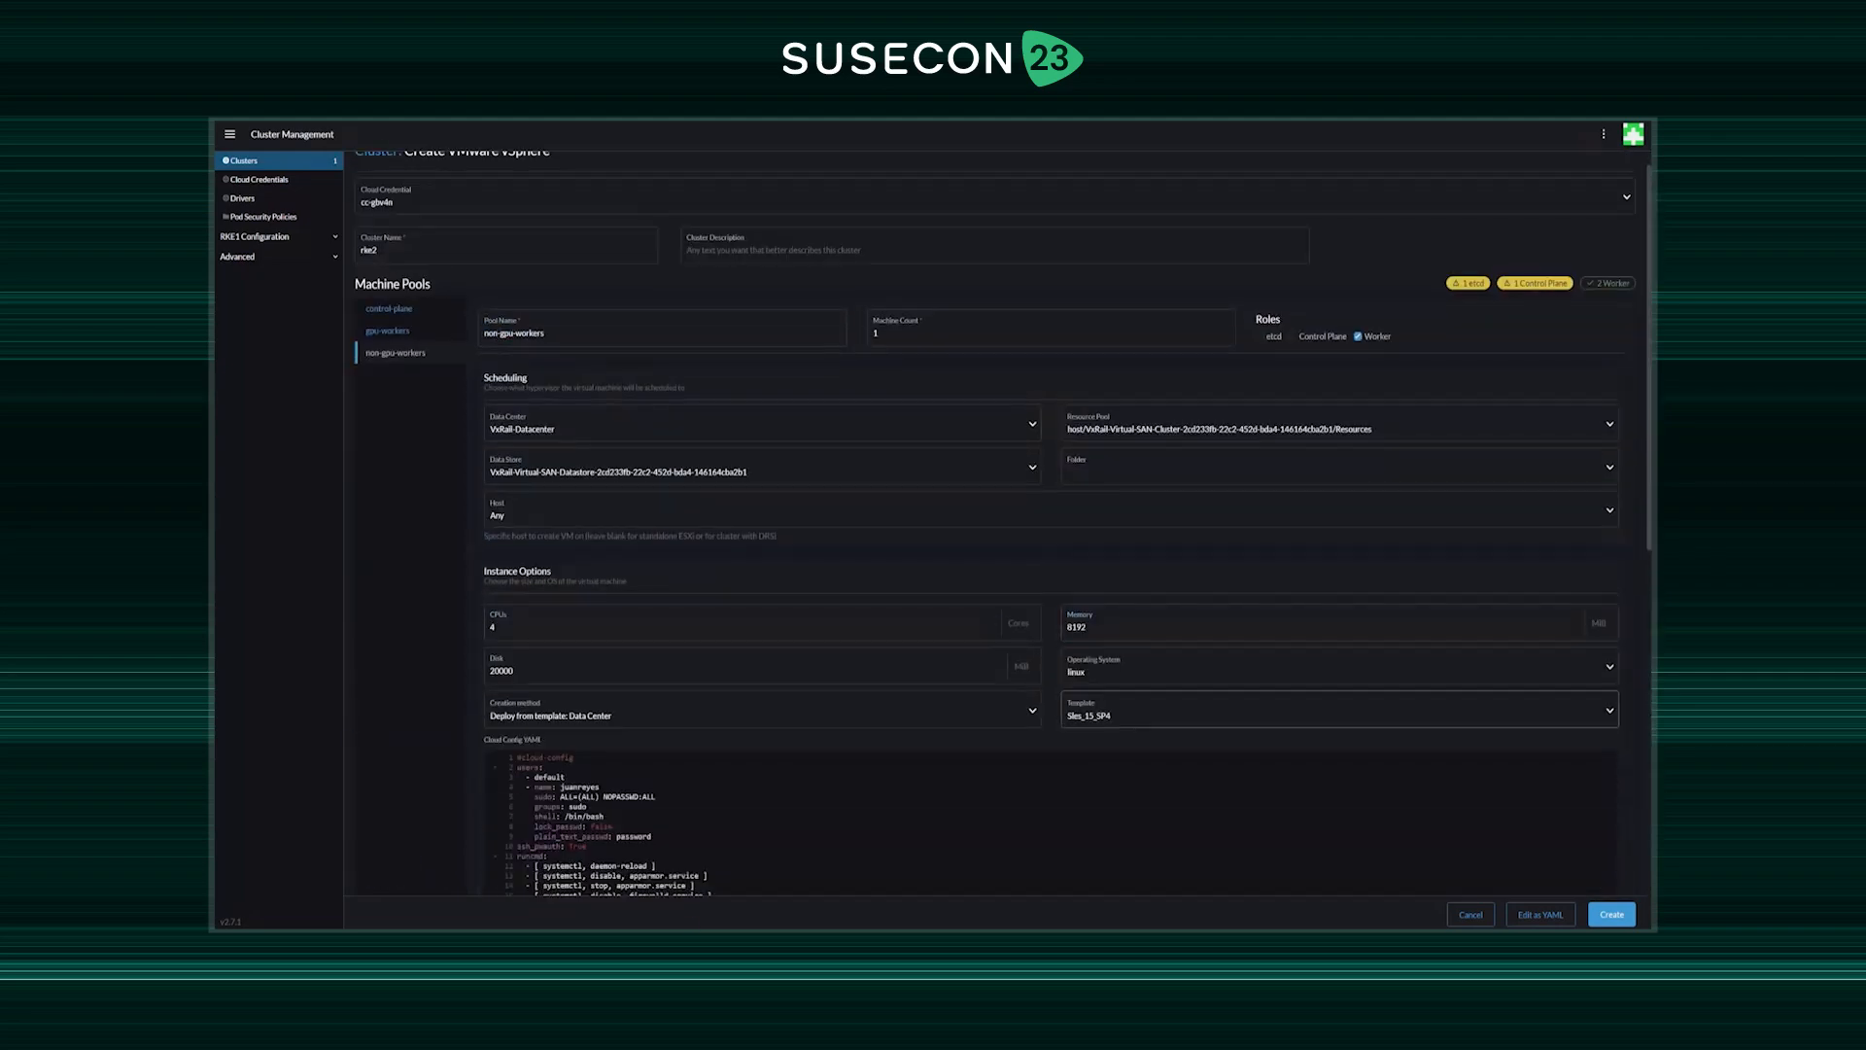
click(519, 598)
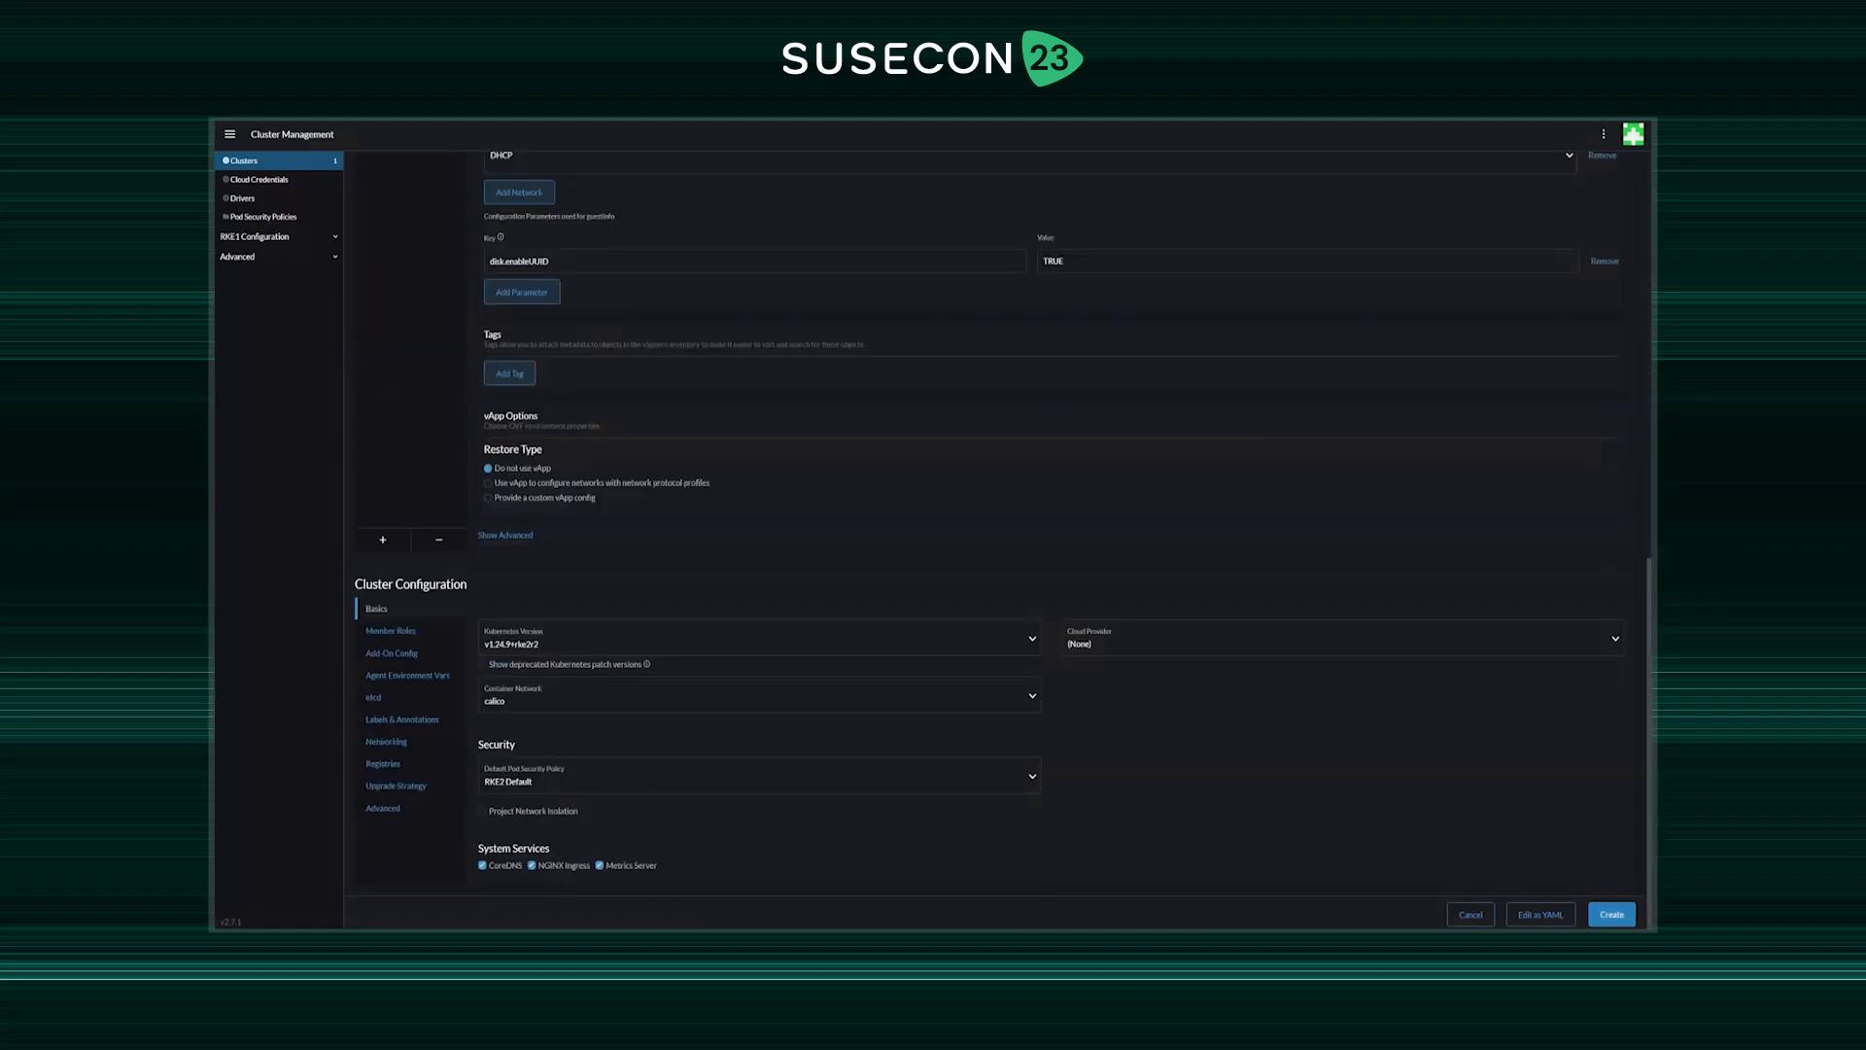
click(1612, 915)
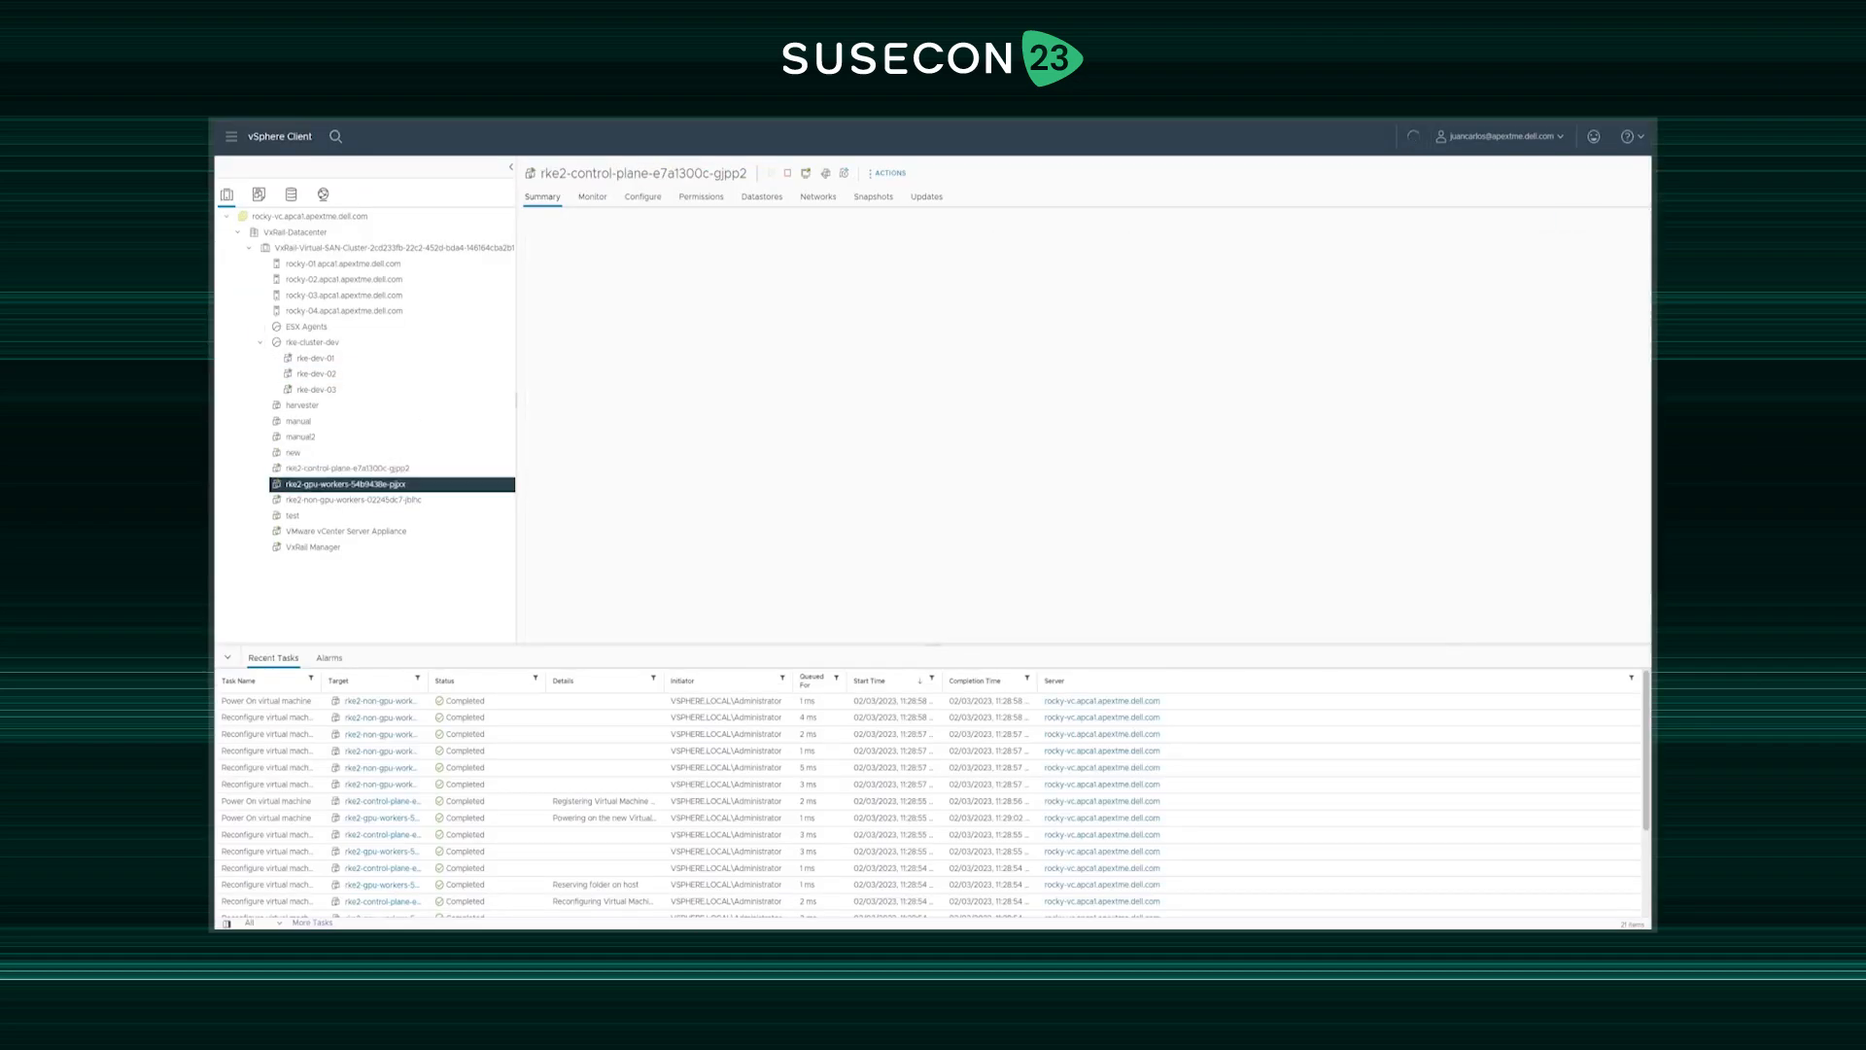
- Check the new non-GPU worker VM in vSphere Client and the rke2 cluster's conditions, provisioning log and machine pools in Rancher
click(355, 499)
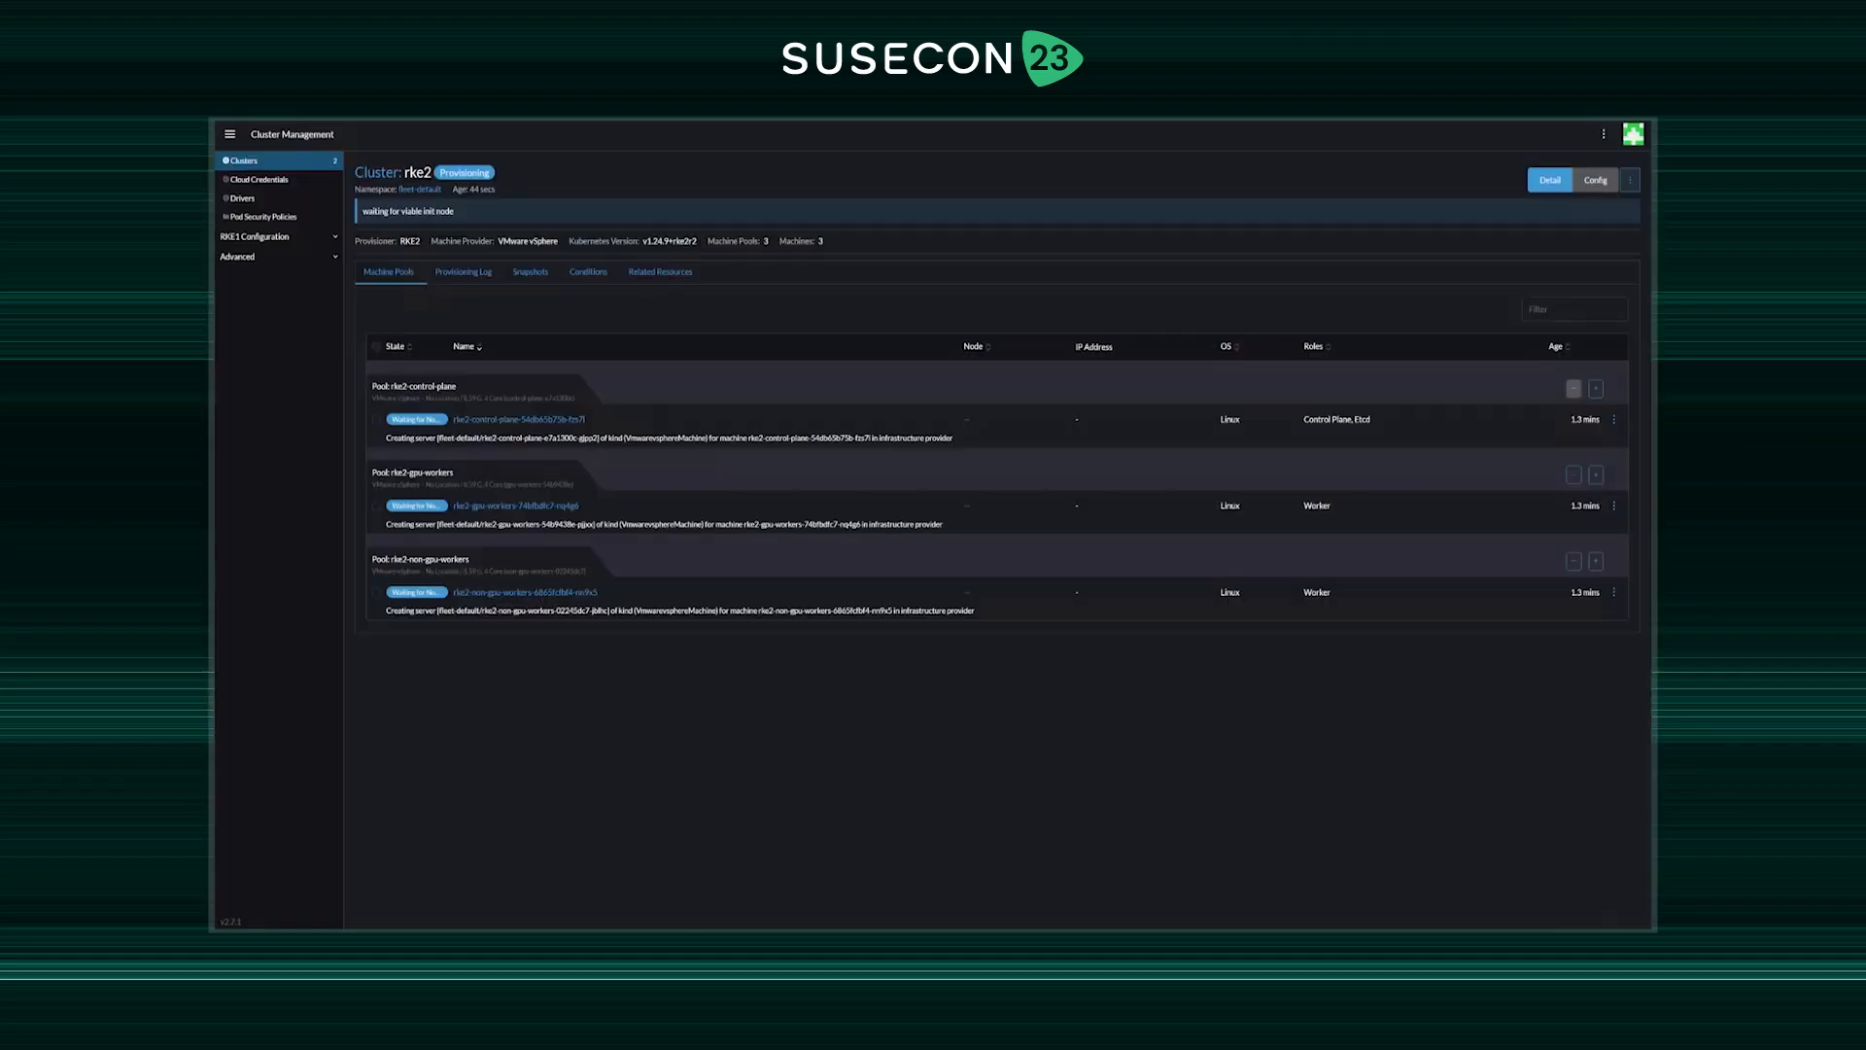
click(588, 273)
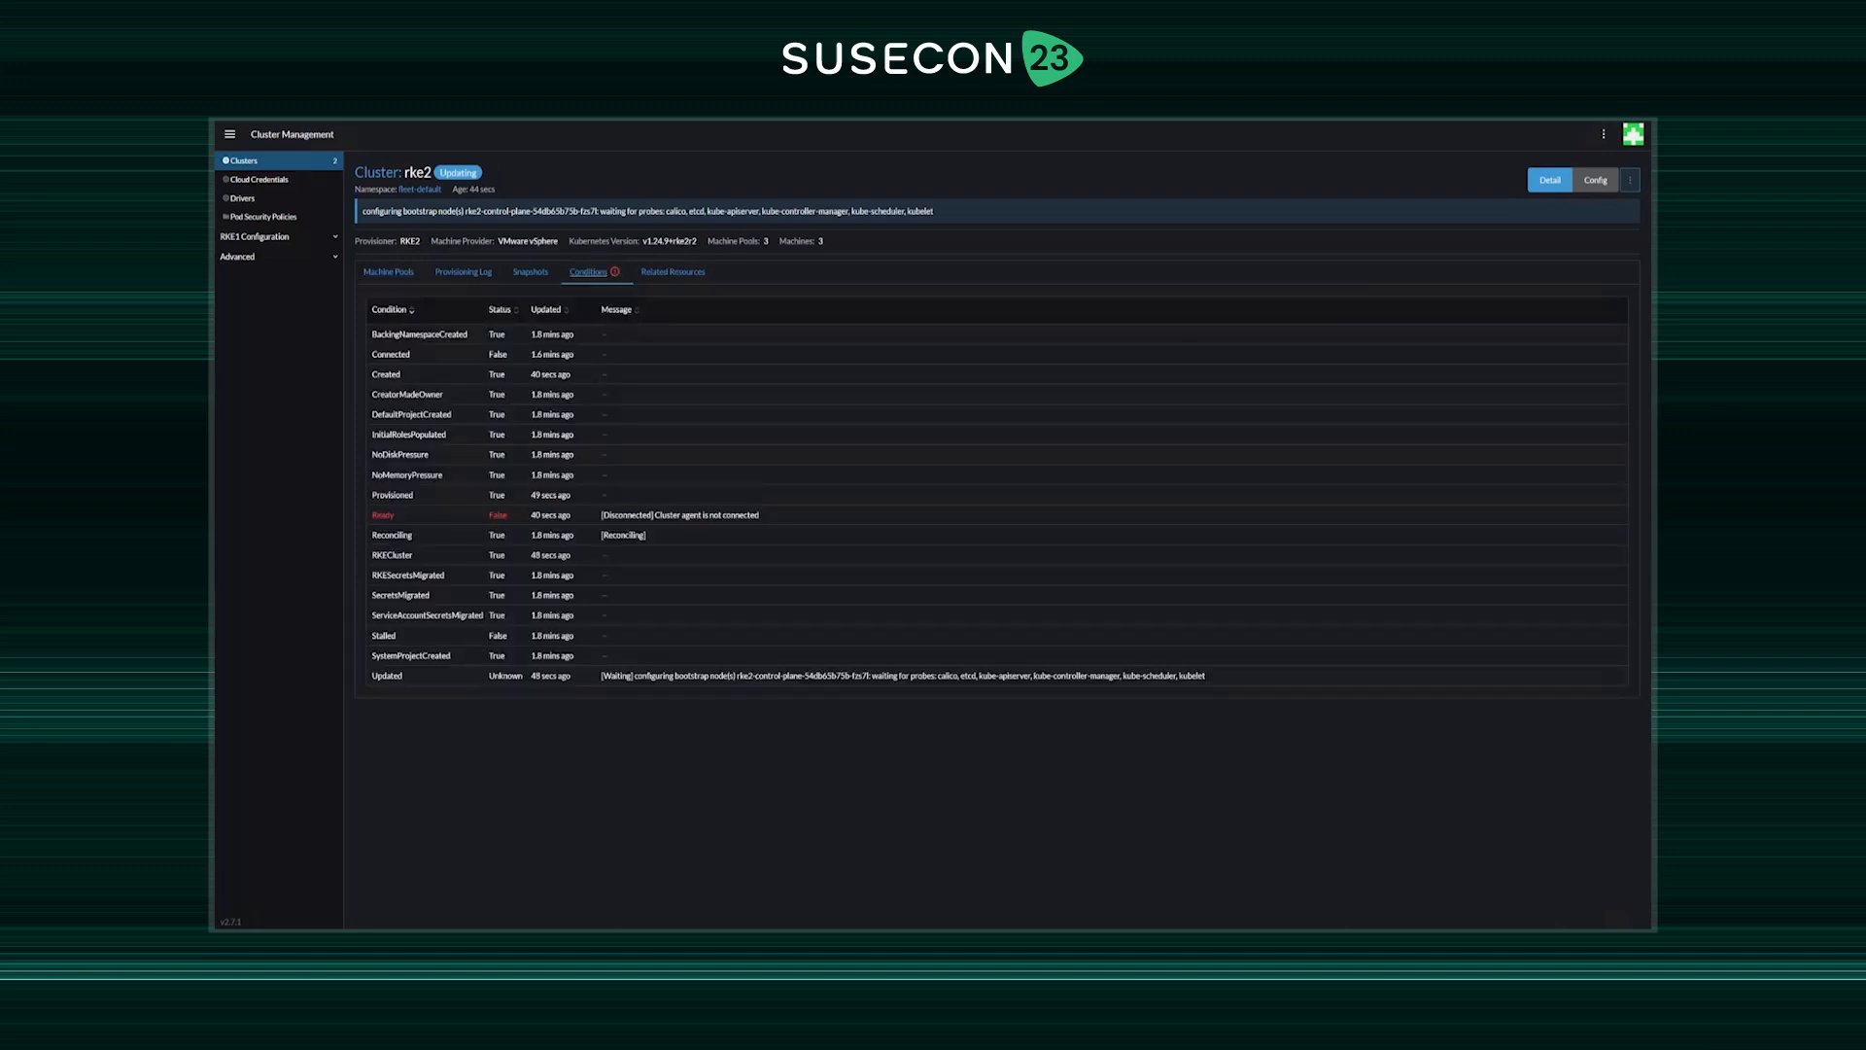
click(464, 272)
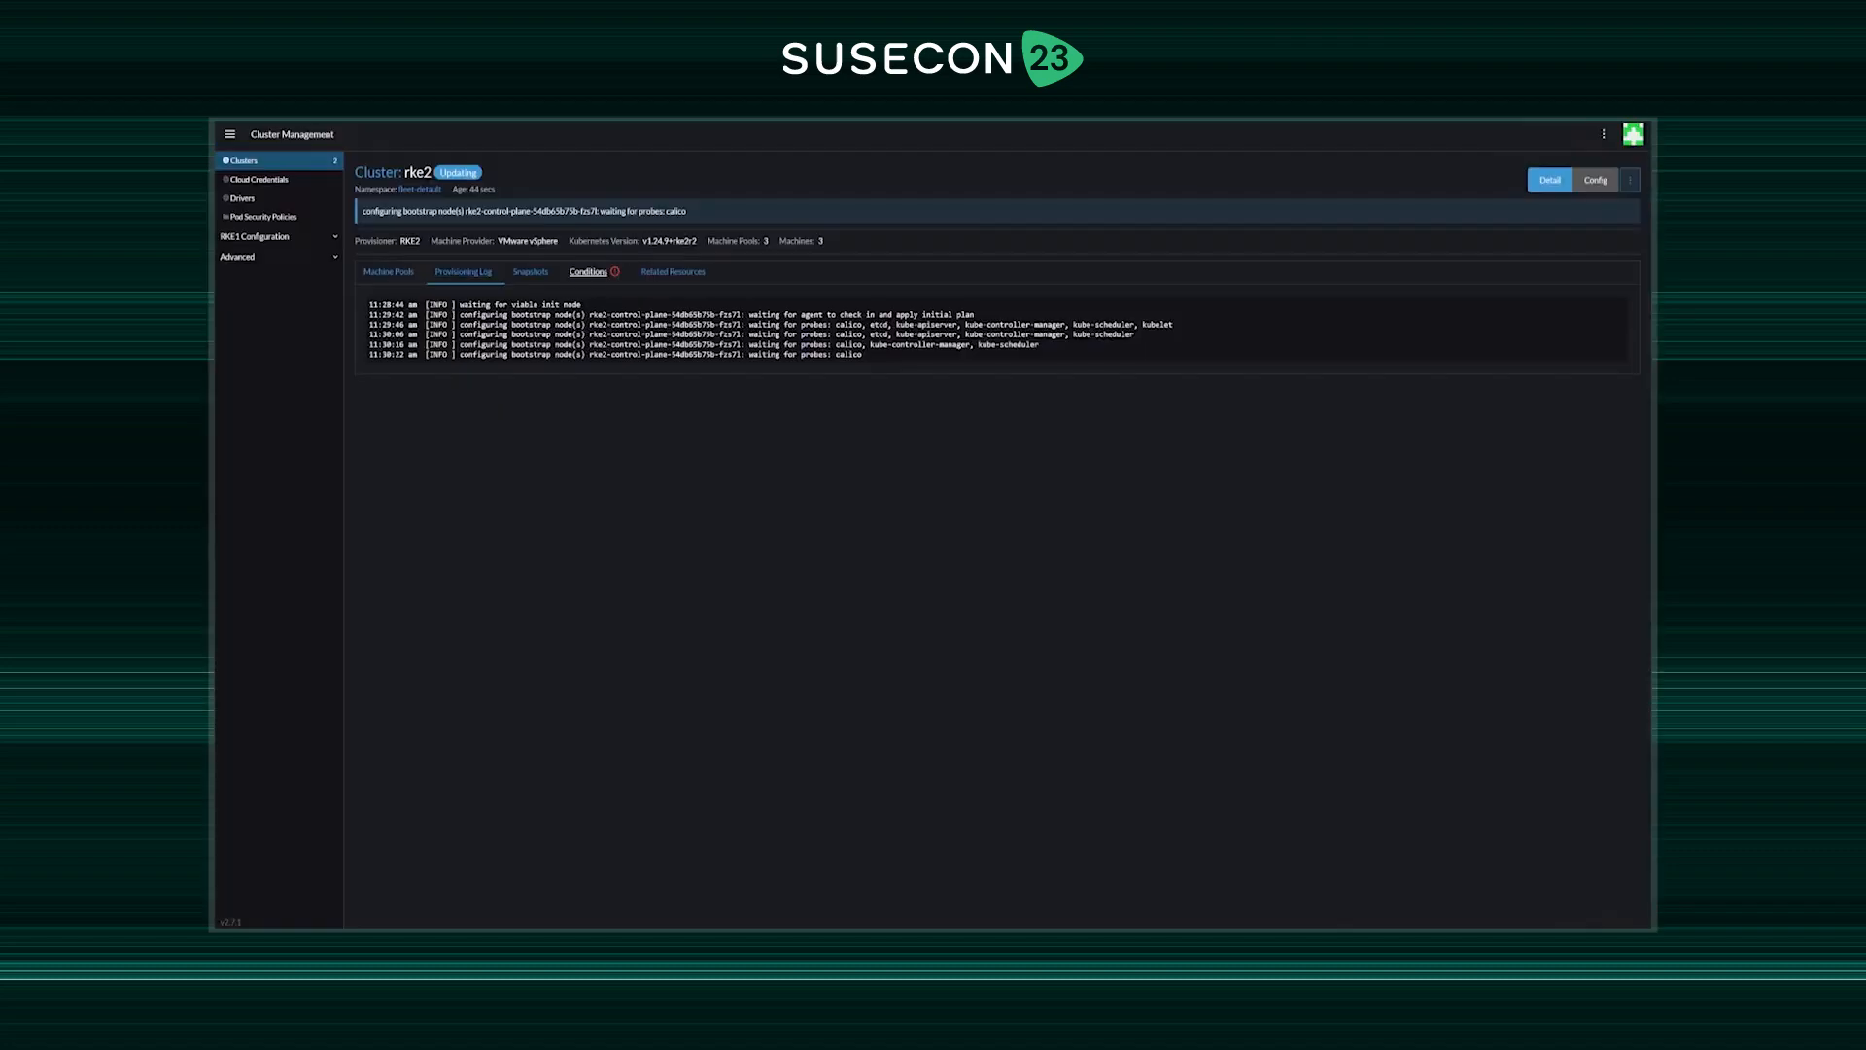
click(588, 272)
click(388, 273)
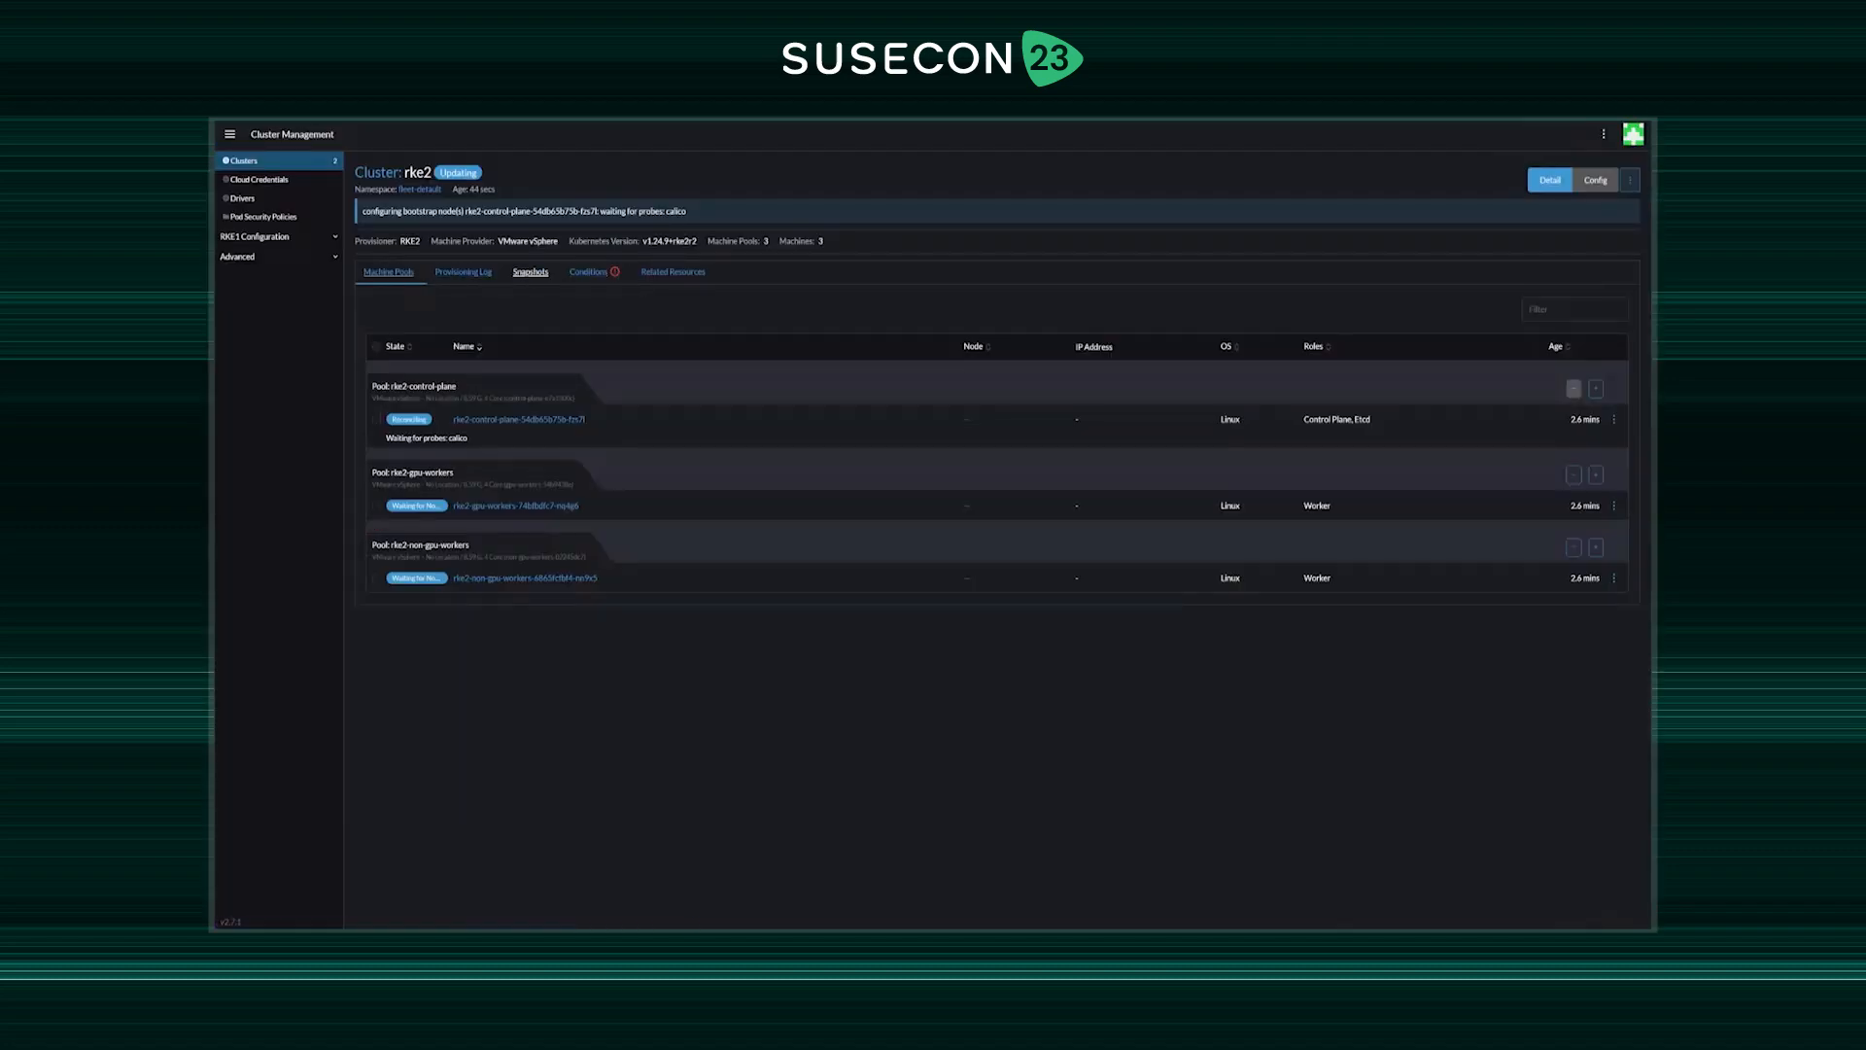
click(378, 173)
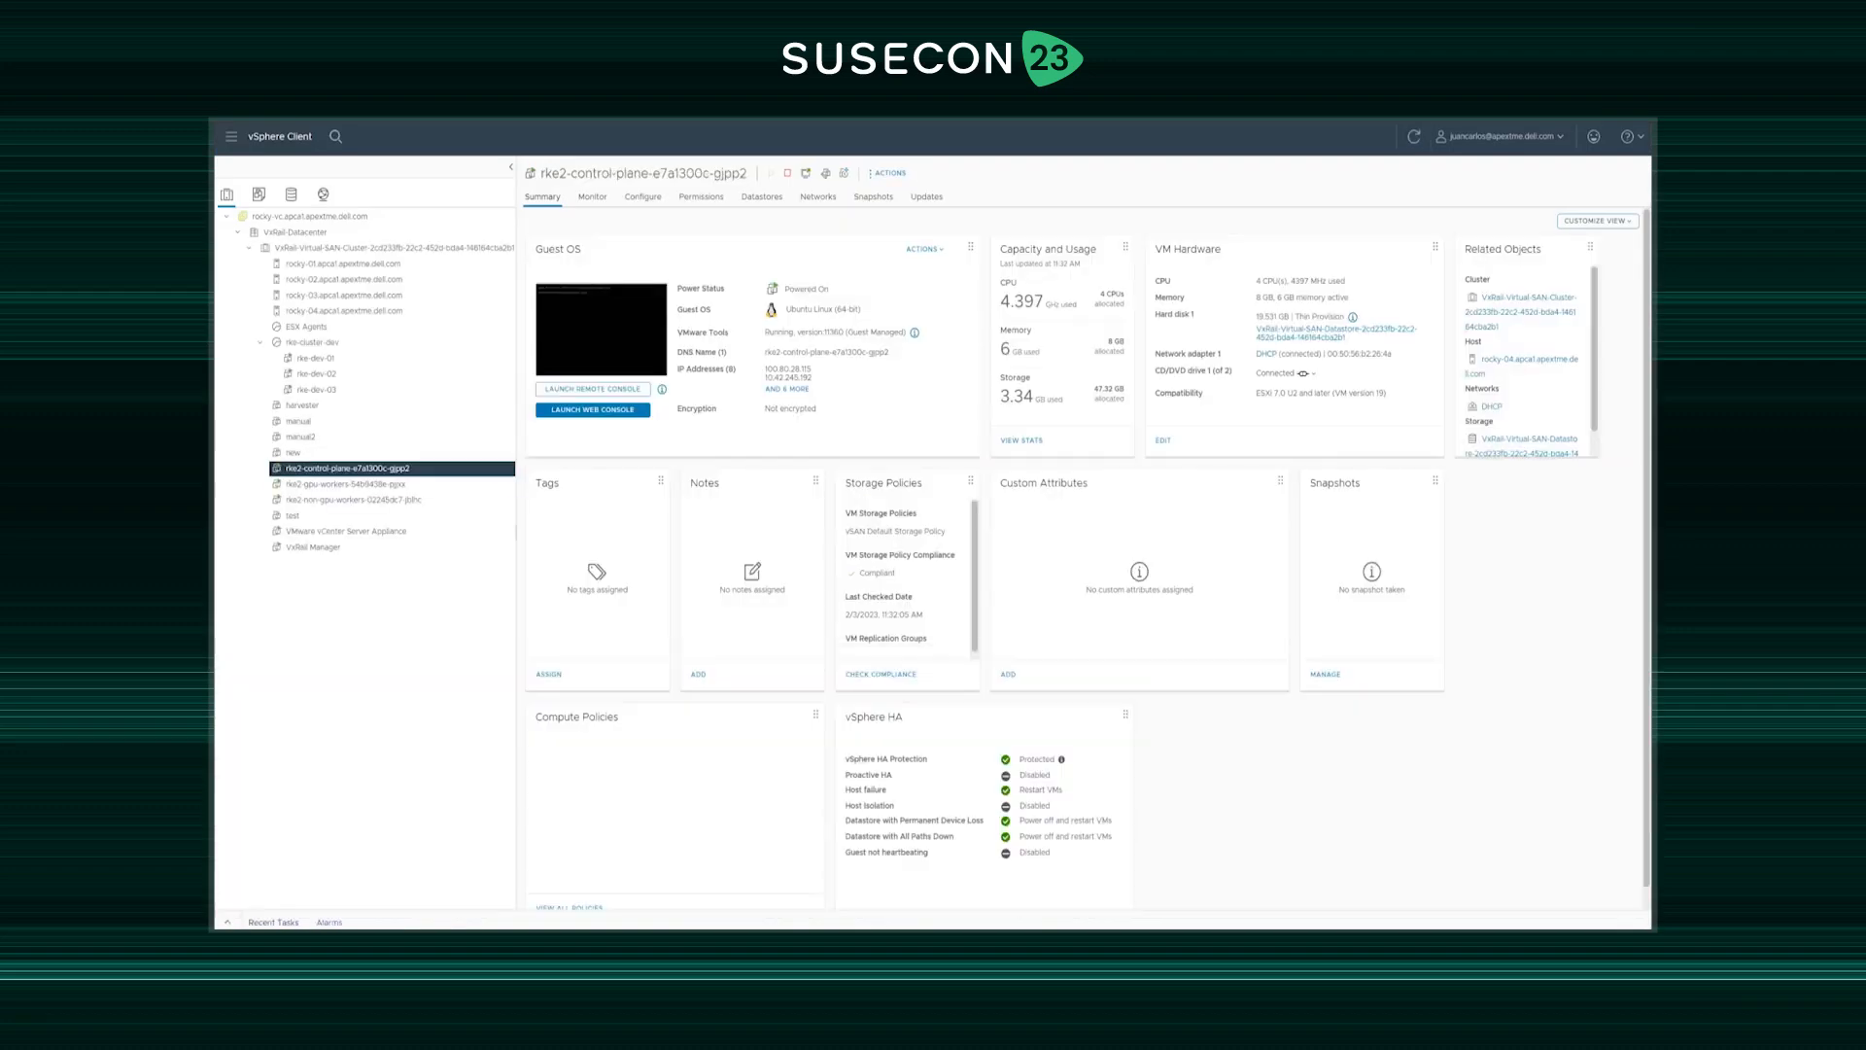
- Recheck the non-GPU worker VM in vSphere Client, and review the rke2 conditions and provisioning log in Rancher before returning to the cluster list
click(352, 498)
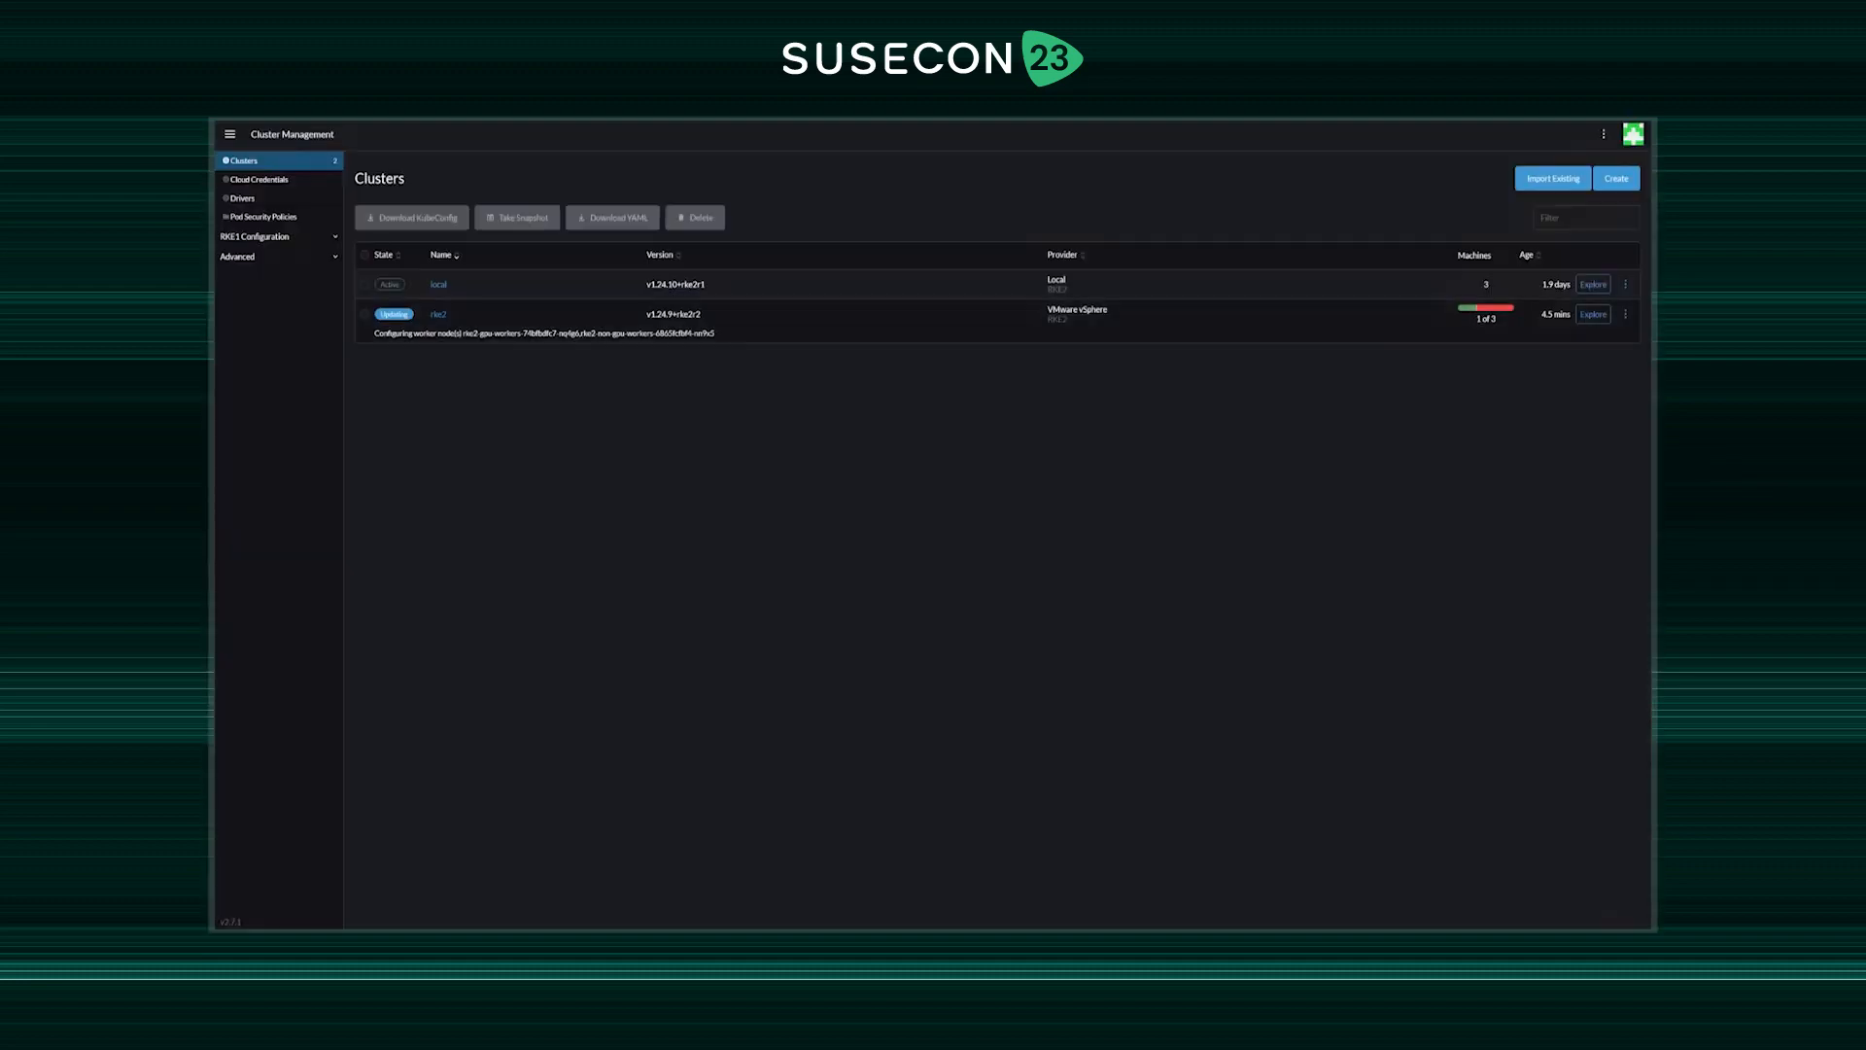
click(439, 314)
click(588, 246)
click(463, 246)
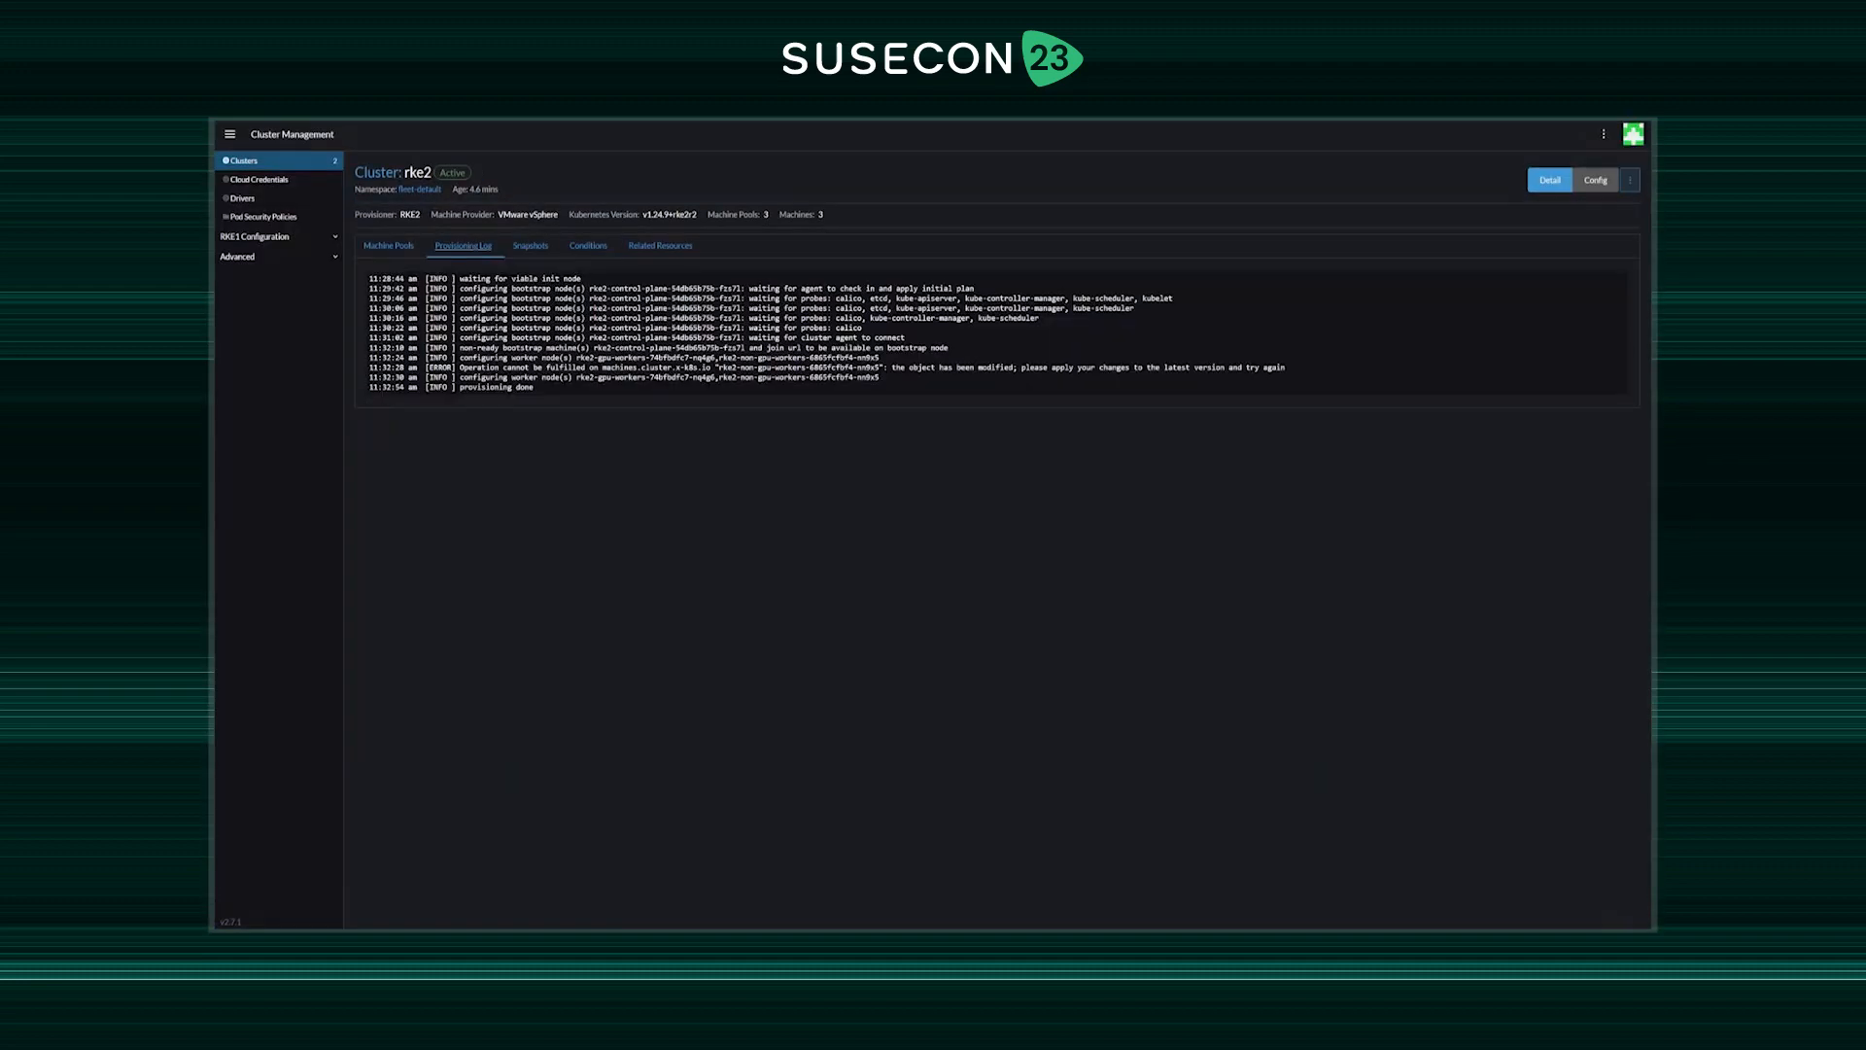
click(378, 173)
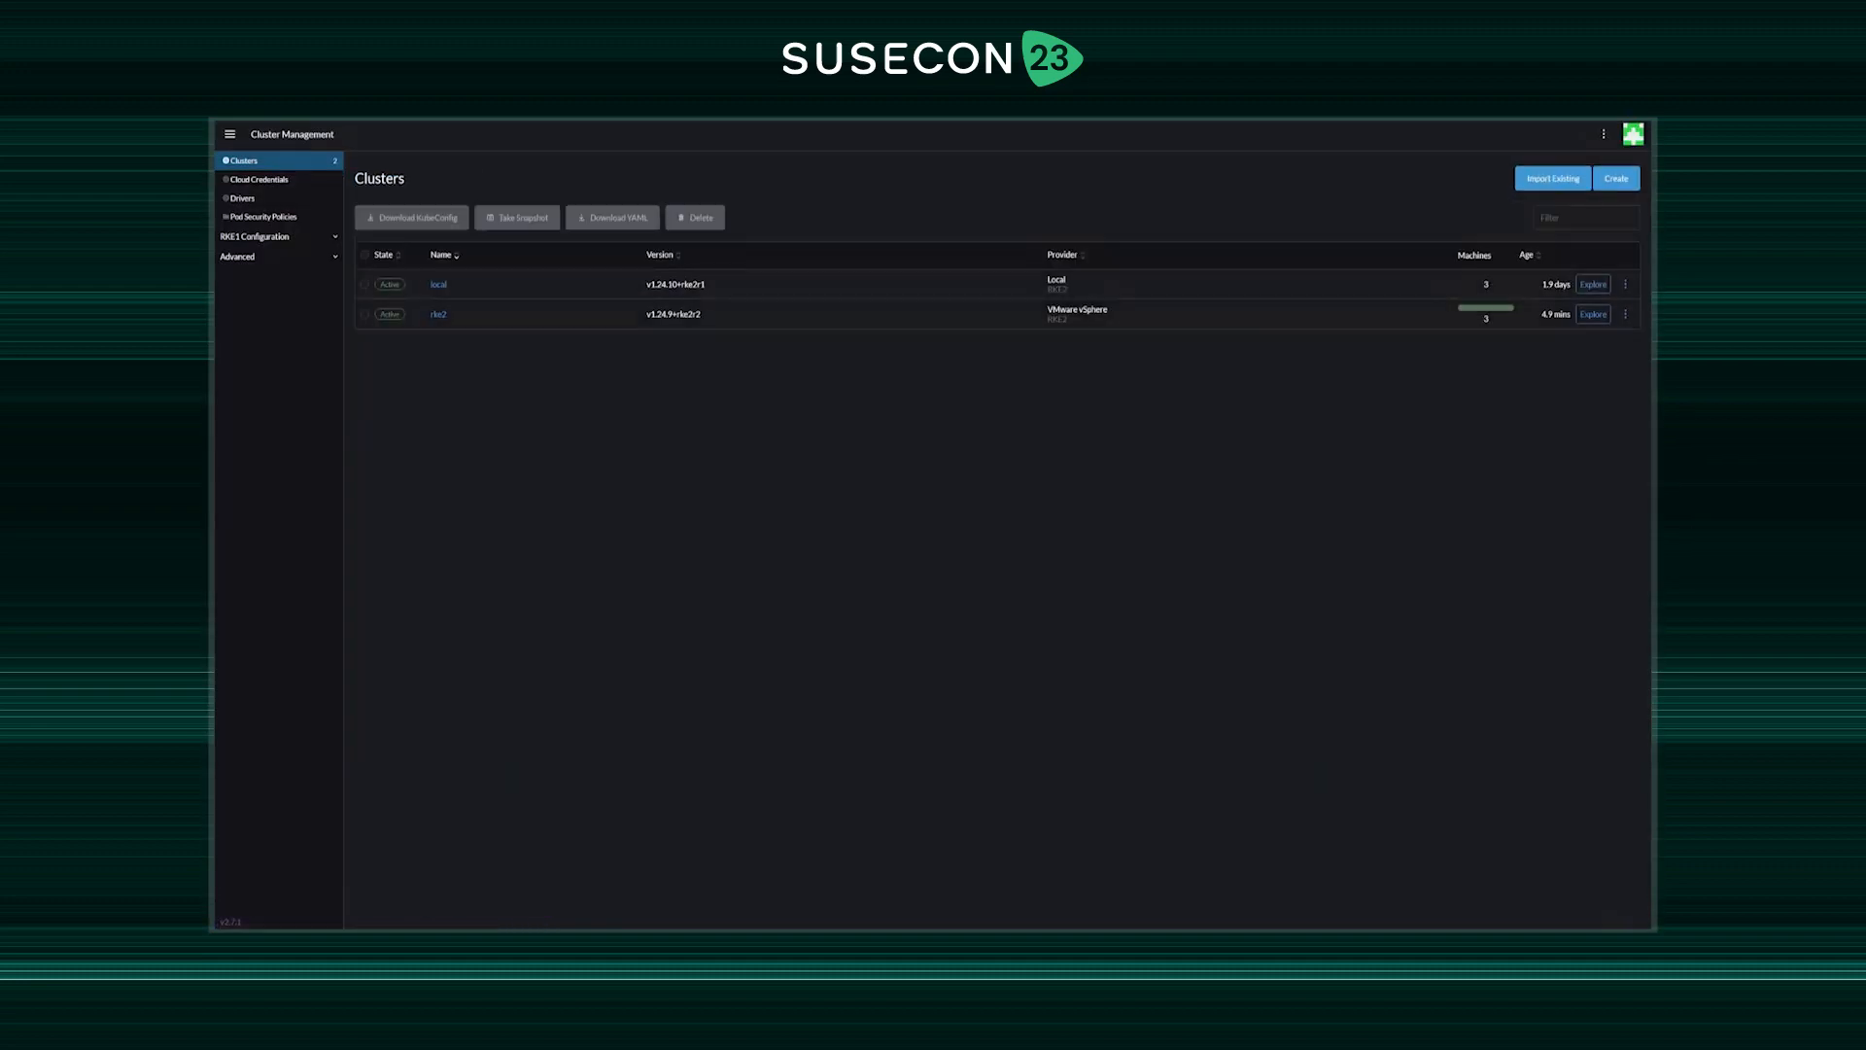
click(229, 134)
click(255, 236)
click(234, 278)
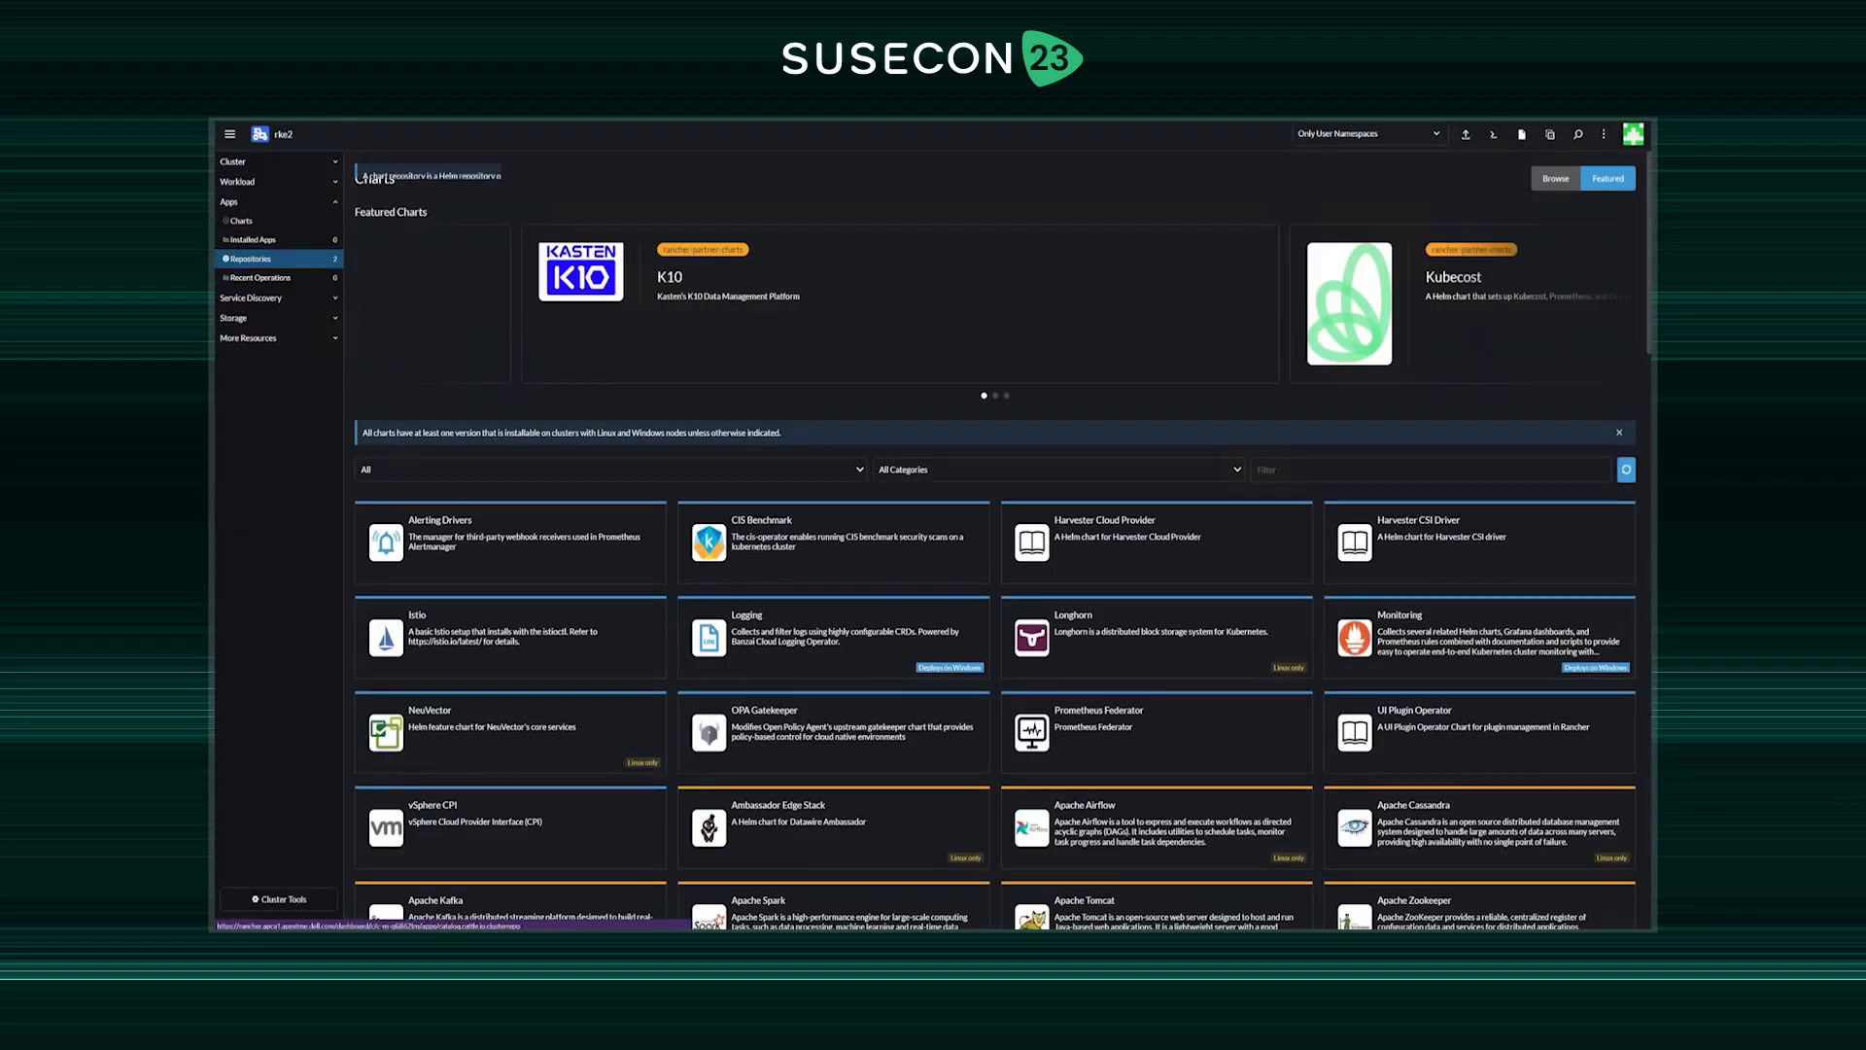
click(1617, 212)
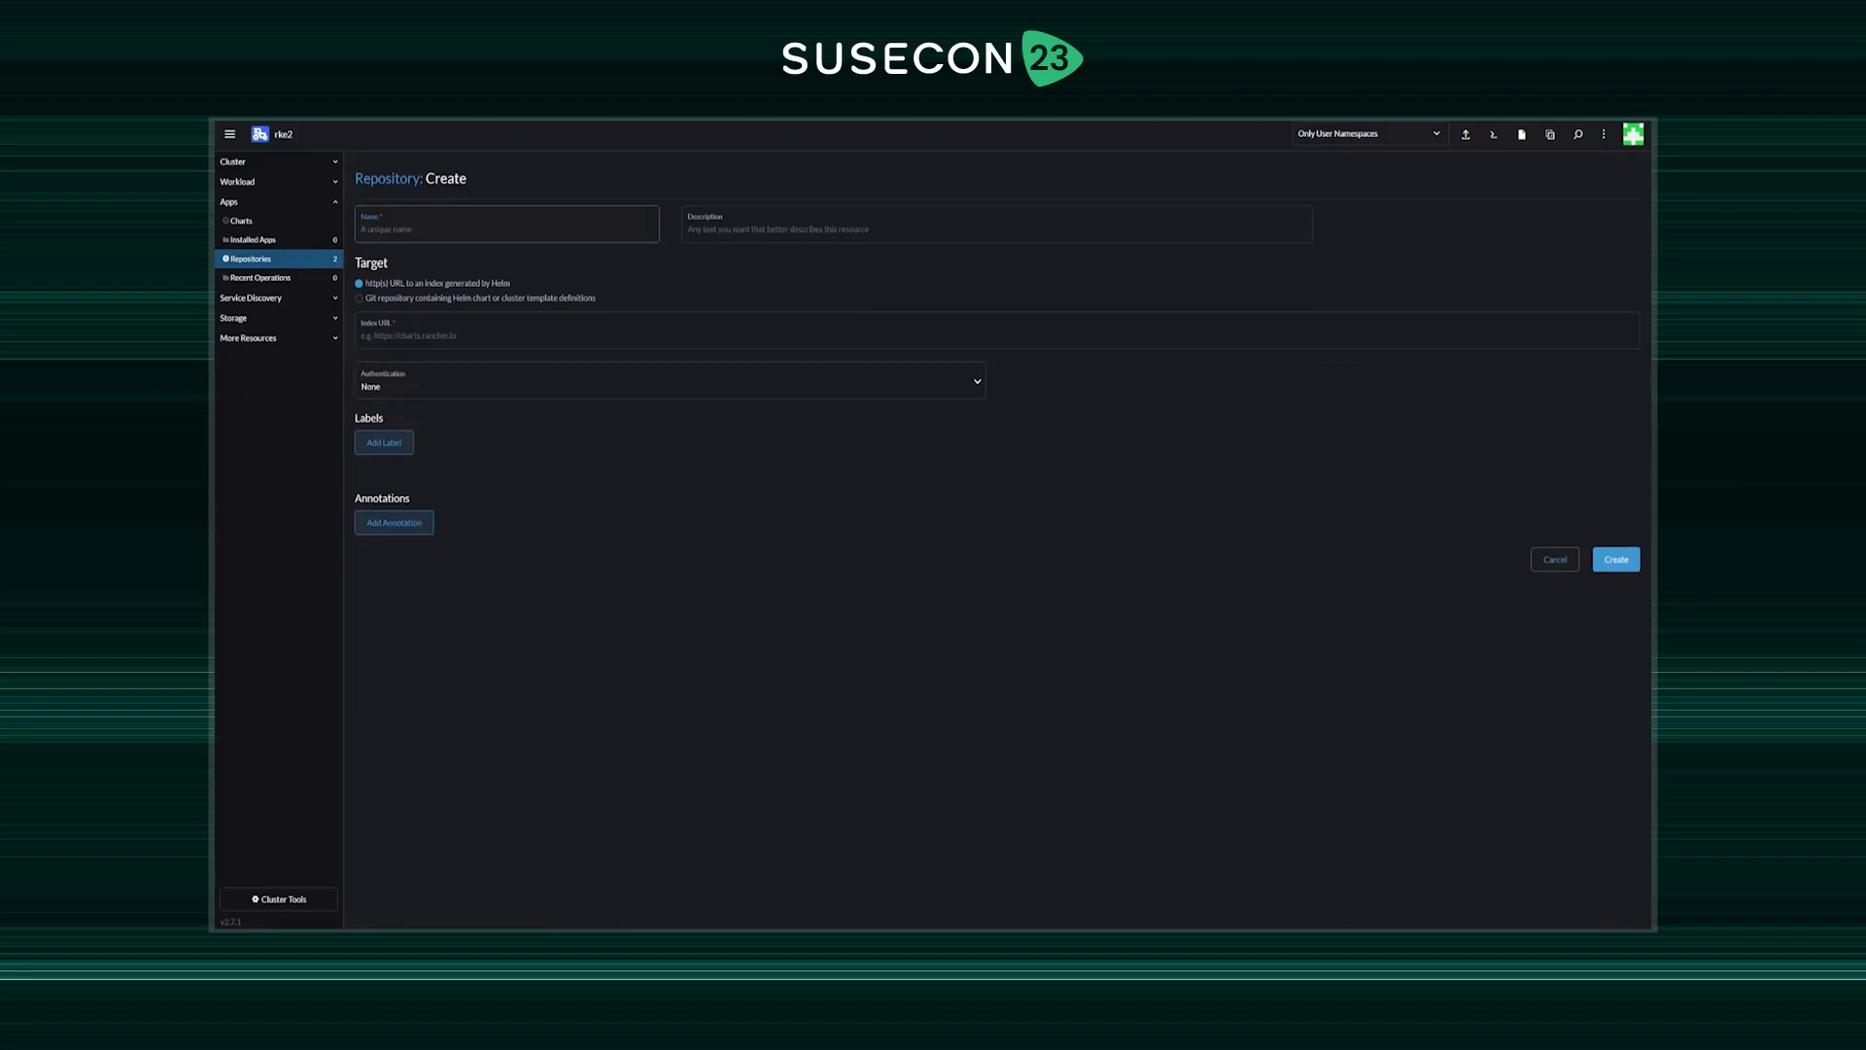
text(nvidia)
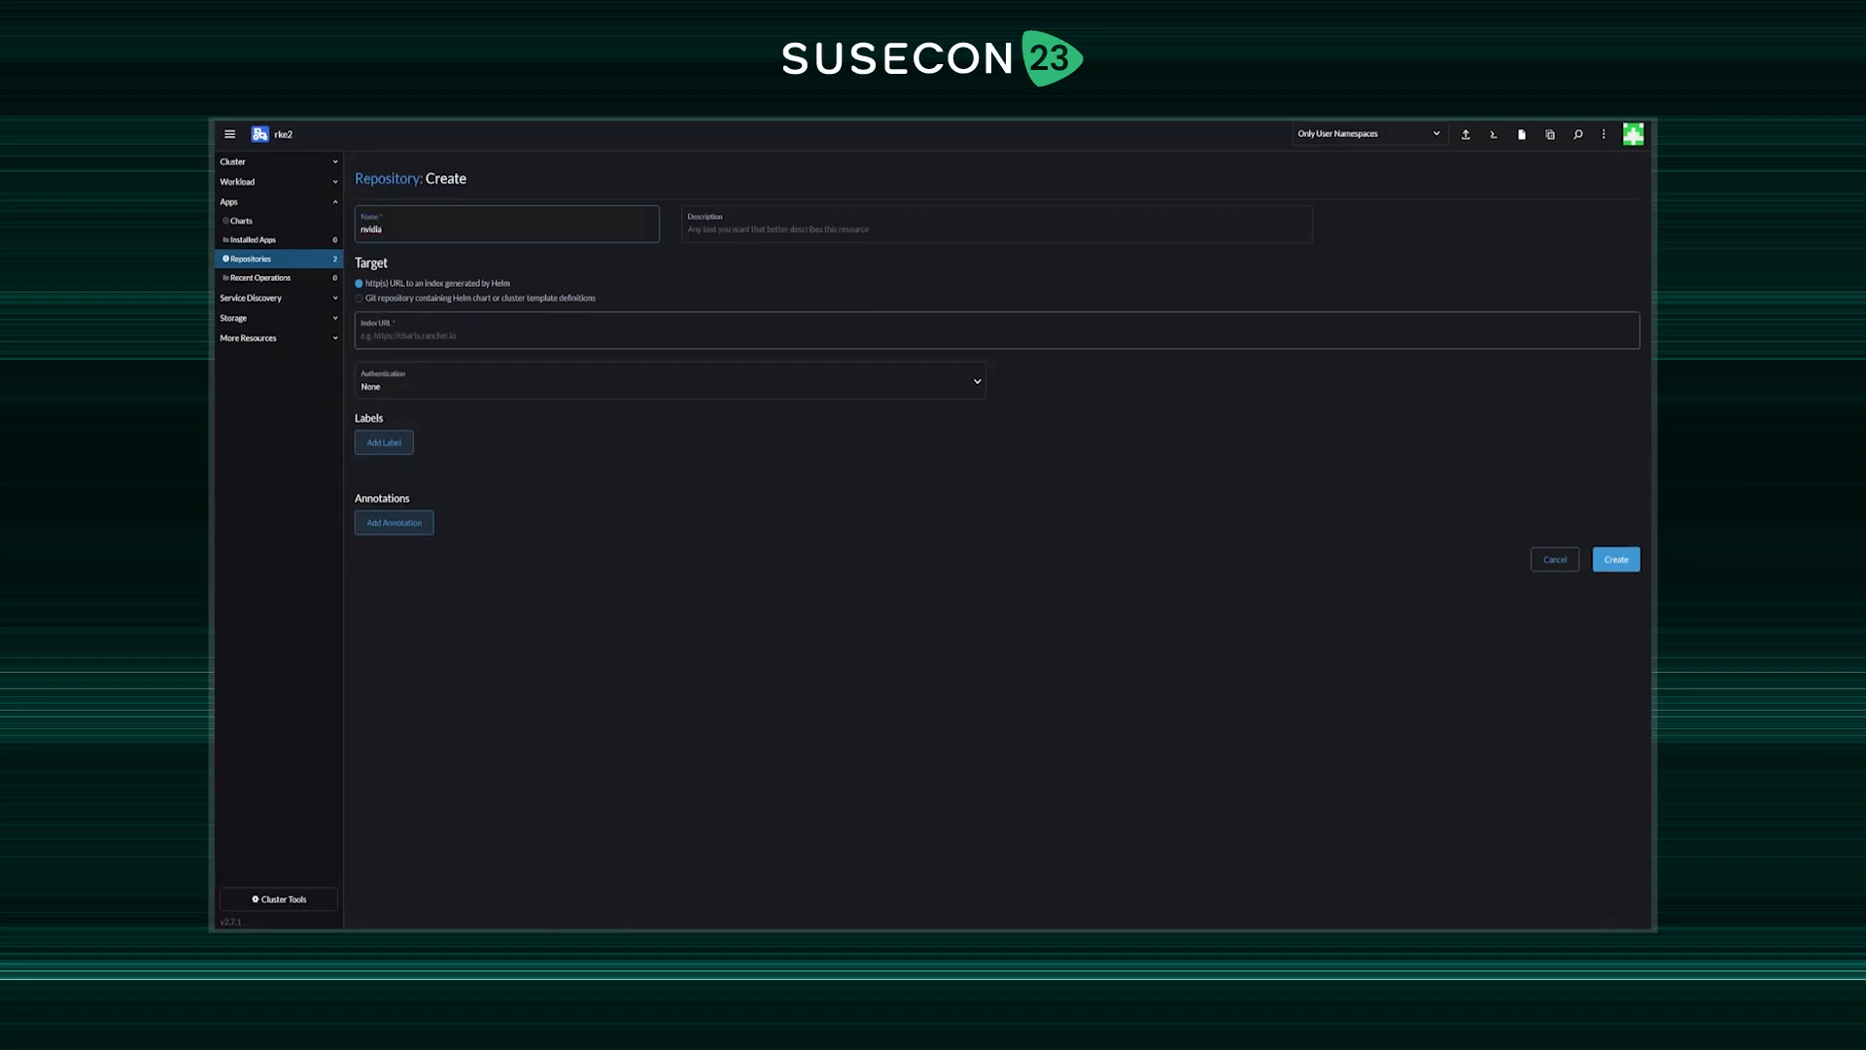
click(408, 335)
key(ctrl+v)
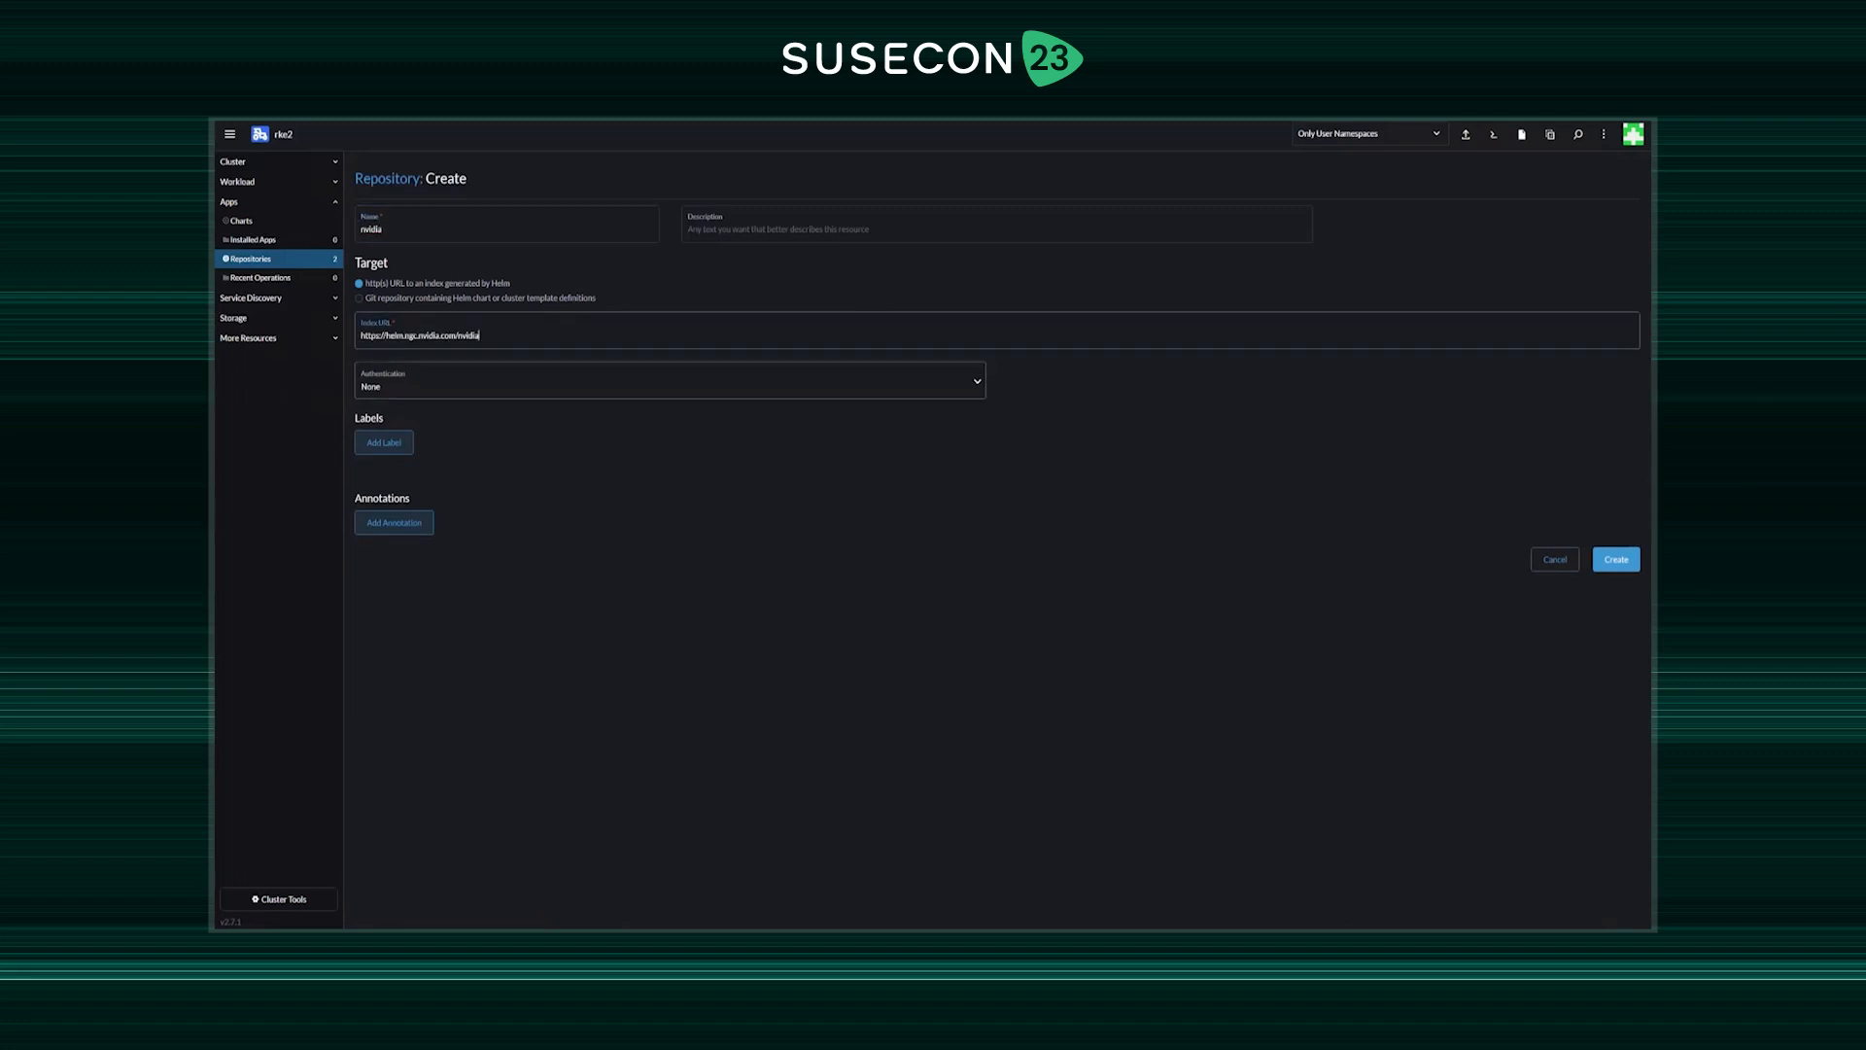
- Set the repository's authentication to an HTTP Basic Auth secret with username '$oauthtoken' and its password, and create the repository
click(671, 381)
click(418, 422)
click(992, 381)
key(ctrl+v)
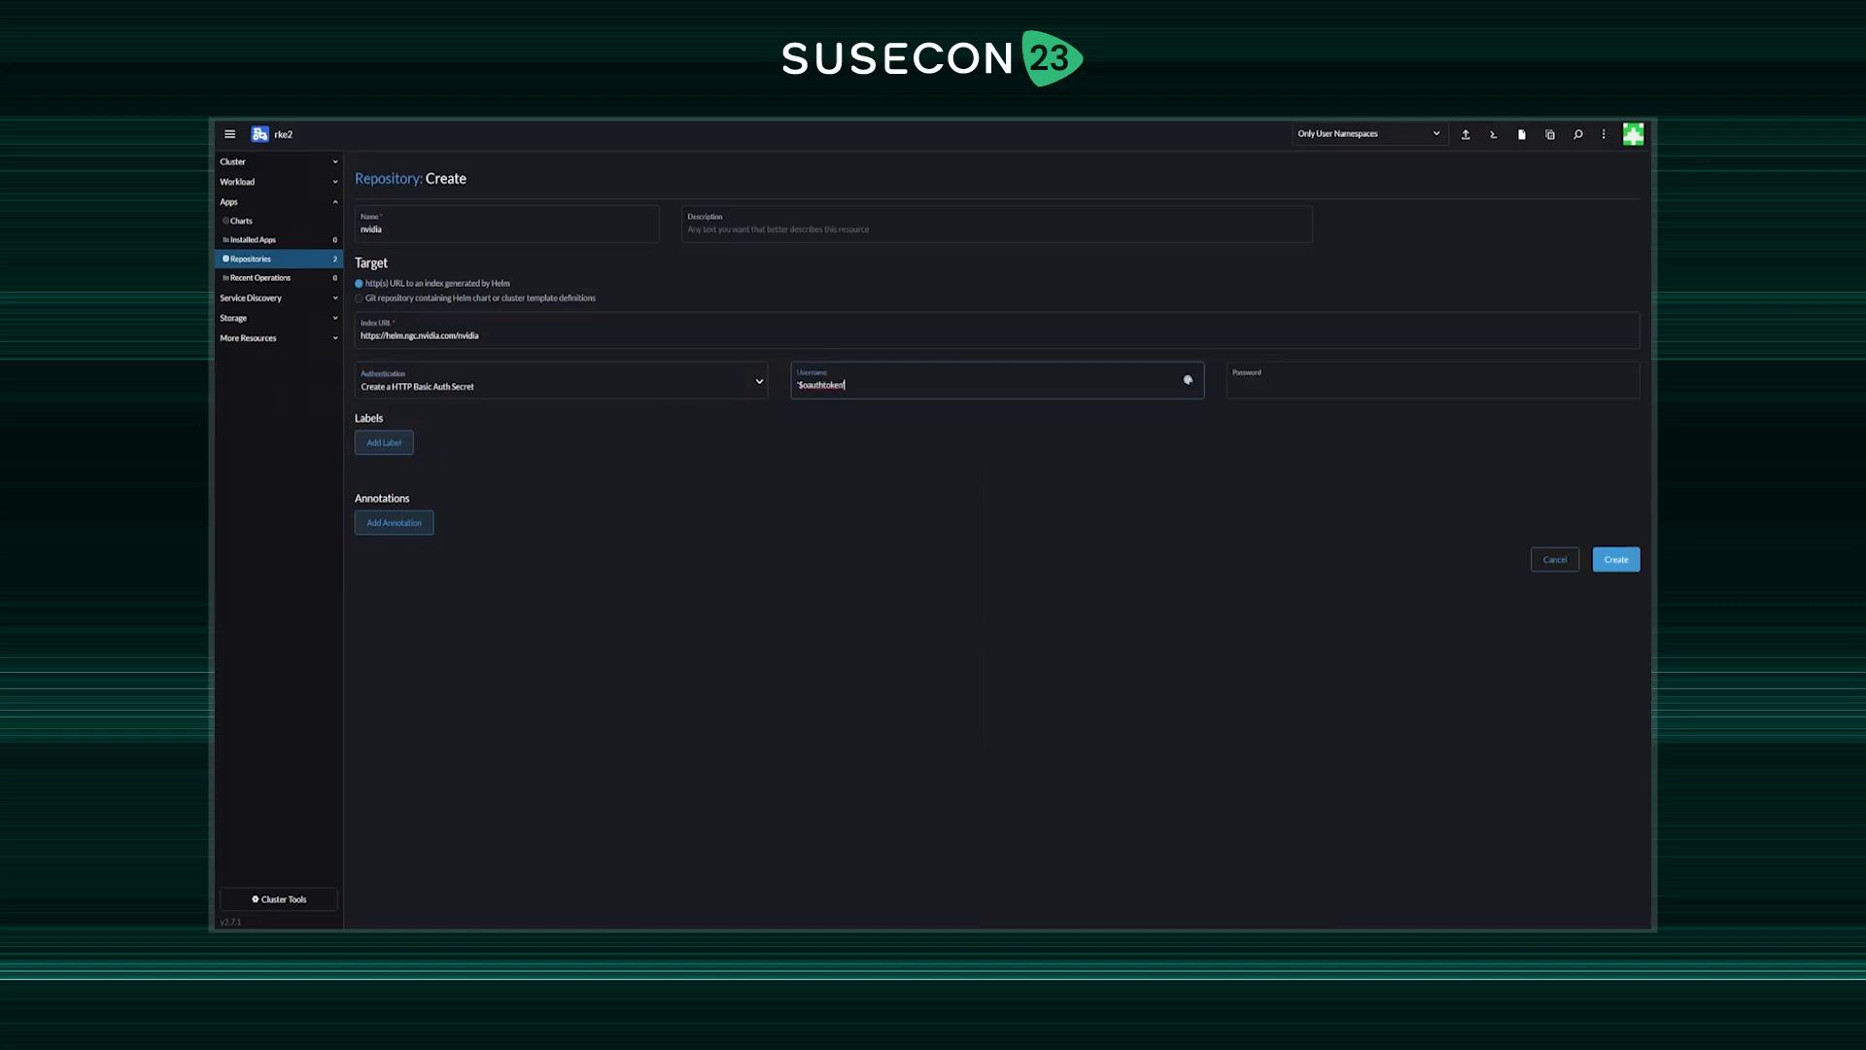
key(Tab)
key(ctrl+v)
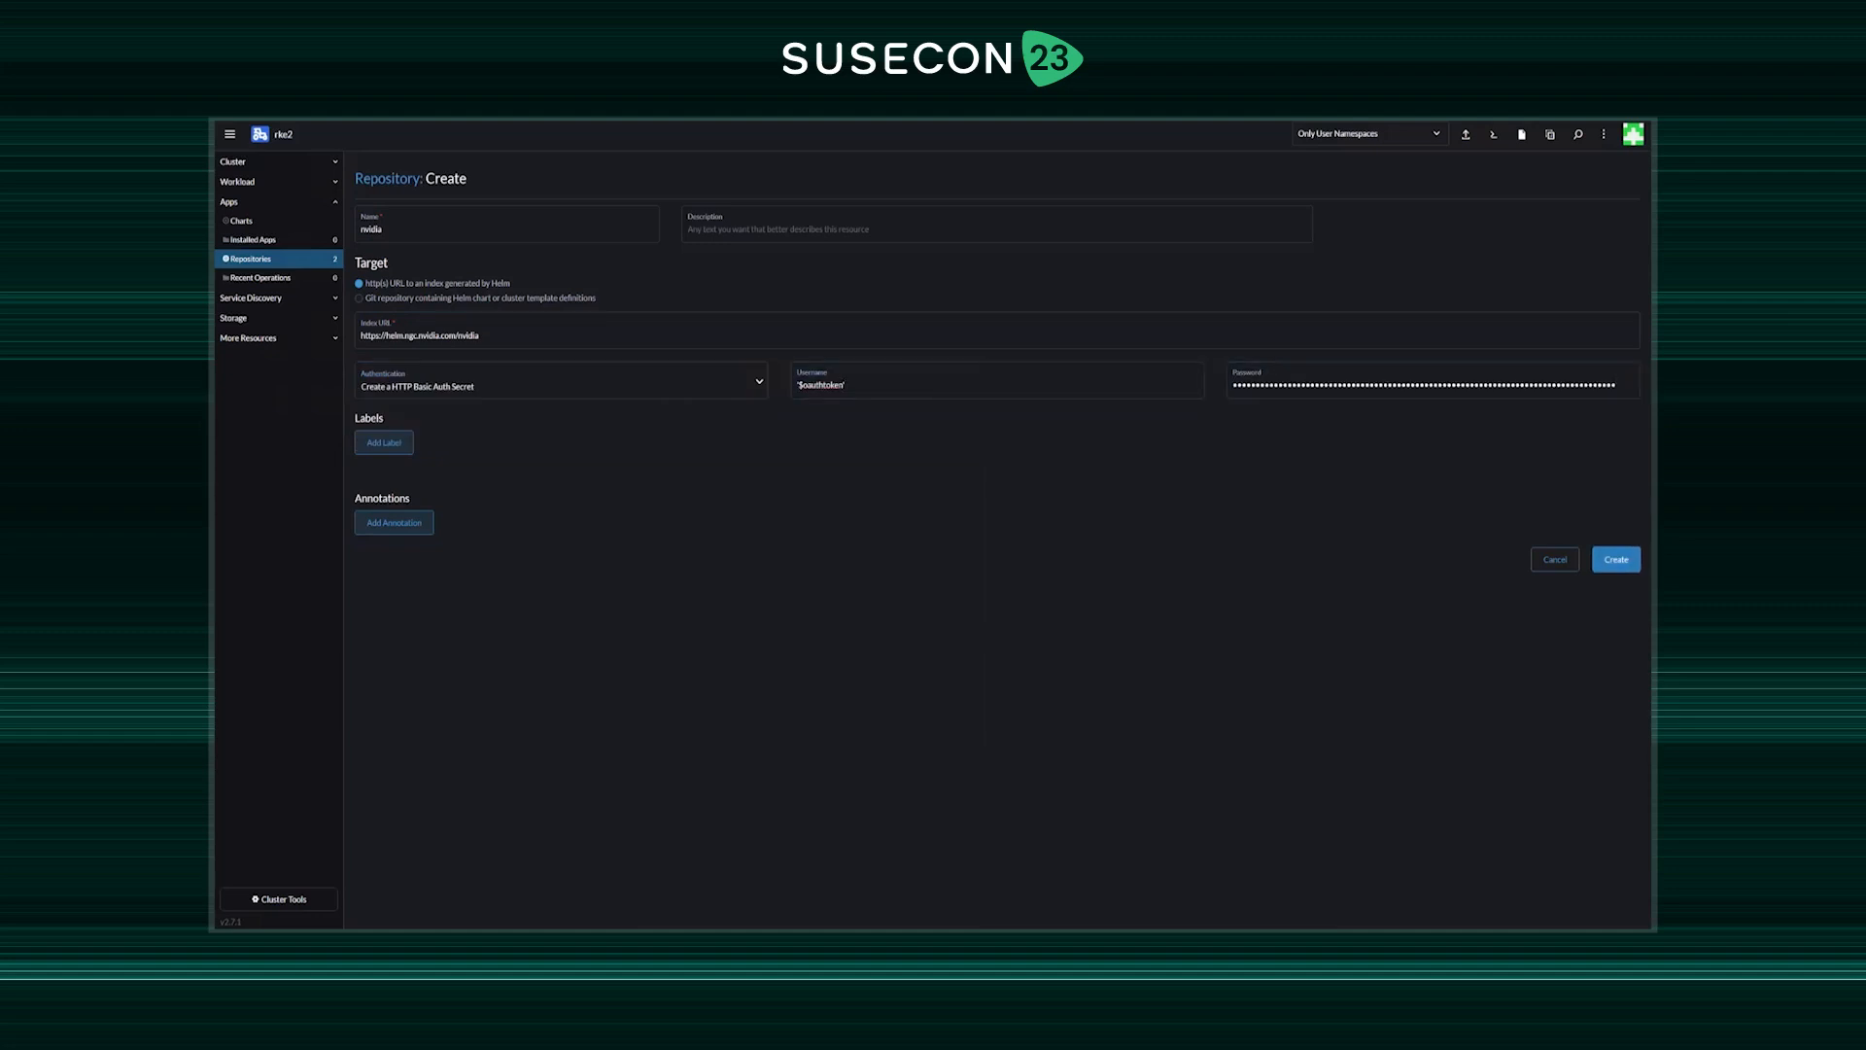
click(1617, 559)
click(241, 220)
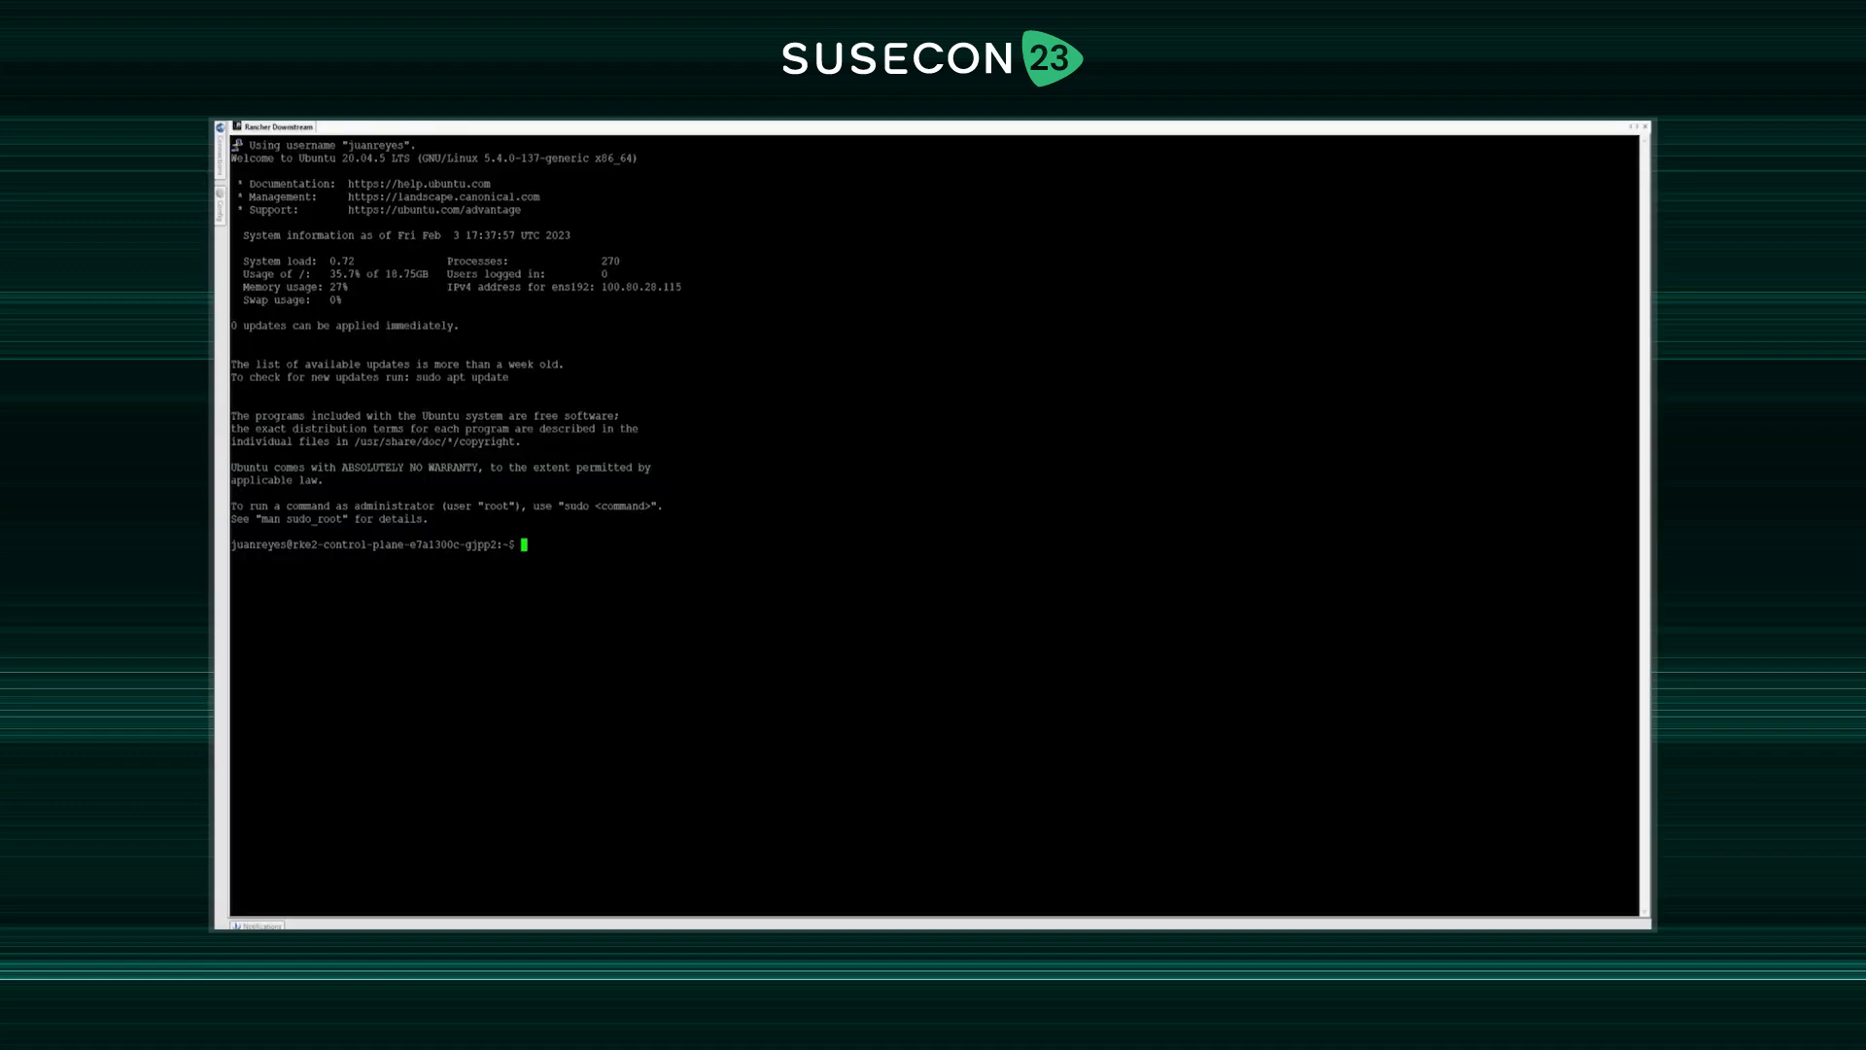
- In the control-plane node's terminal, open a root shell, copy RKE2's kubectl to /usr/local/bin and export the RKE2 environment variables
text(sudo -i)
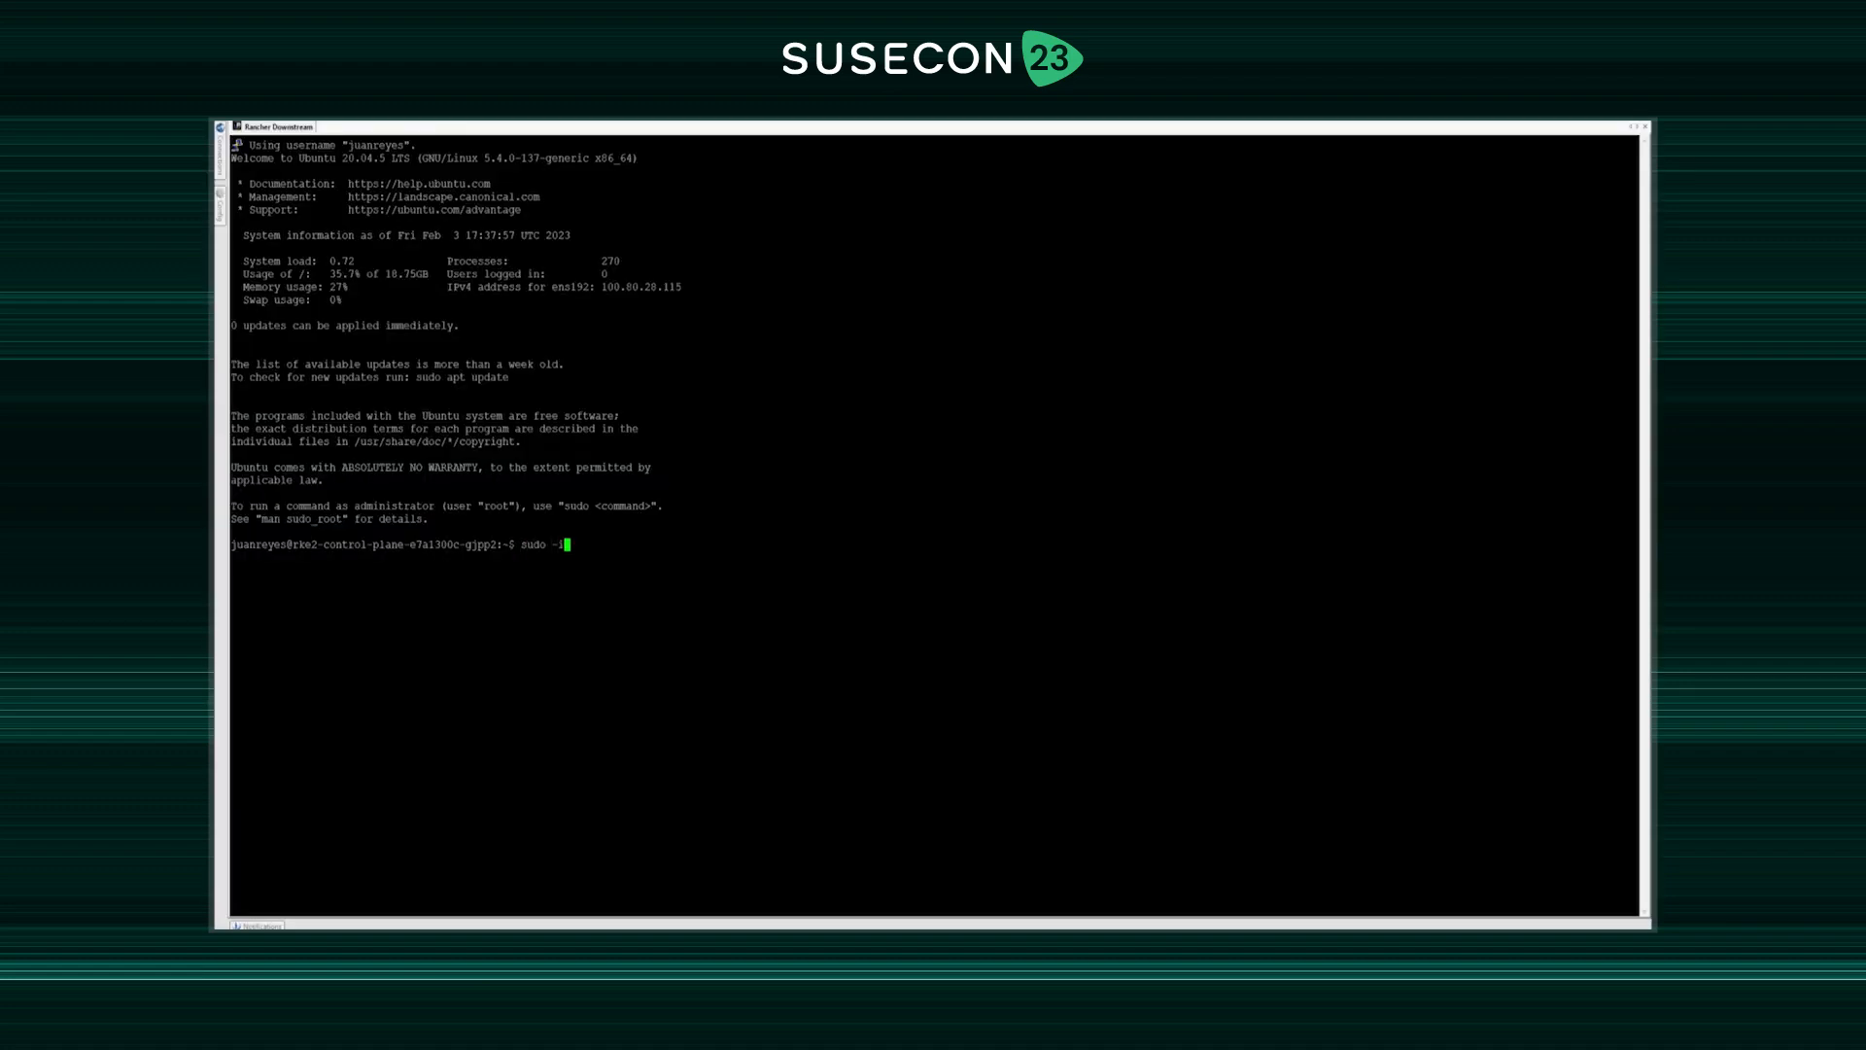
key(Return)
text(cp /var/lib/rancher/rke2/bin/kubectl /usr/local/bin export PATH=$PATH:/opt/rke2/bin:/var/lib/rancher/rke2/bin export KUBECONFIG=/etc/rancher/rke2/rke2.yaml)
key(ctrl+l)
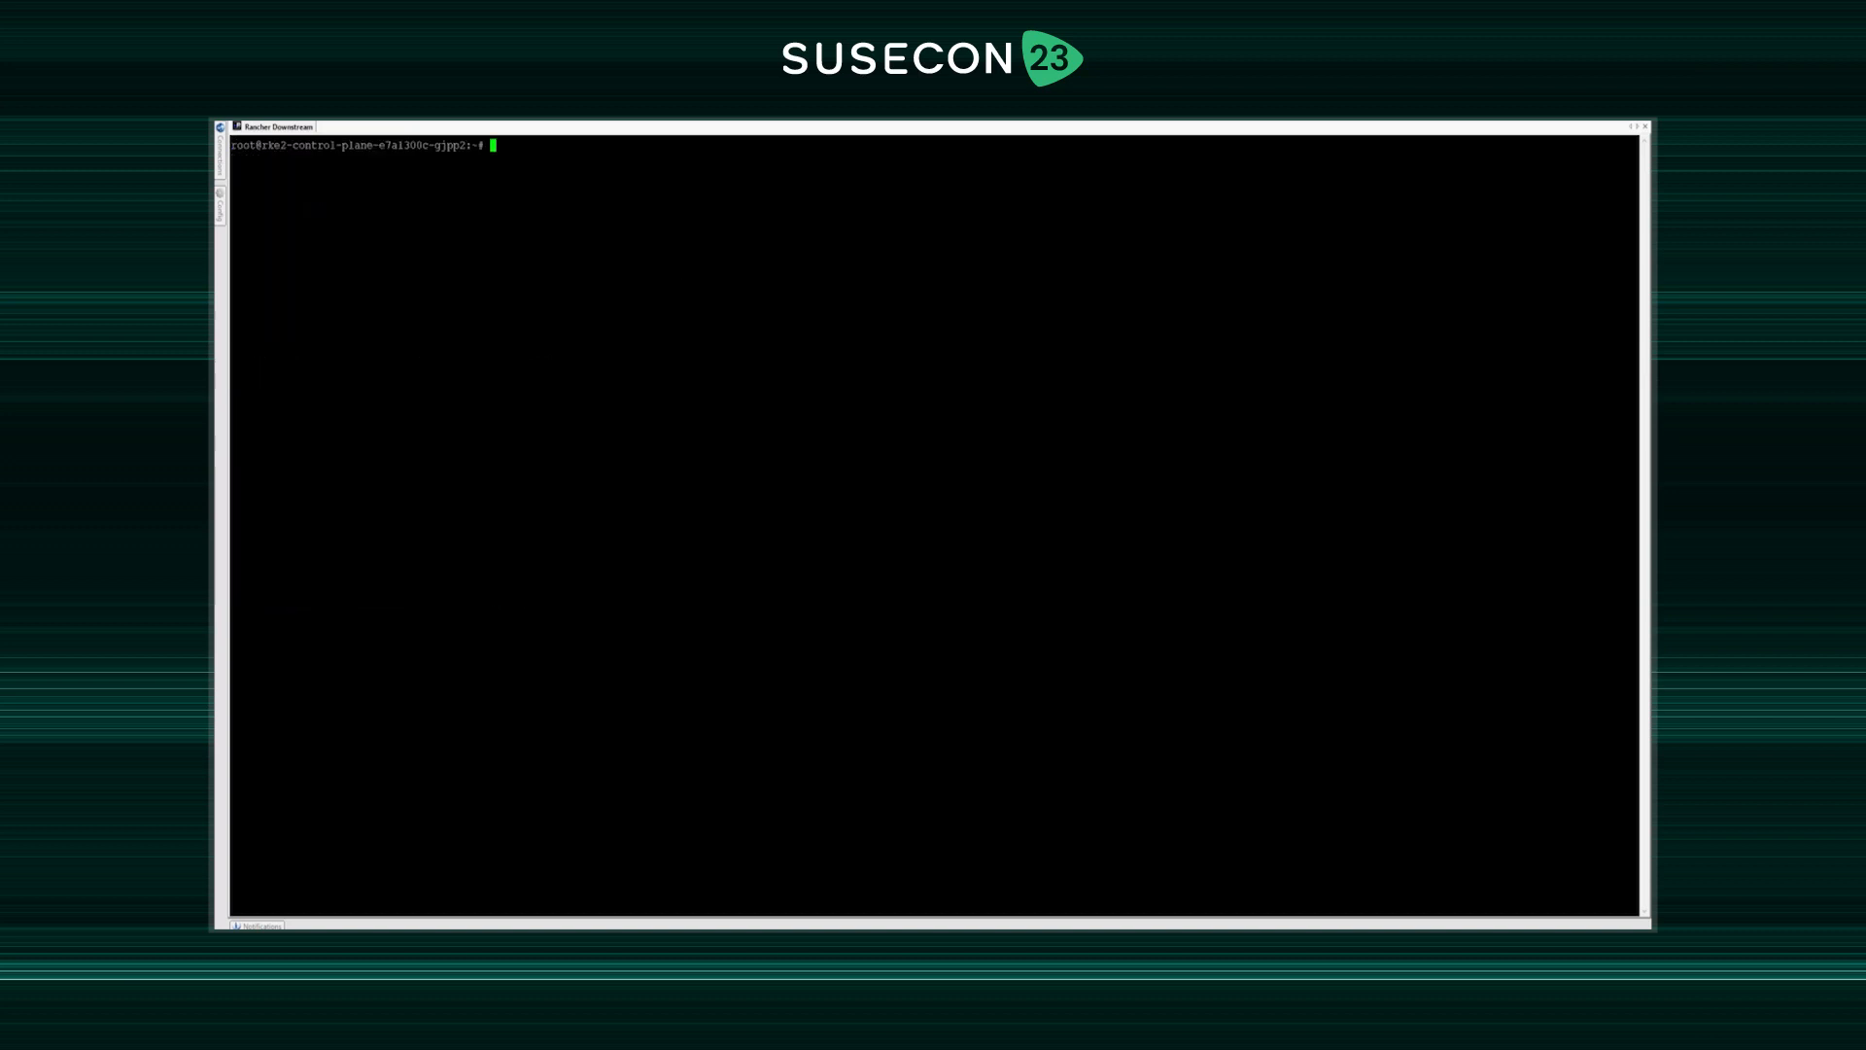
- Create patch-rke2-containerd.sh in vi with the script that writes the containerd config.toml.tmpl, and save it
text(vi)
key(shift+Insert)
key(Return)
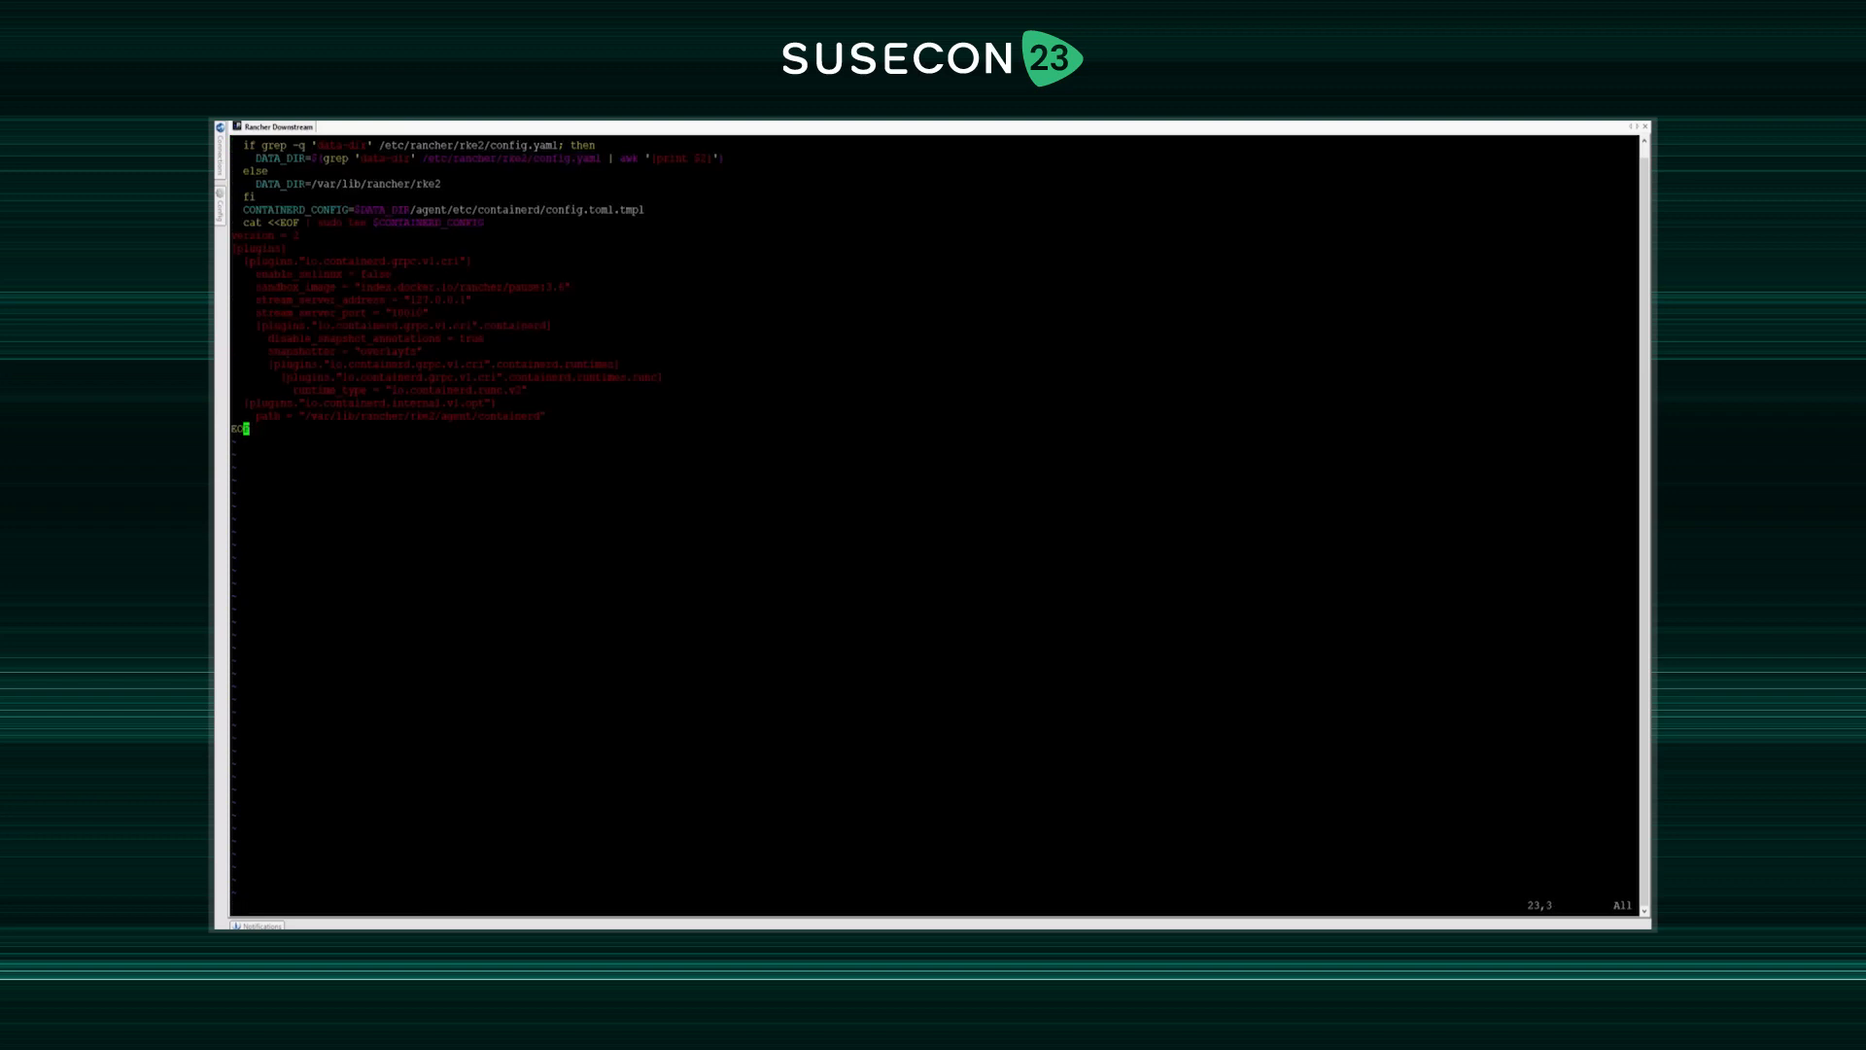
text(:x)
key(Return)
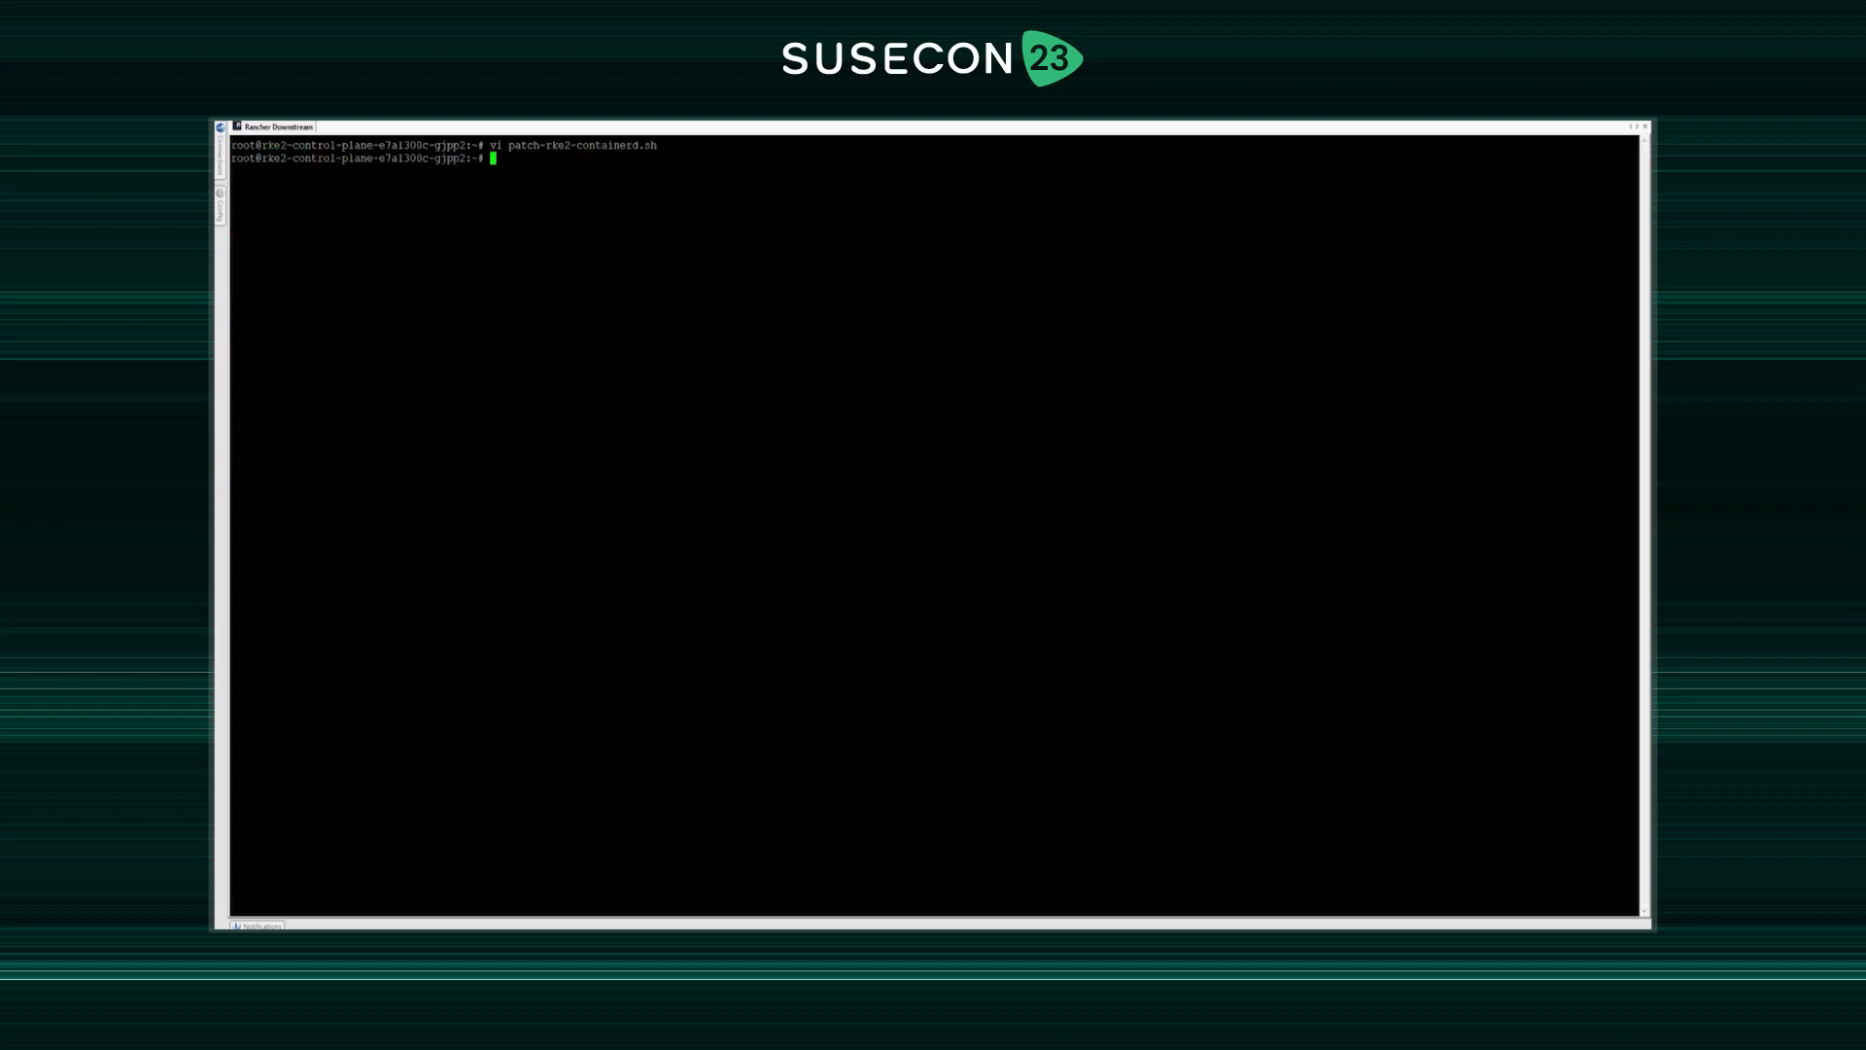
- Make patch-rke2-containerd.sh executable, run it and clear the terminal
text(chmod +x patch-rke2-containerd.sh)
key(Return)
text(clear)
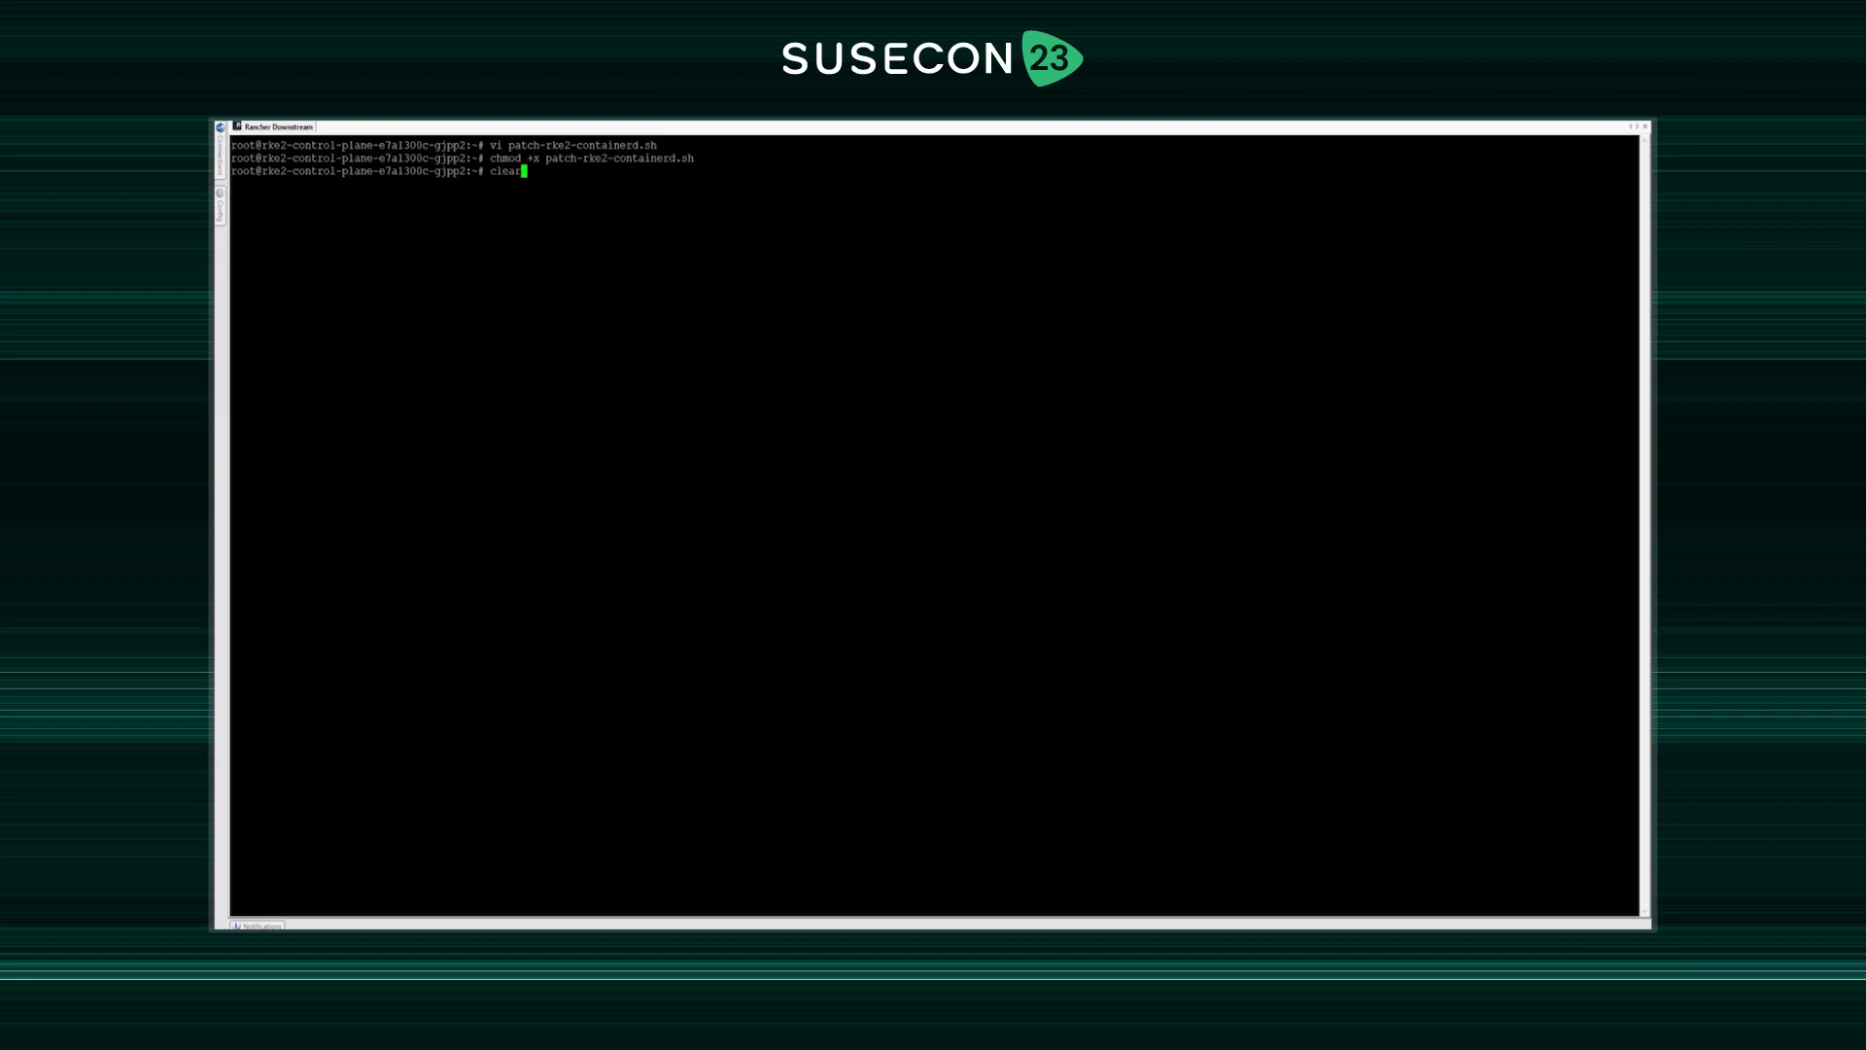
key(Return)
text(./patch-rke2-containerd.sh)
key(Return)
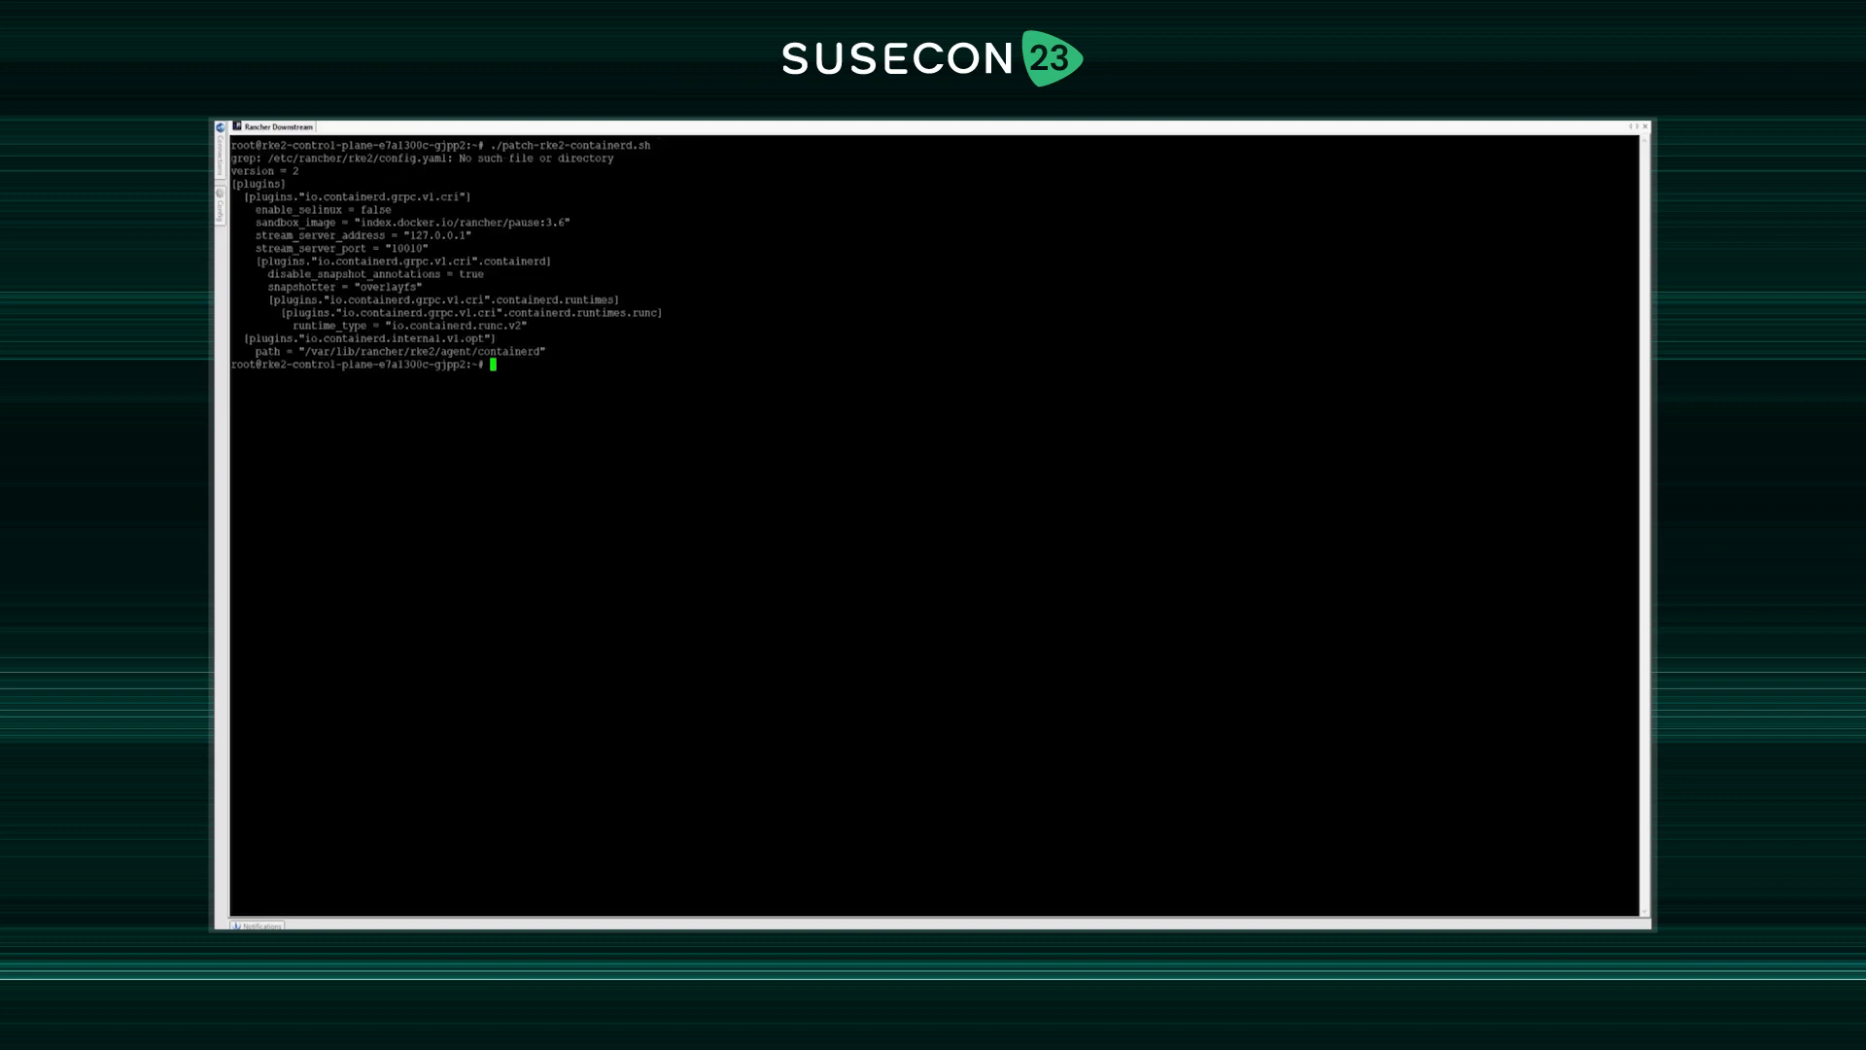
text(clear)
key(Return)
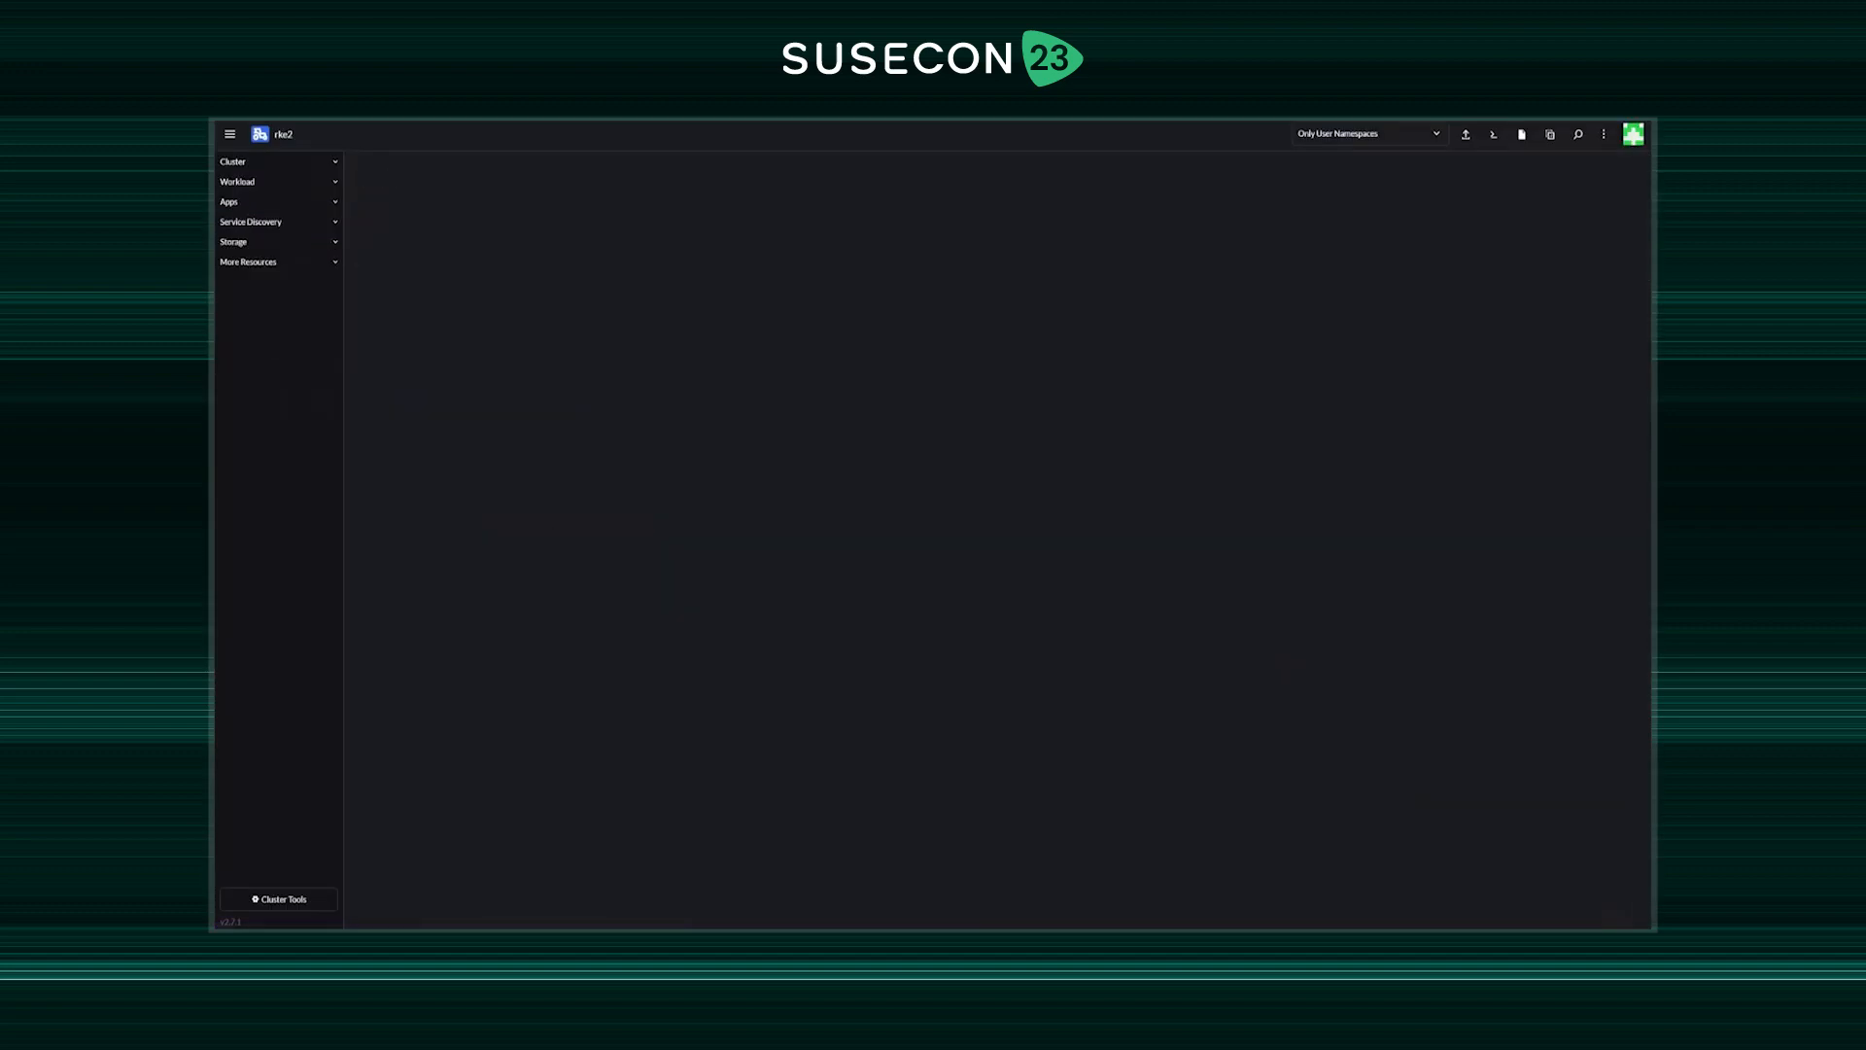
- Begin installing the gpu-operator chart into a new gpu-operator namespace, with customizing Helm options before install enabled
click(1618, 216)
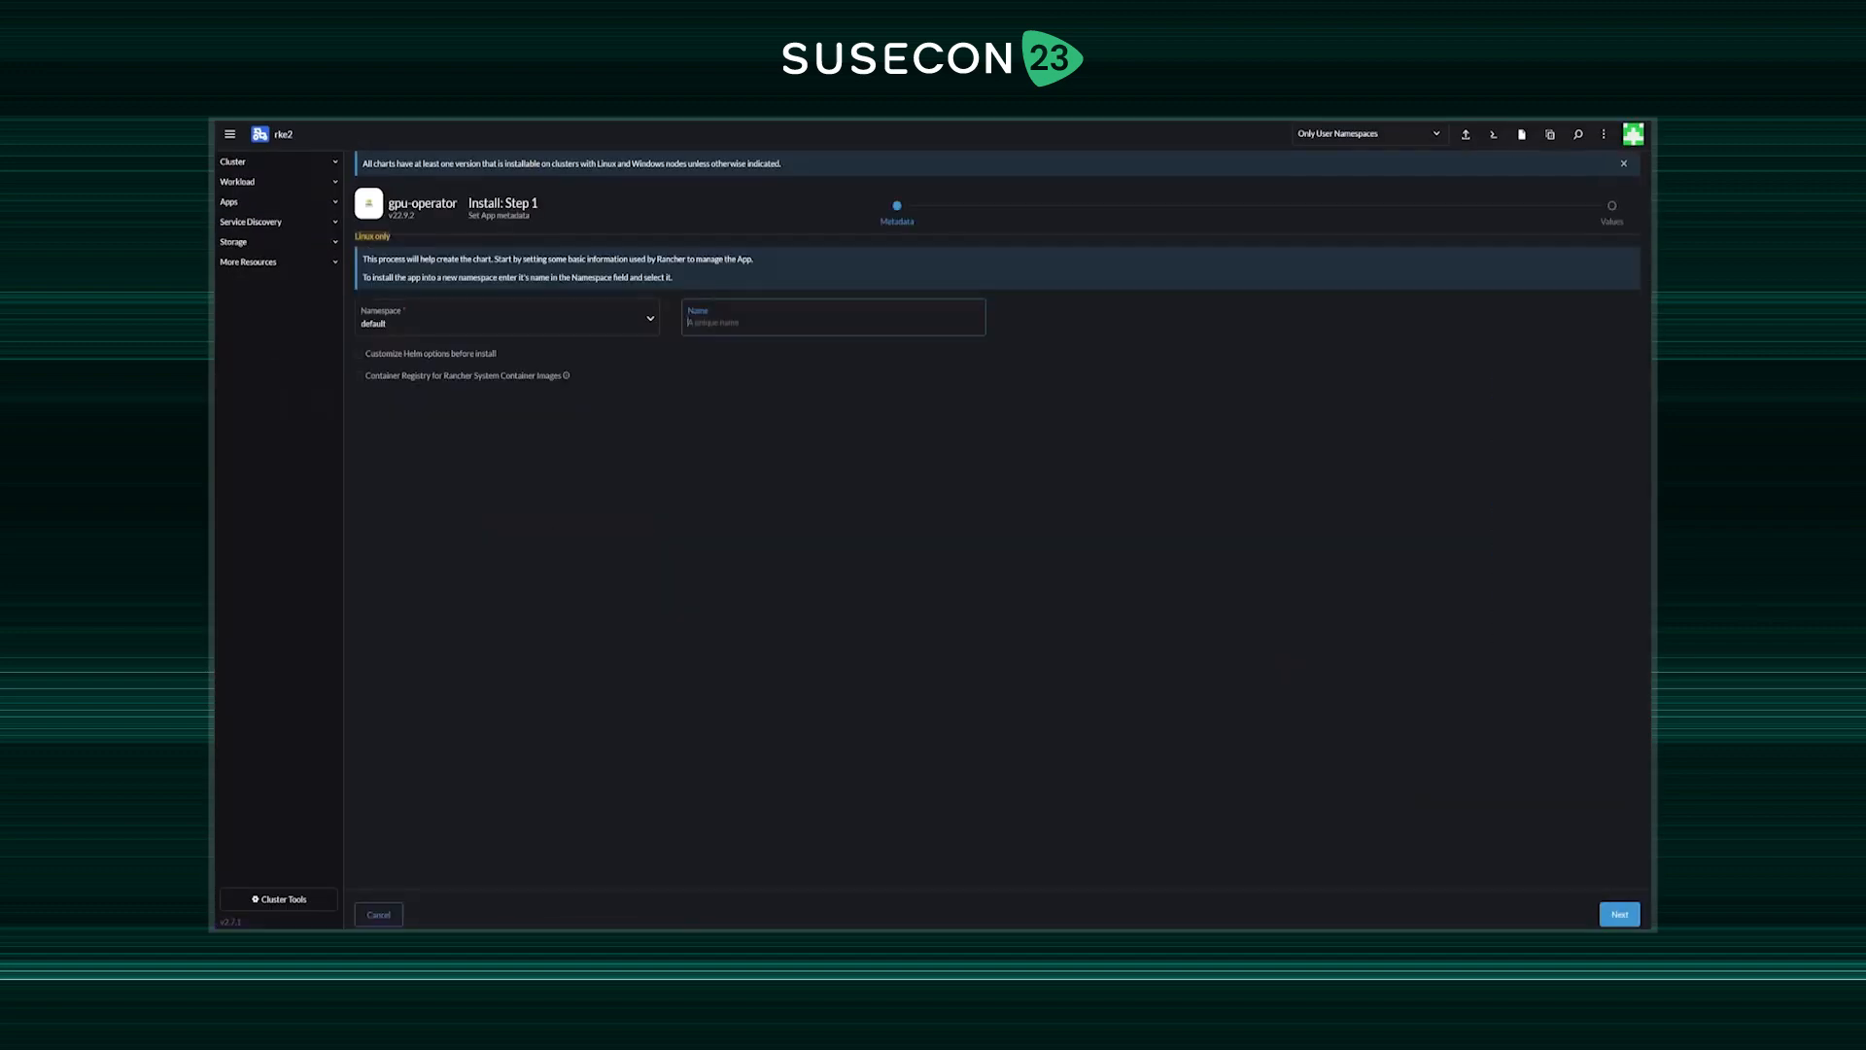
click(506, 318)
click(418, 348)
text(gpu-operator)
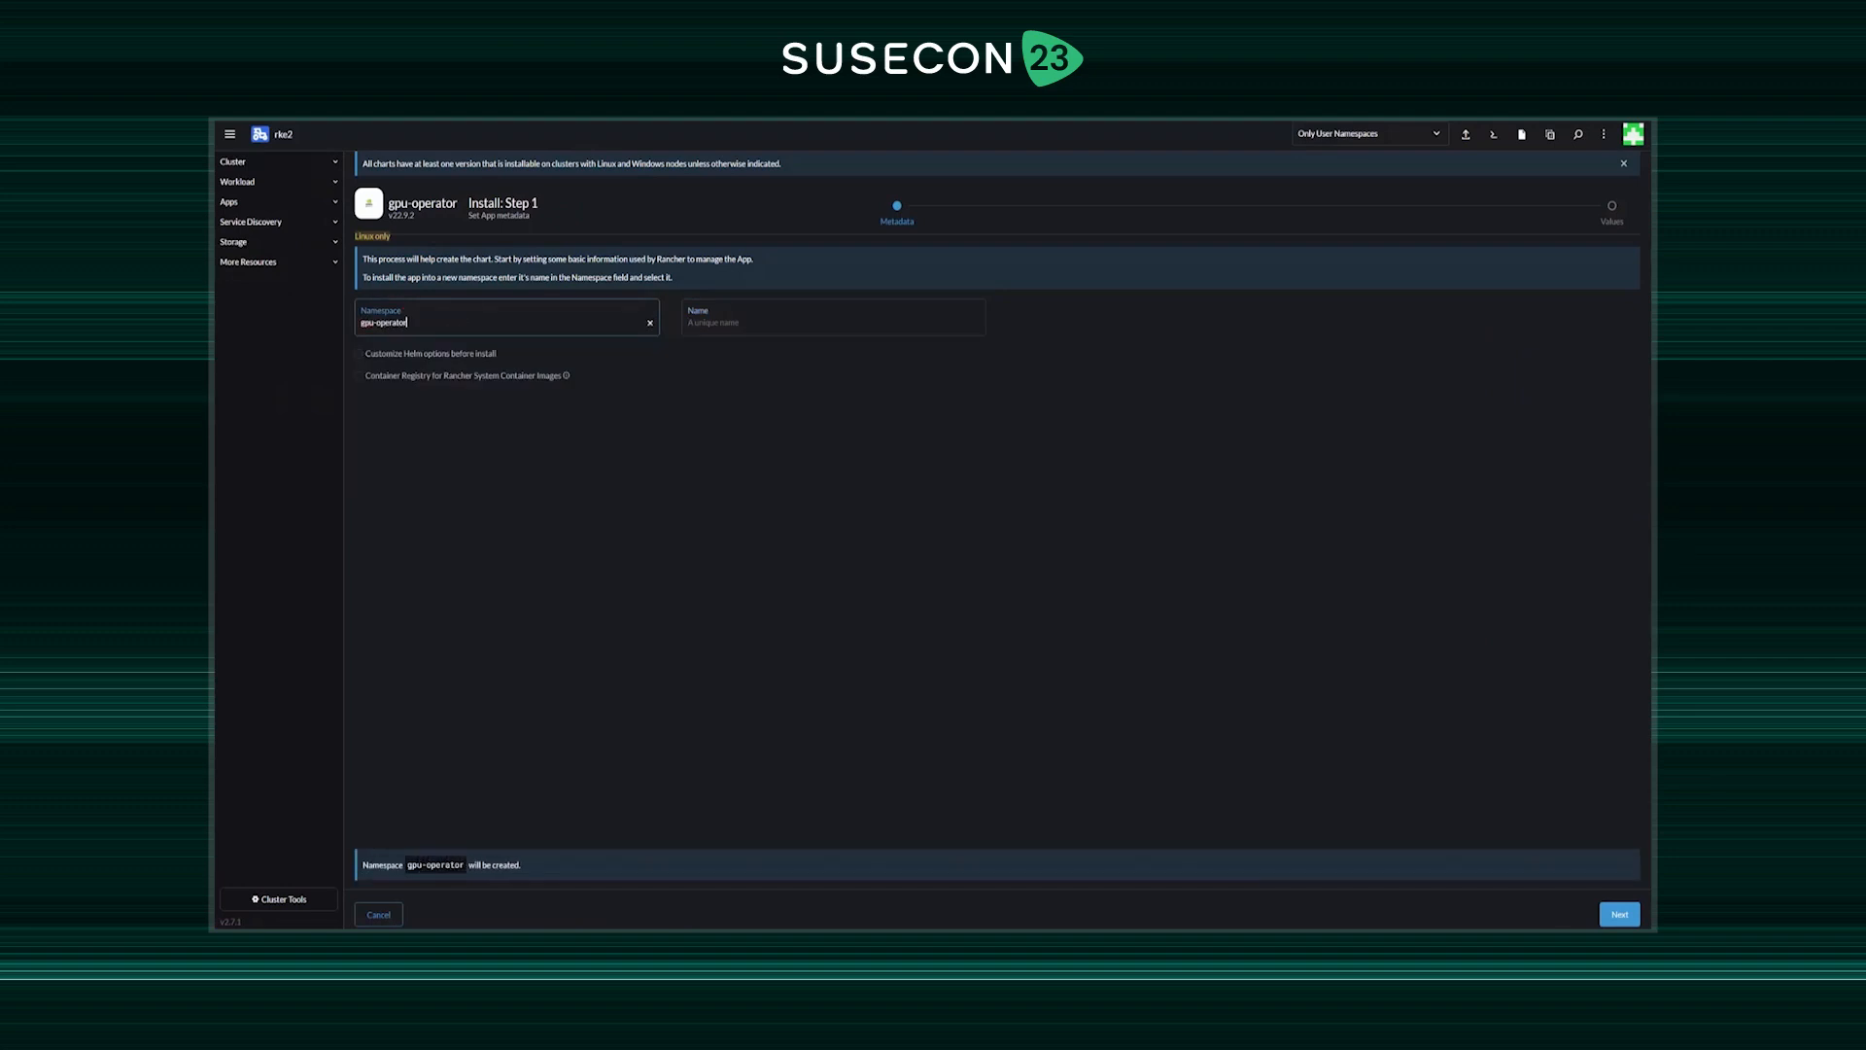
click(359, 354)
click(1619, 914)
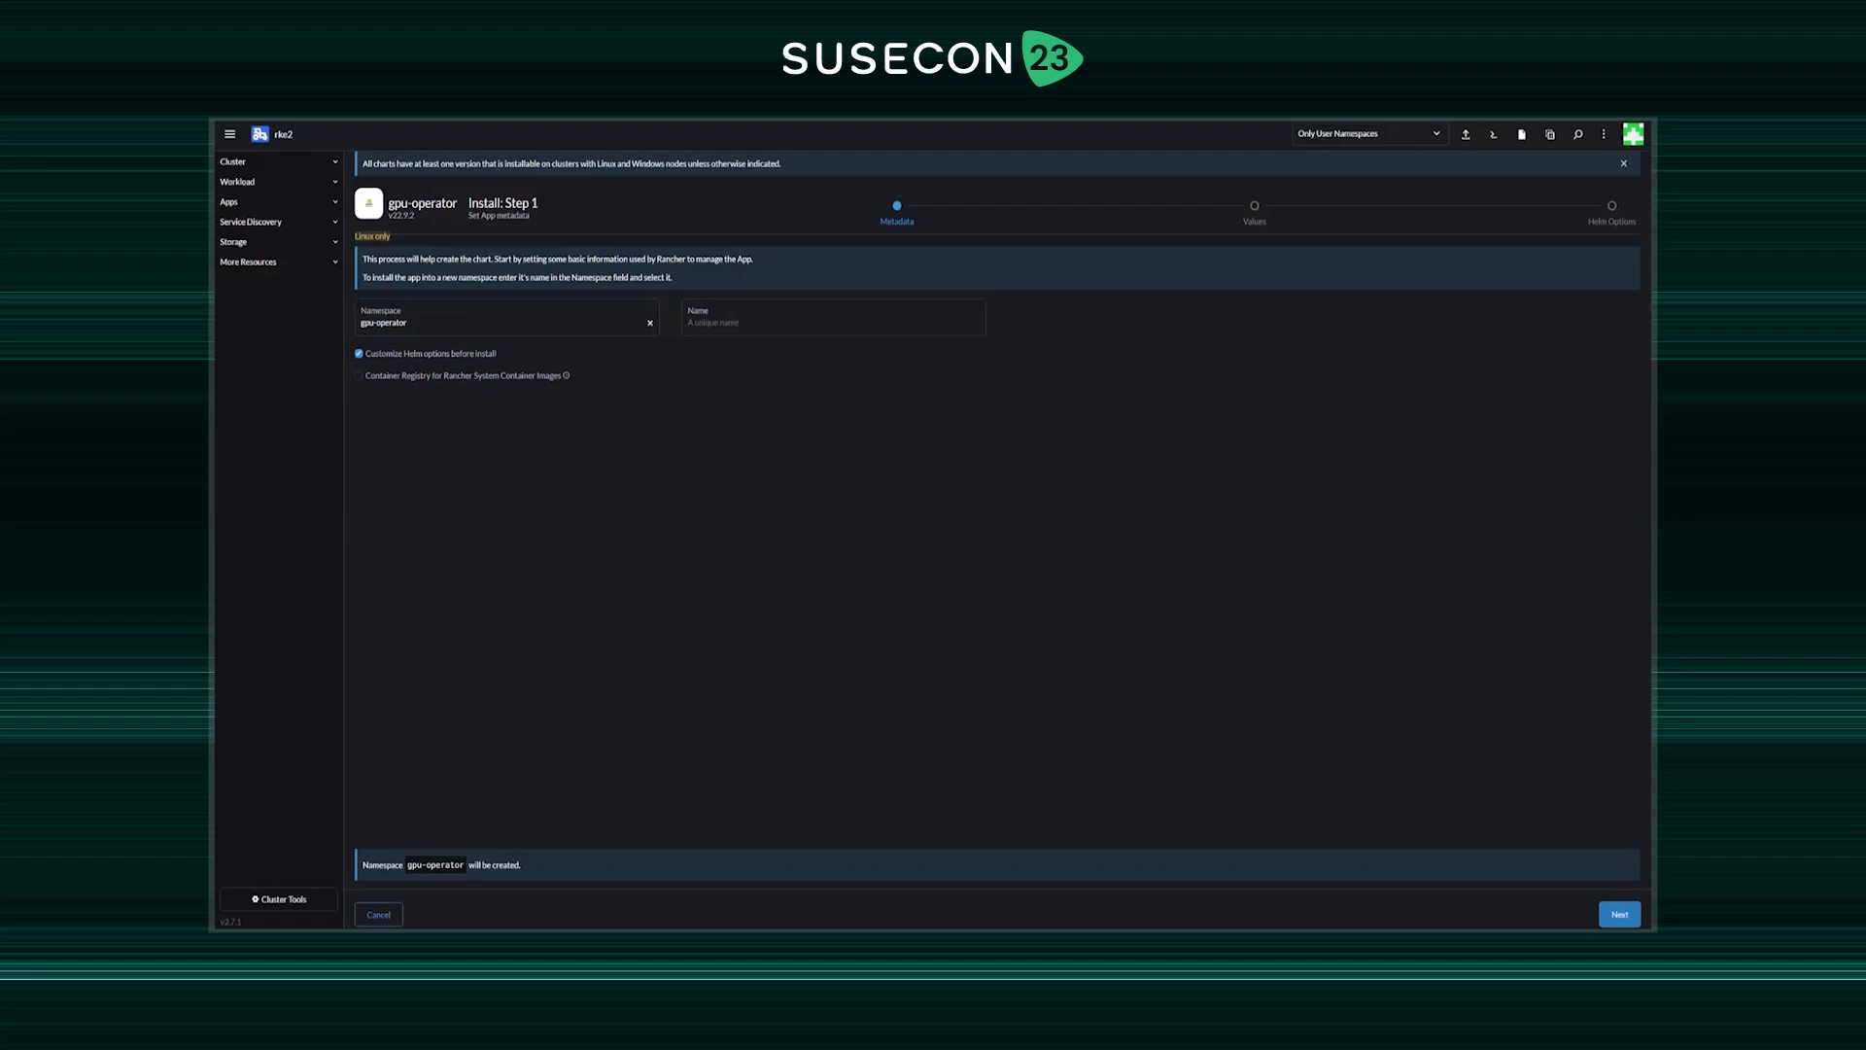
- In the gpu-operator chart values, remove the version value of the driver section
scroll(991, 540, down, 10)
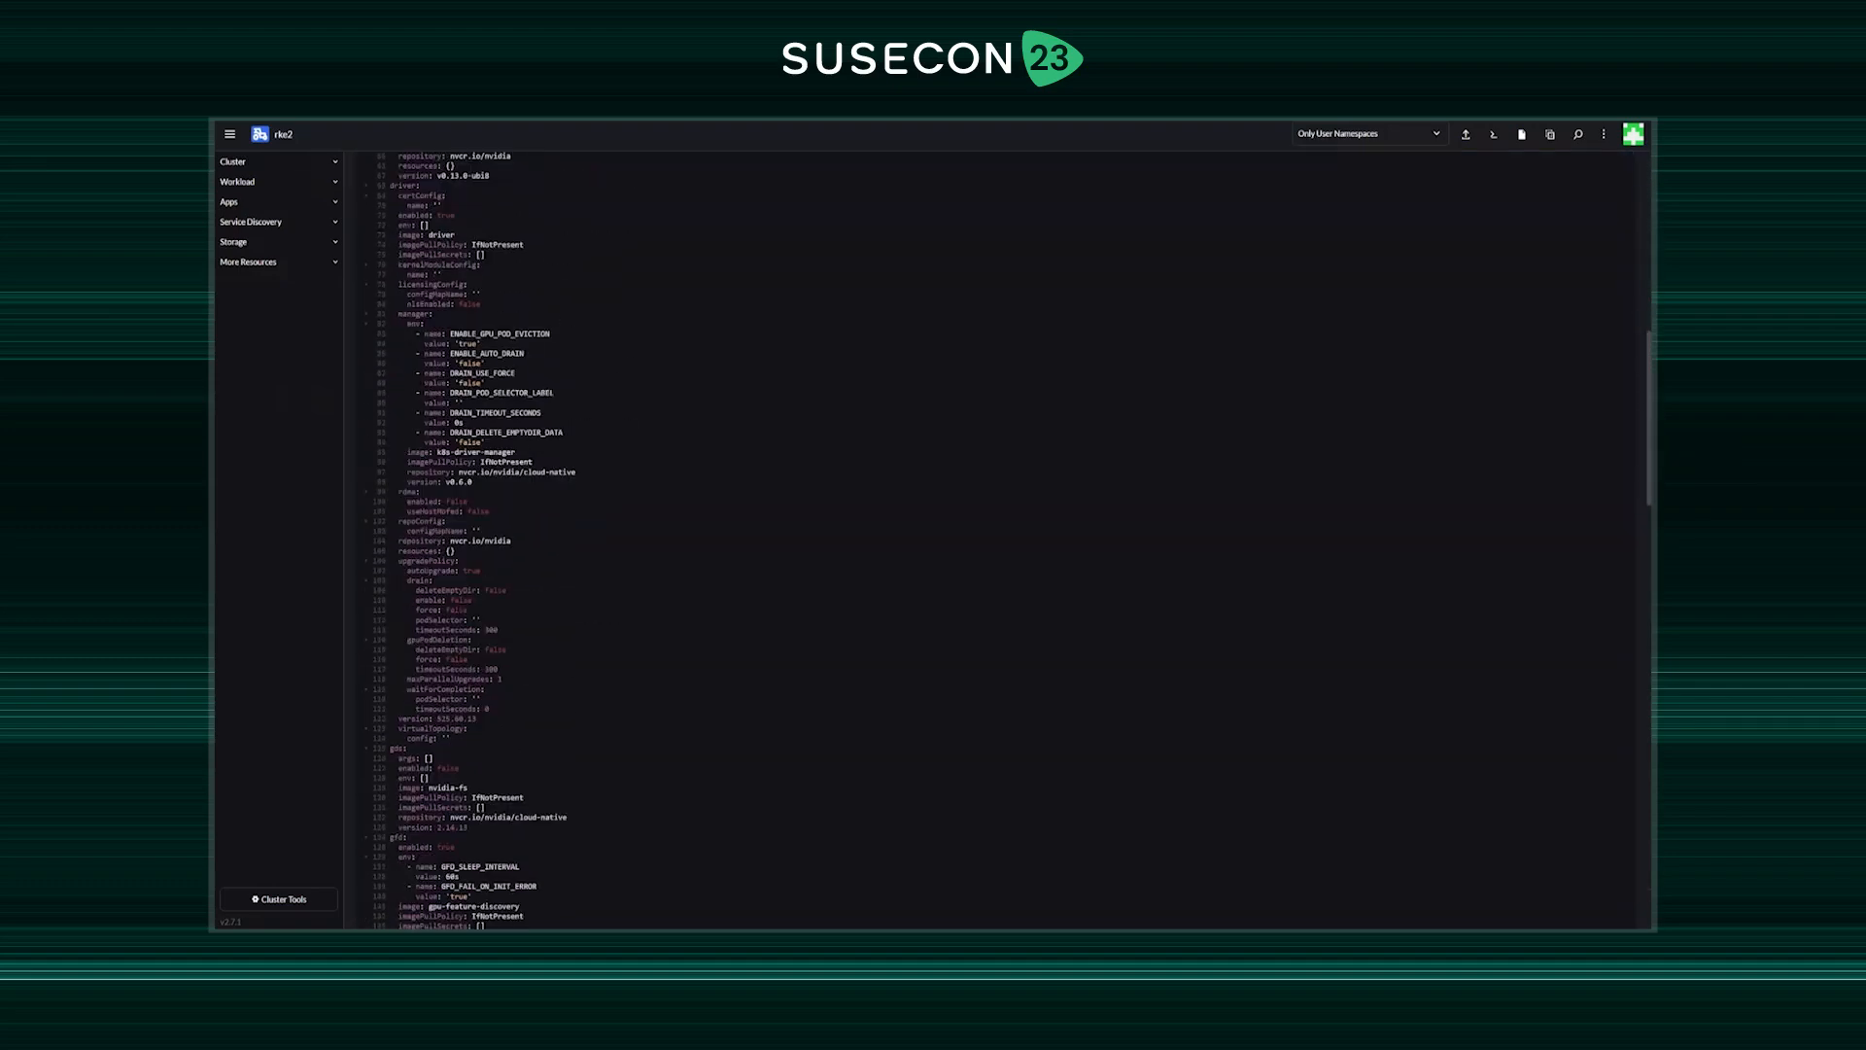
scroll(992, 540, down, 2)
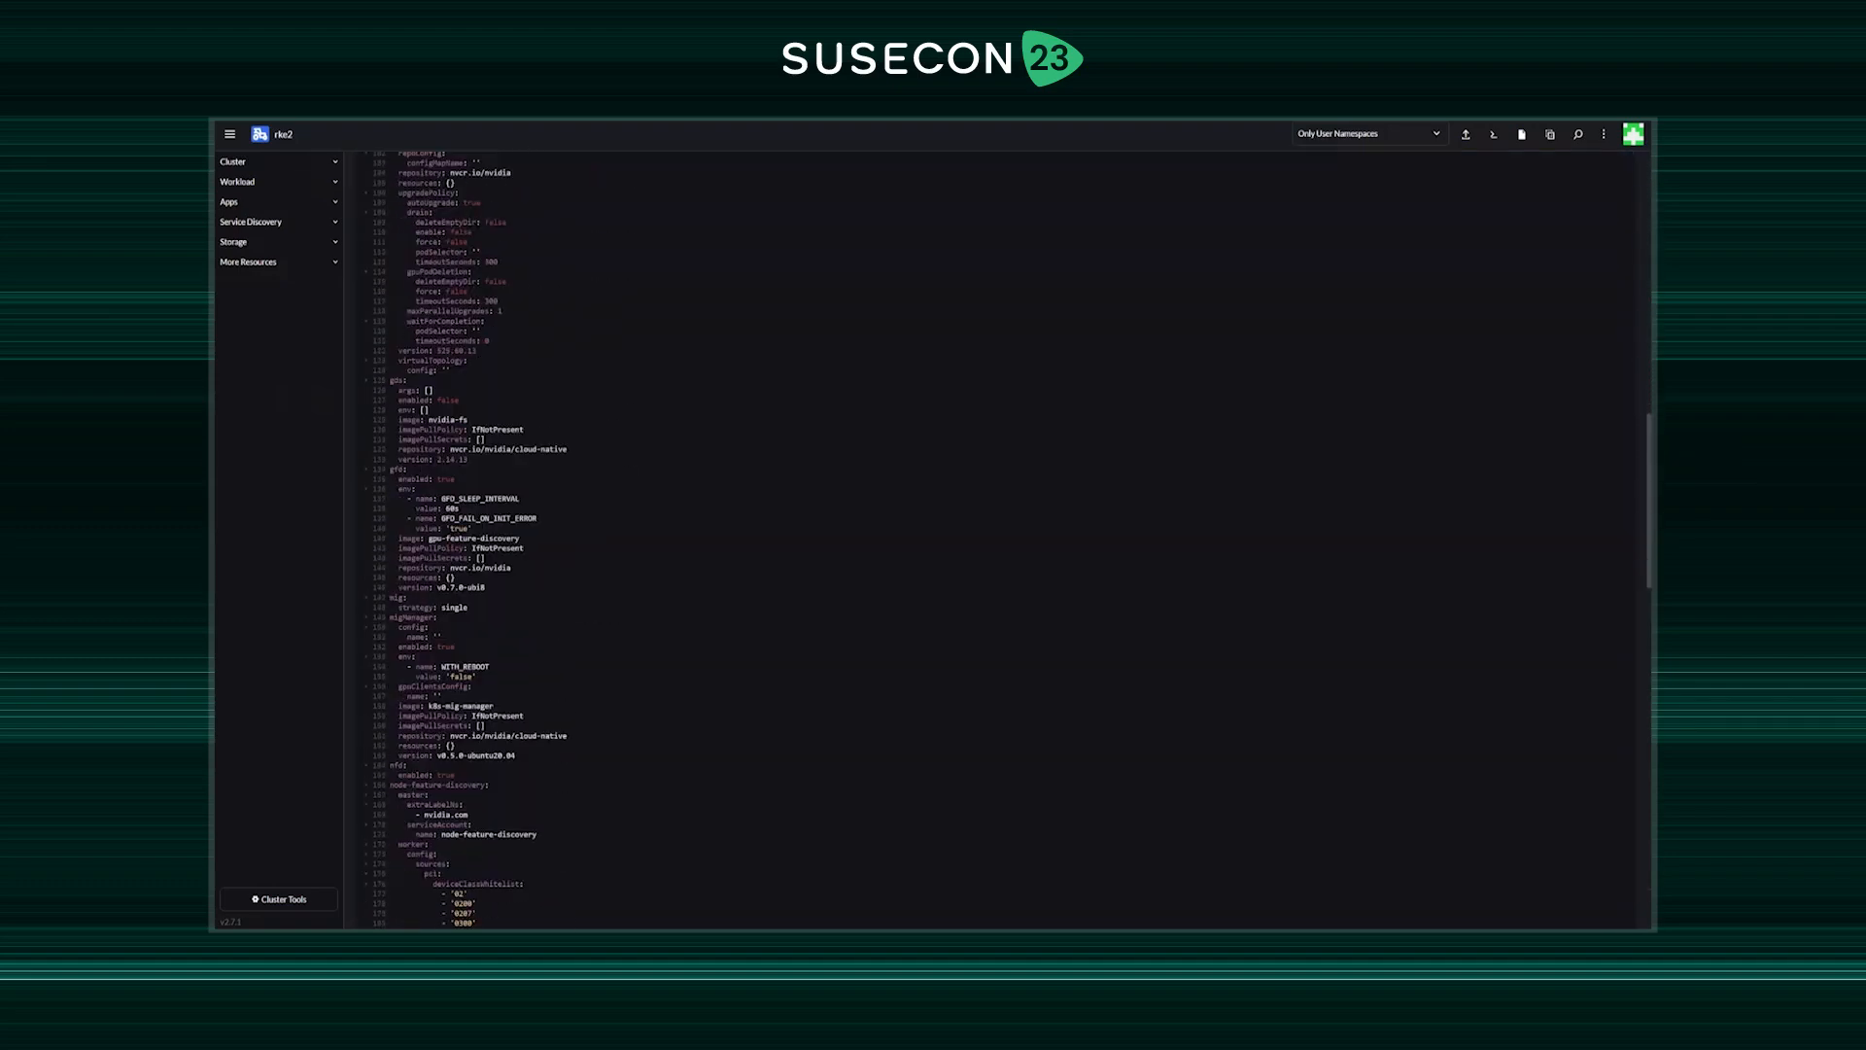
drag(476, 351, 433, 350)
key(BackSpace)
- Add toolkit env entries: CONTAINERD_CONFIG /var/lib/rancher/rke2/agent/etc/containerd/config.toml.tmpl, CONTAINERD_SOCKET /run/k3s/containerd/containerd.sock, CONTAINERD_RUNTIME_CLASS nvidia and CONTAINERD_SET_AS_DEFAULT "true"
scroll(992, 540, down, 20)
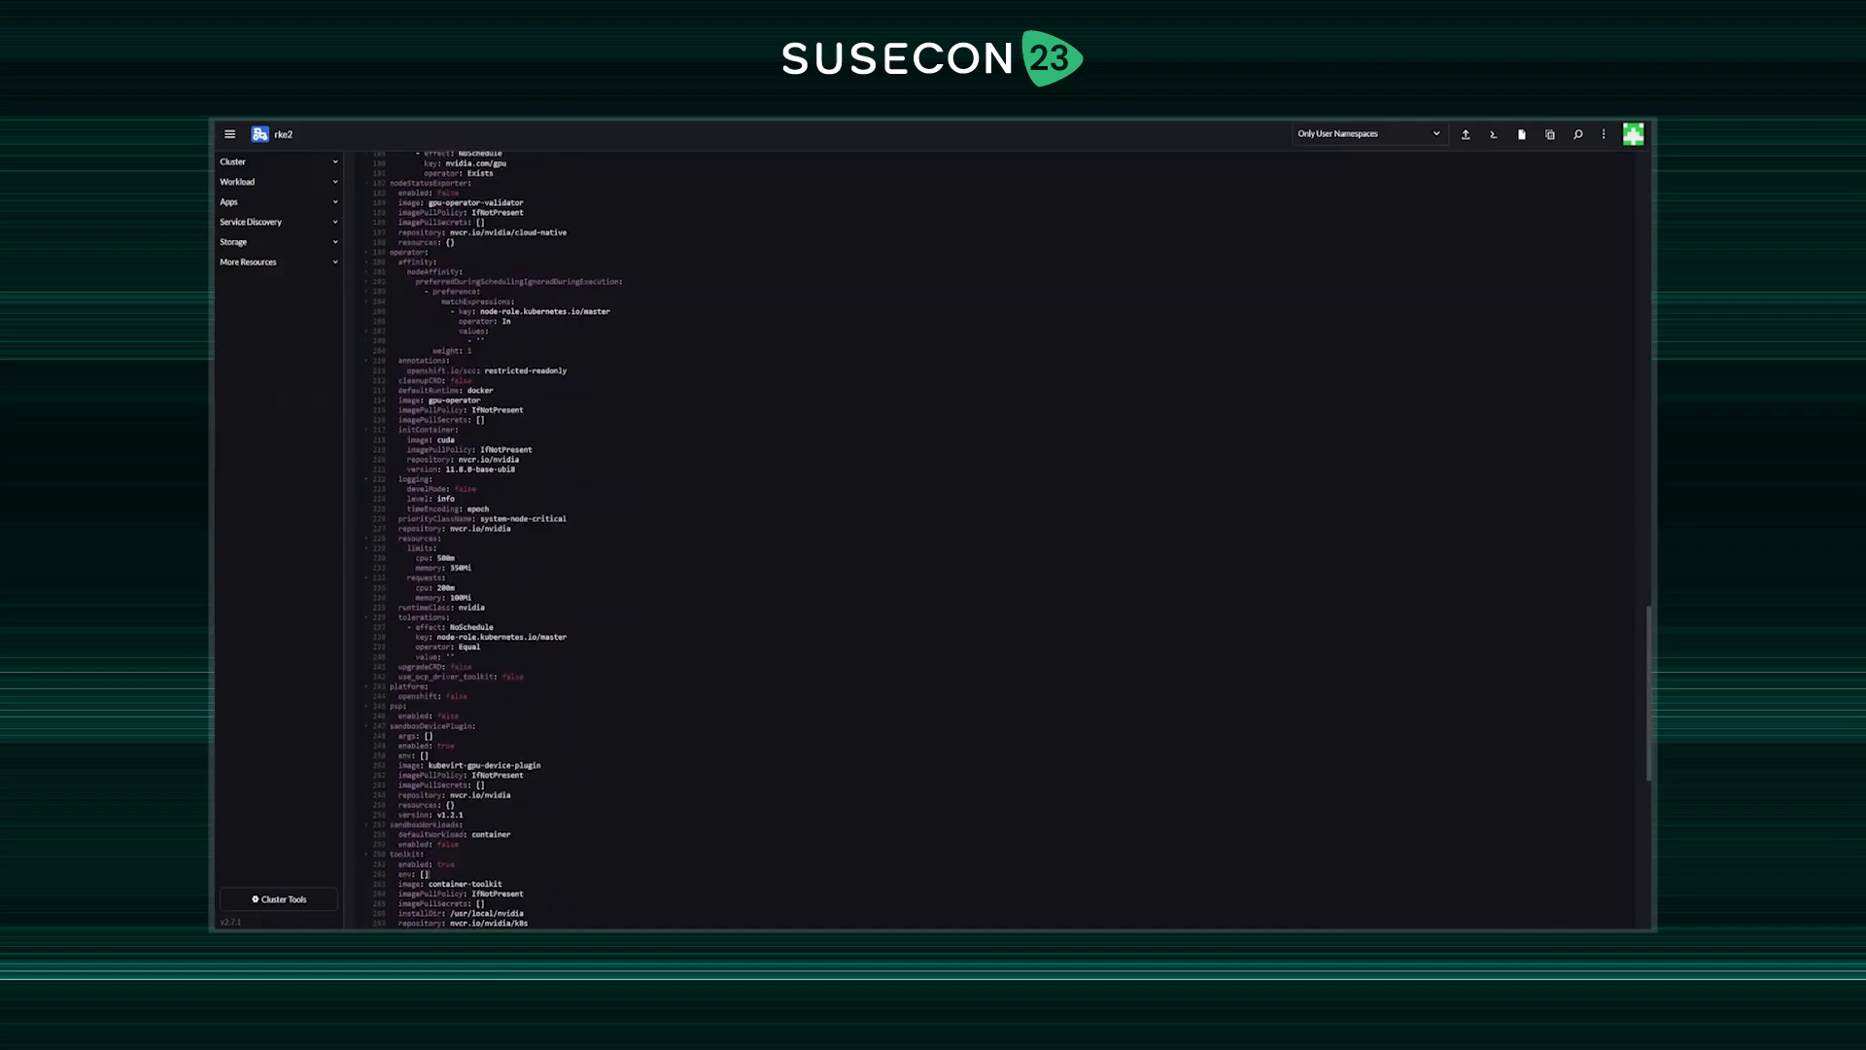
key(Return)
text(- name: CONTAINERD_CONFIG   value: /var/lib/rancher/rke2/agent/etc/containerd/config.toml.tmpl - name: CONTAINERD_SOCKET   value: /run/k3s/containerd/containerd.sock - name: CONTAINERD_RUNTIME_CLASS   value: nvidia - name: CONTAINERD_SET_AS_DEFAULT   value: "true")
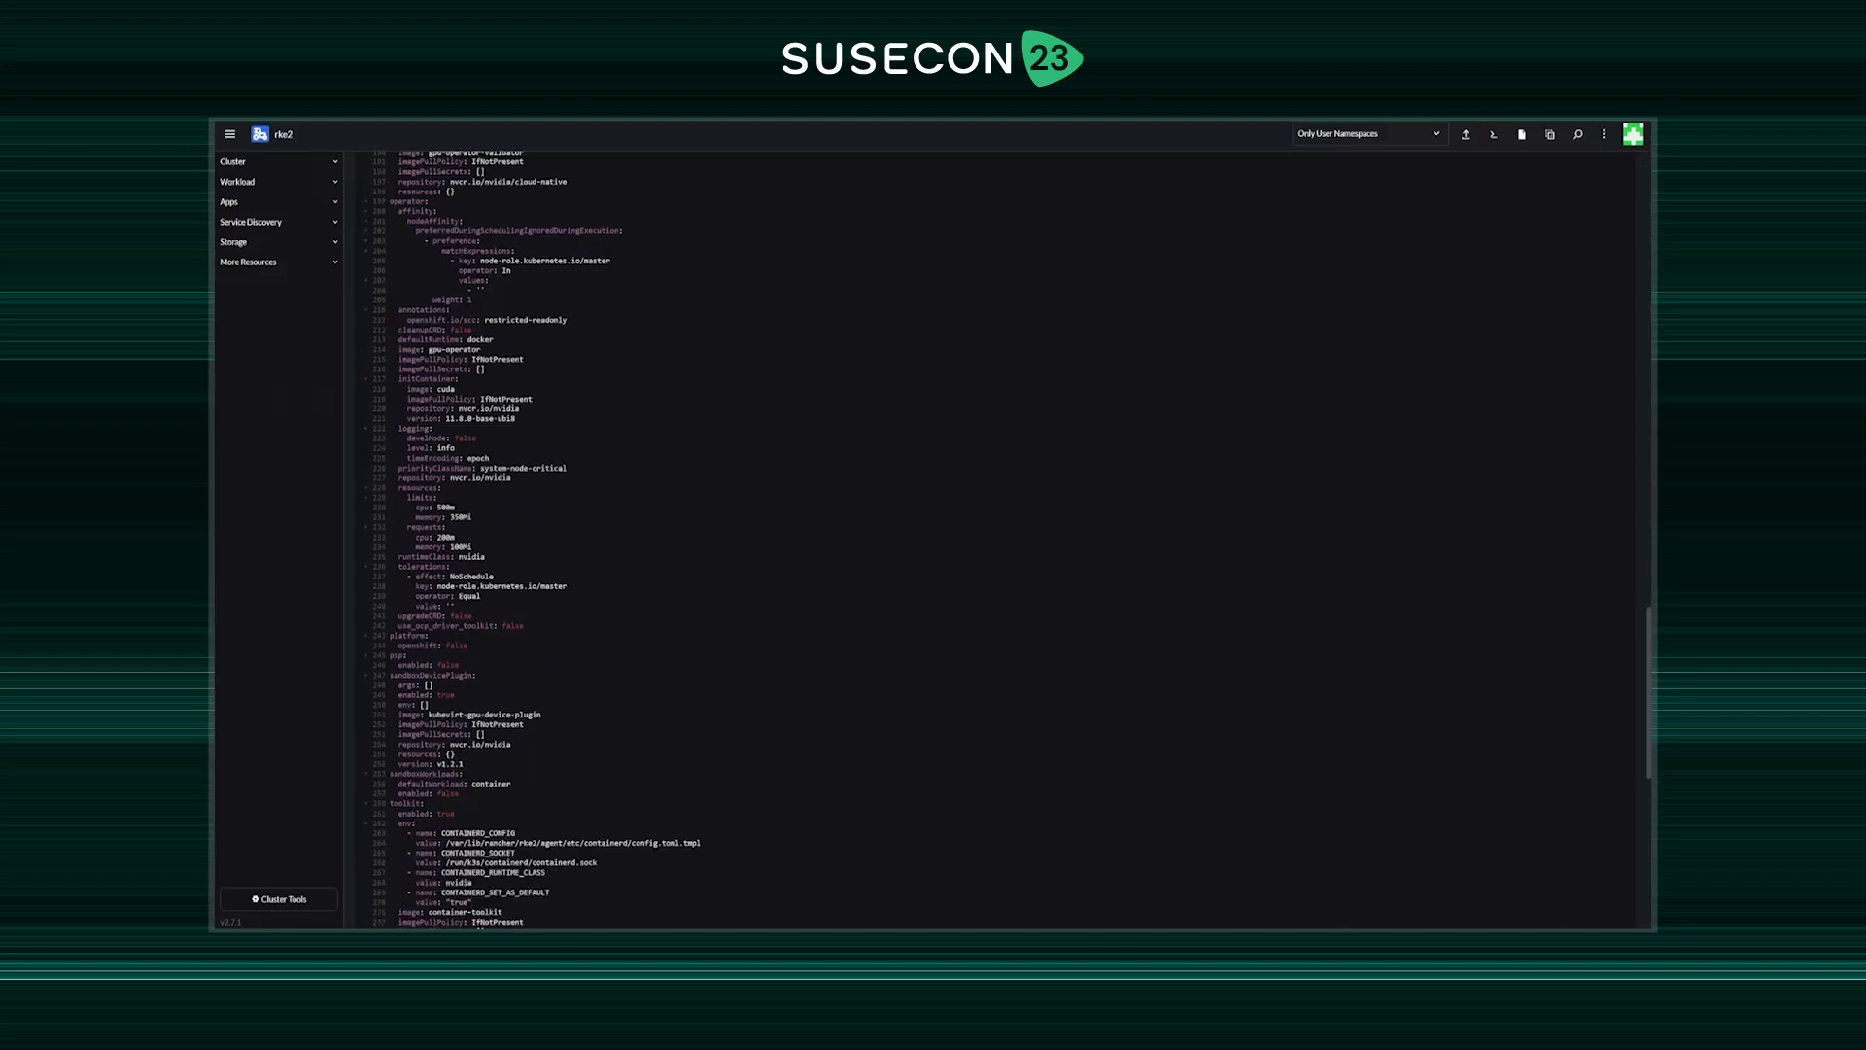
scroll(992, 539, down, 2)
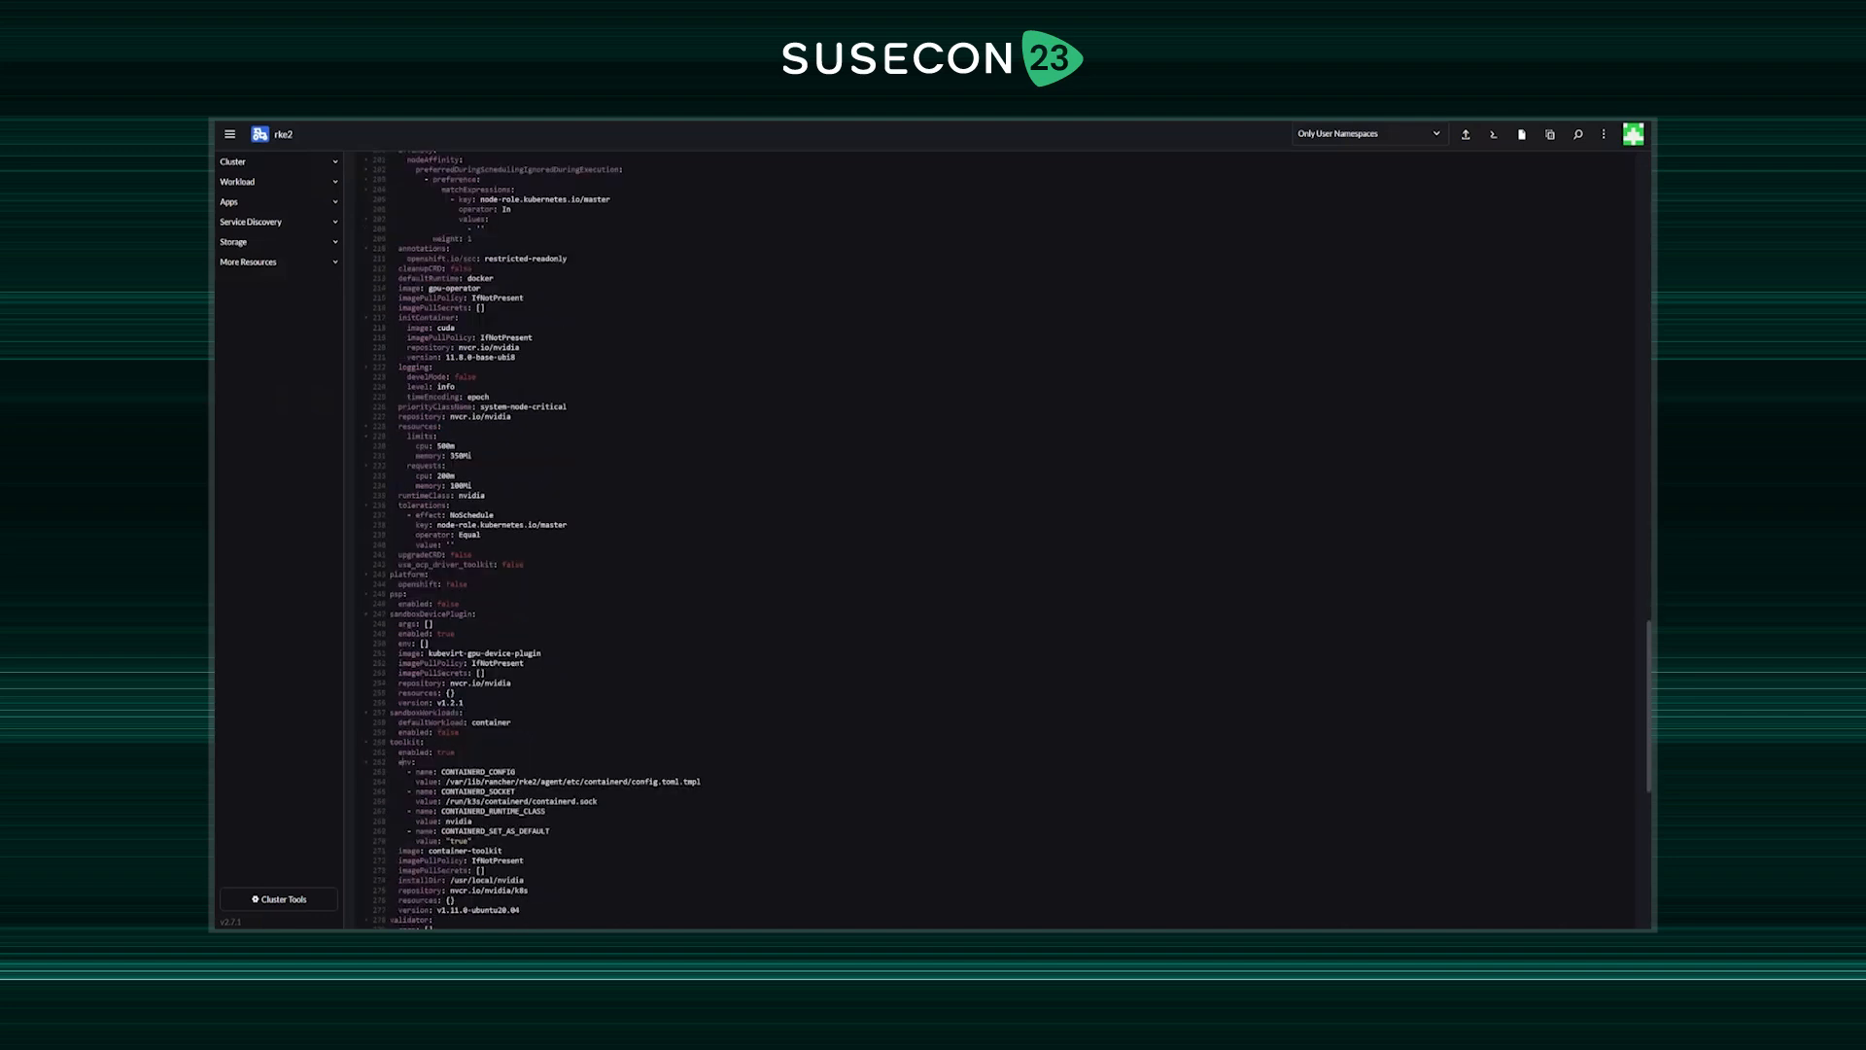
drag(701, 781, 454, 802)
click(515, 831)
scroll(991, 540, down, 15)
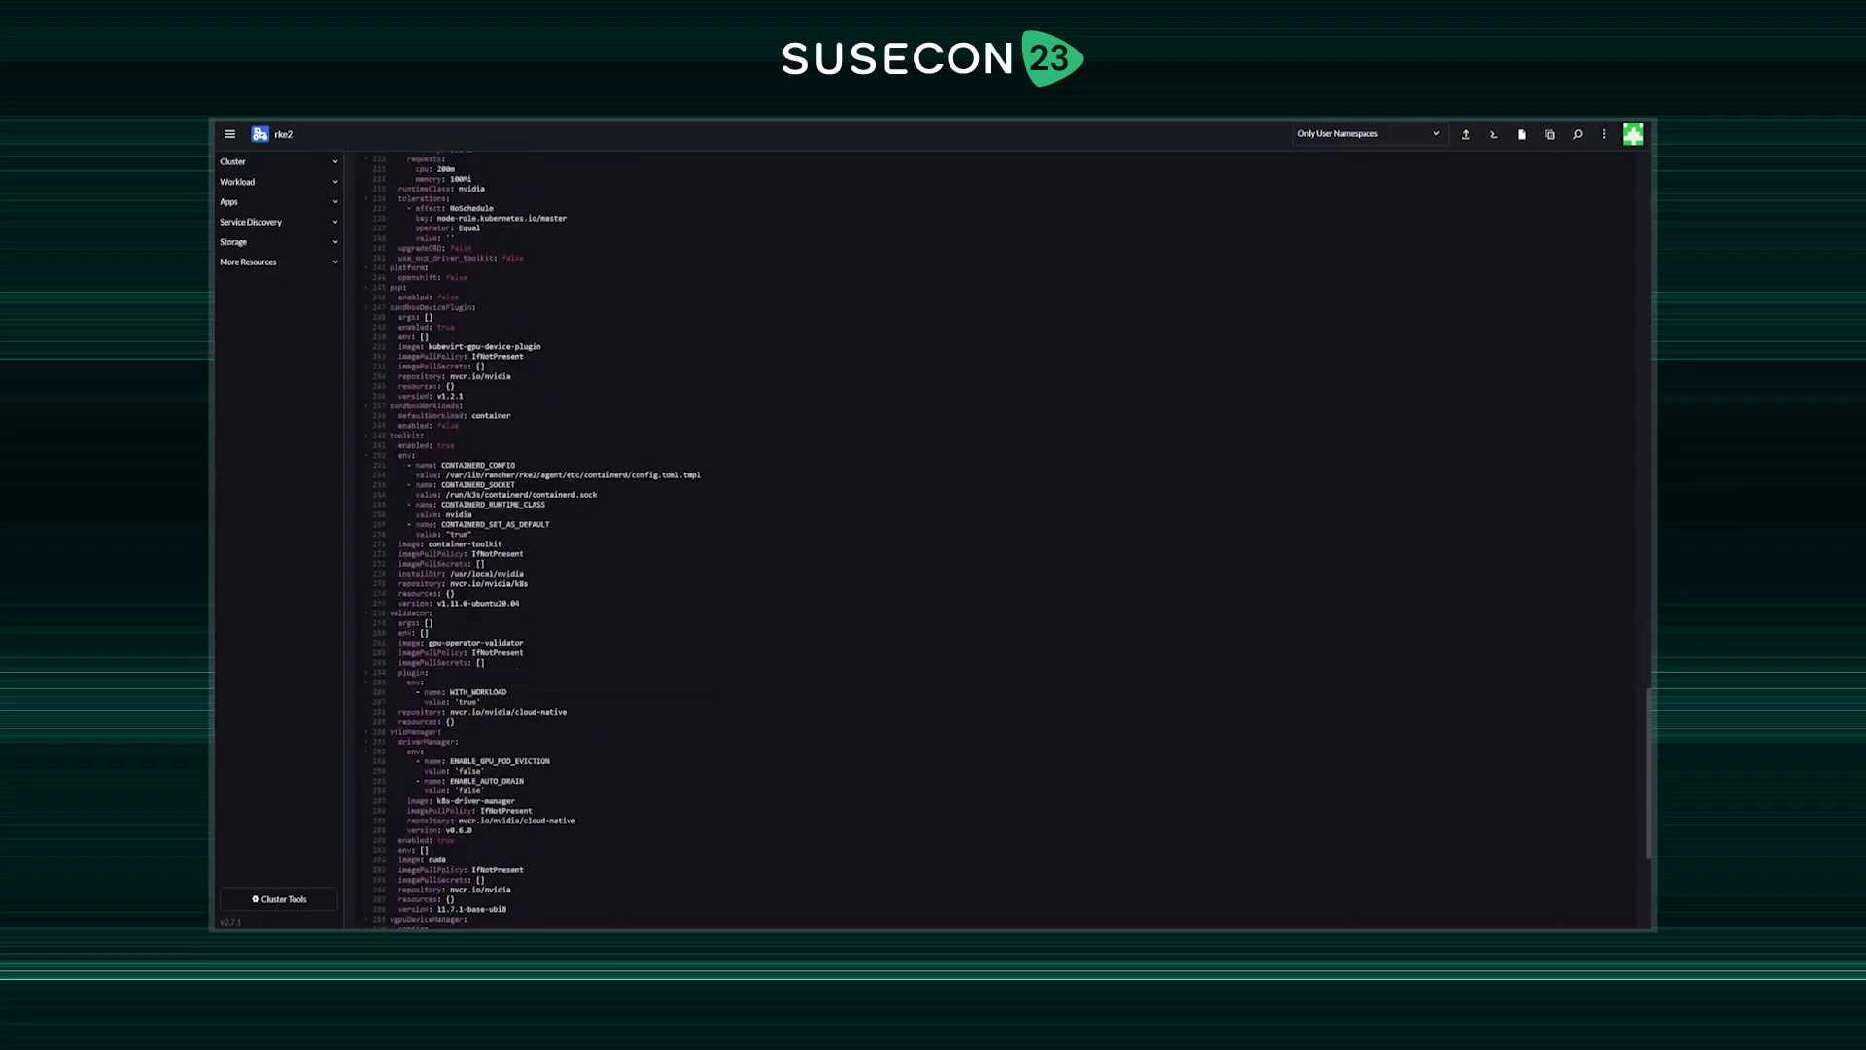
- Install gpu-operator with the default Helm options, close the installation log and go to the cluster overview
click(1614, 914)
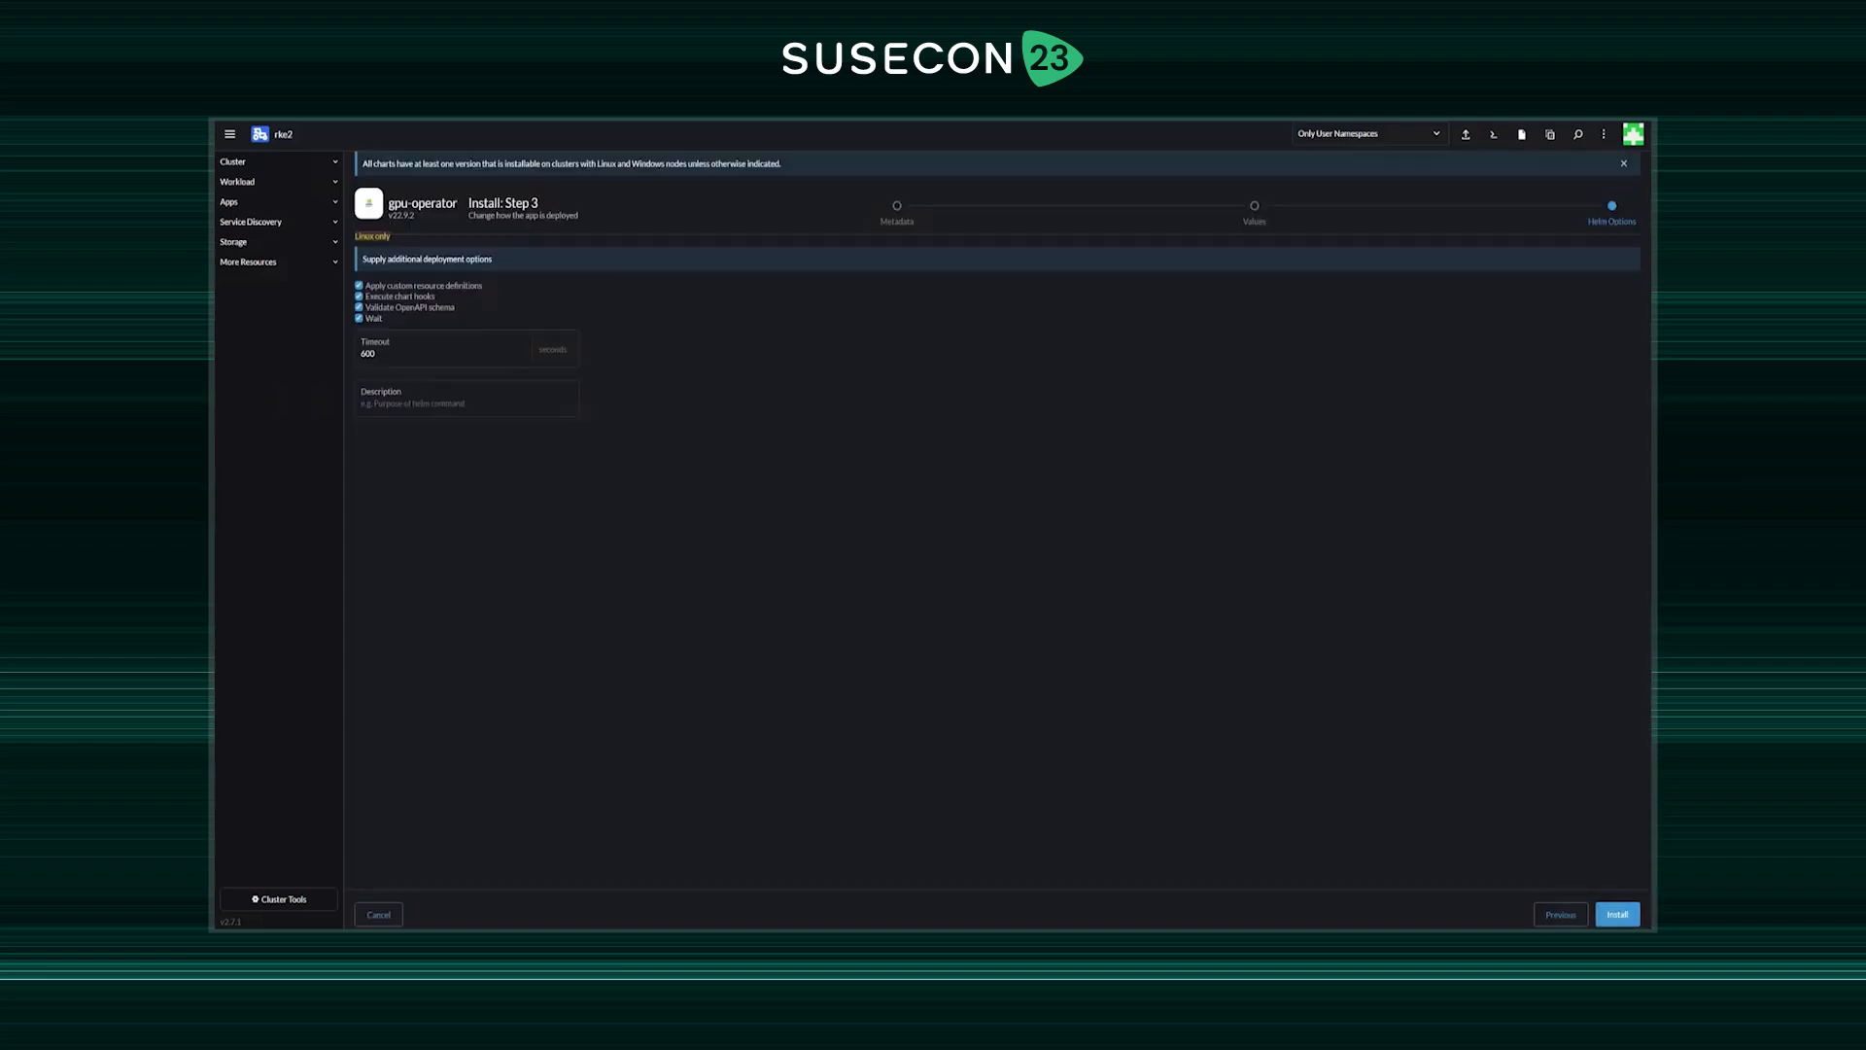
click(1617, 914)
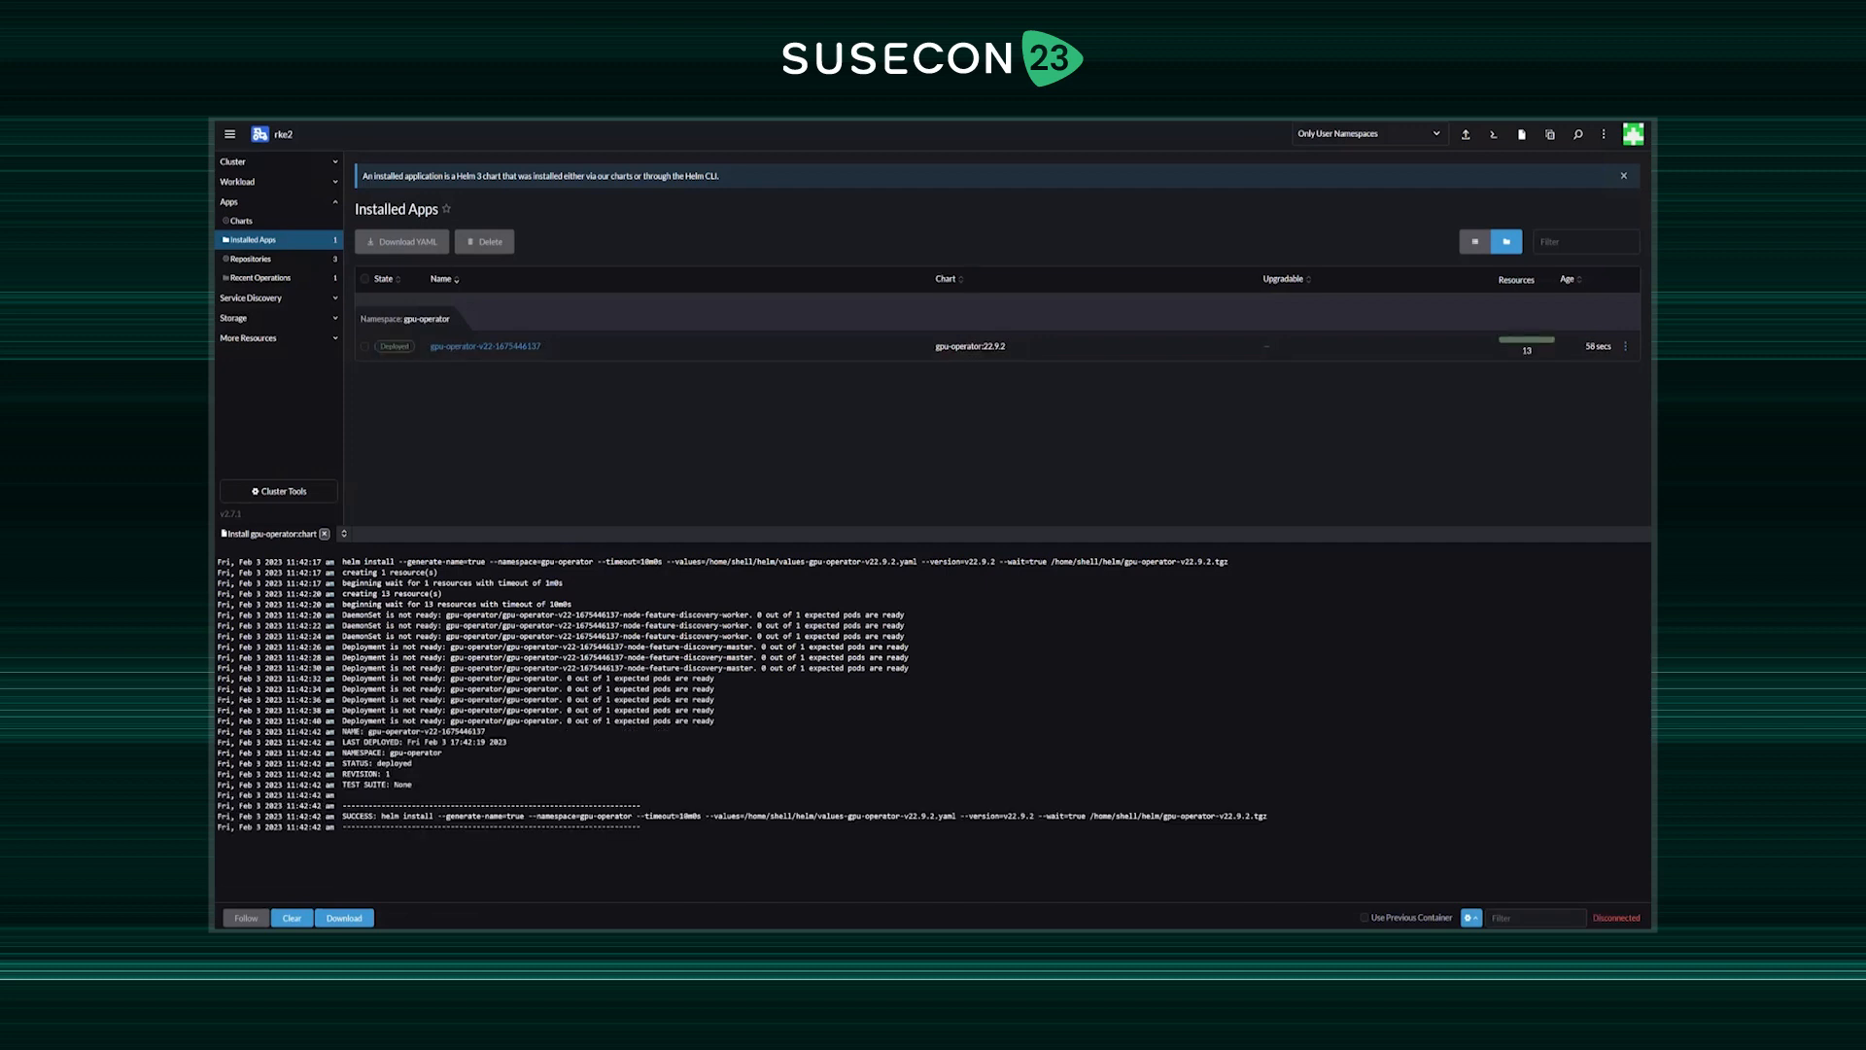
click(324, 534)
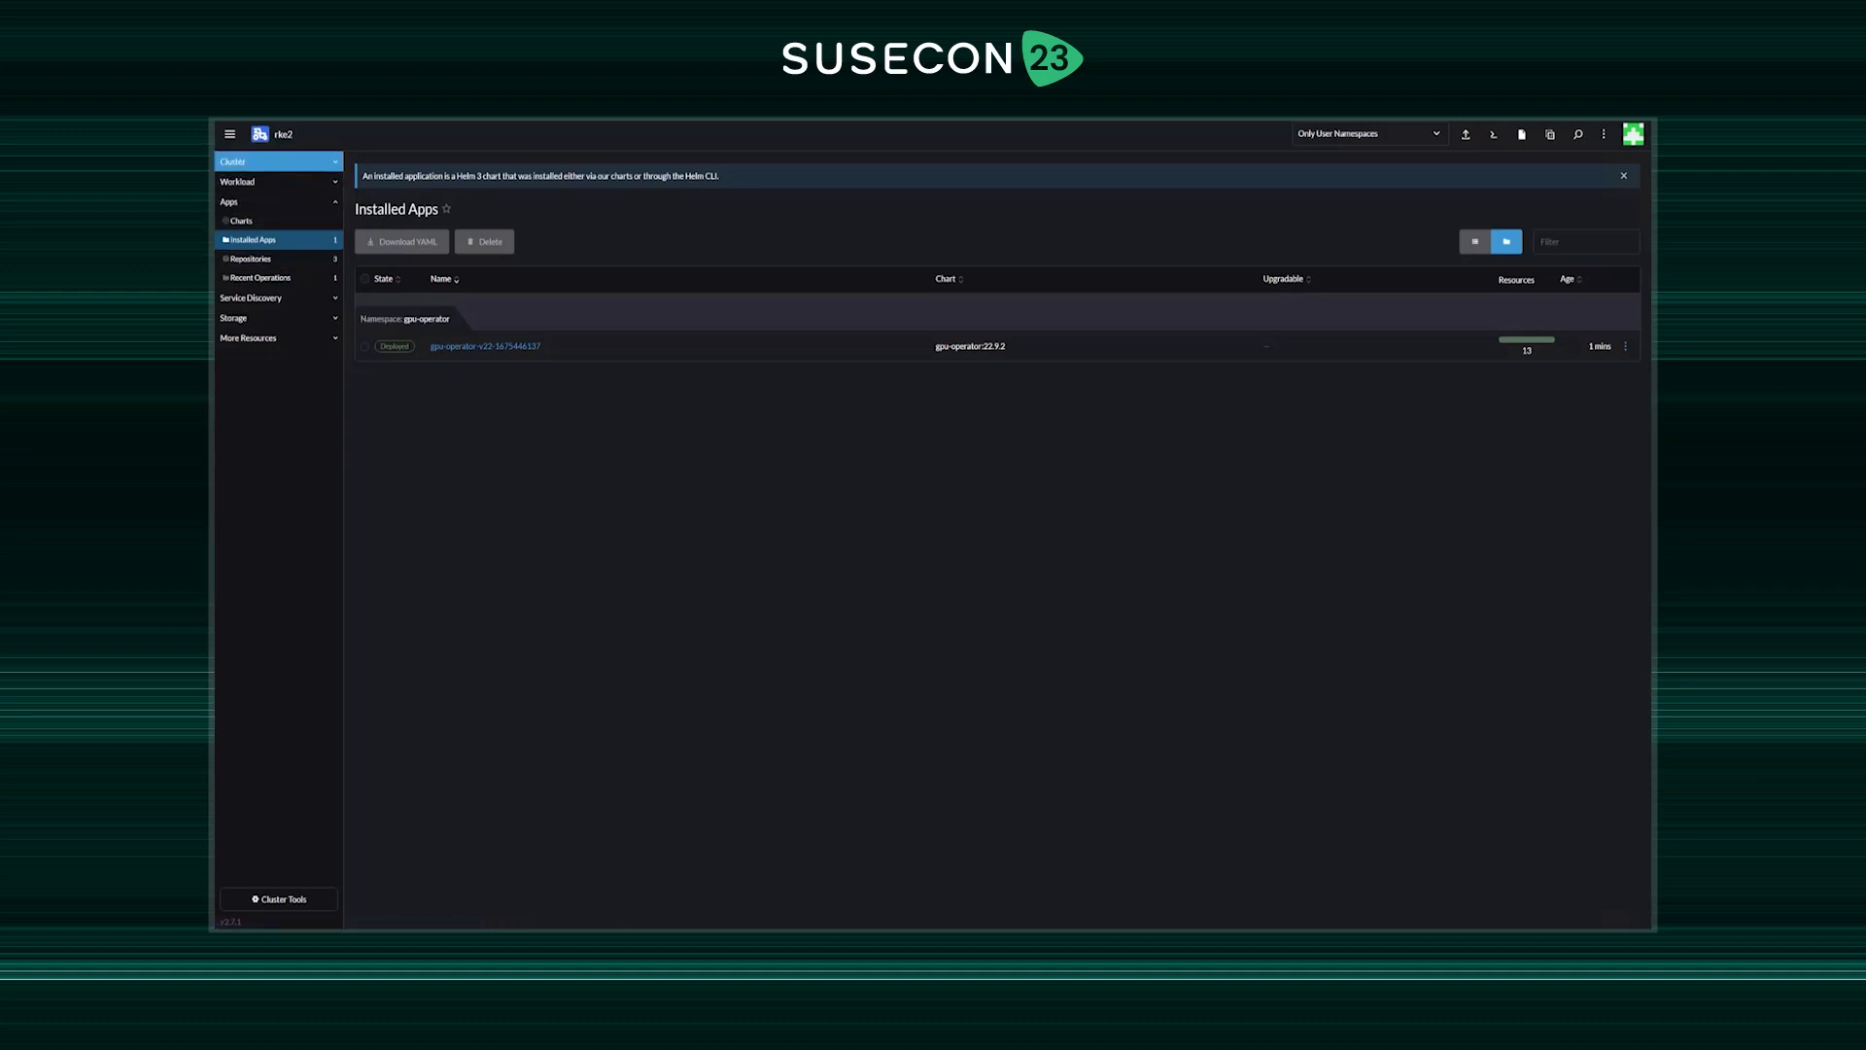
click(253, 161)
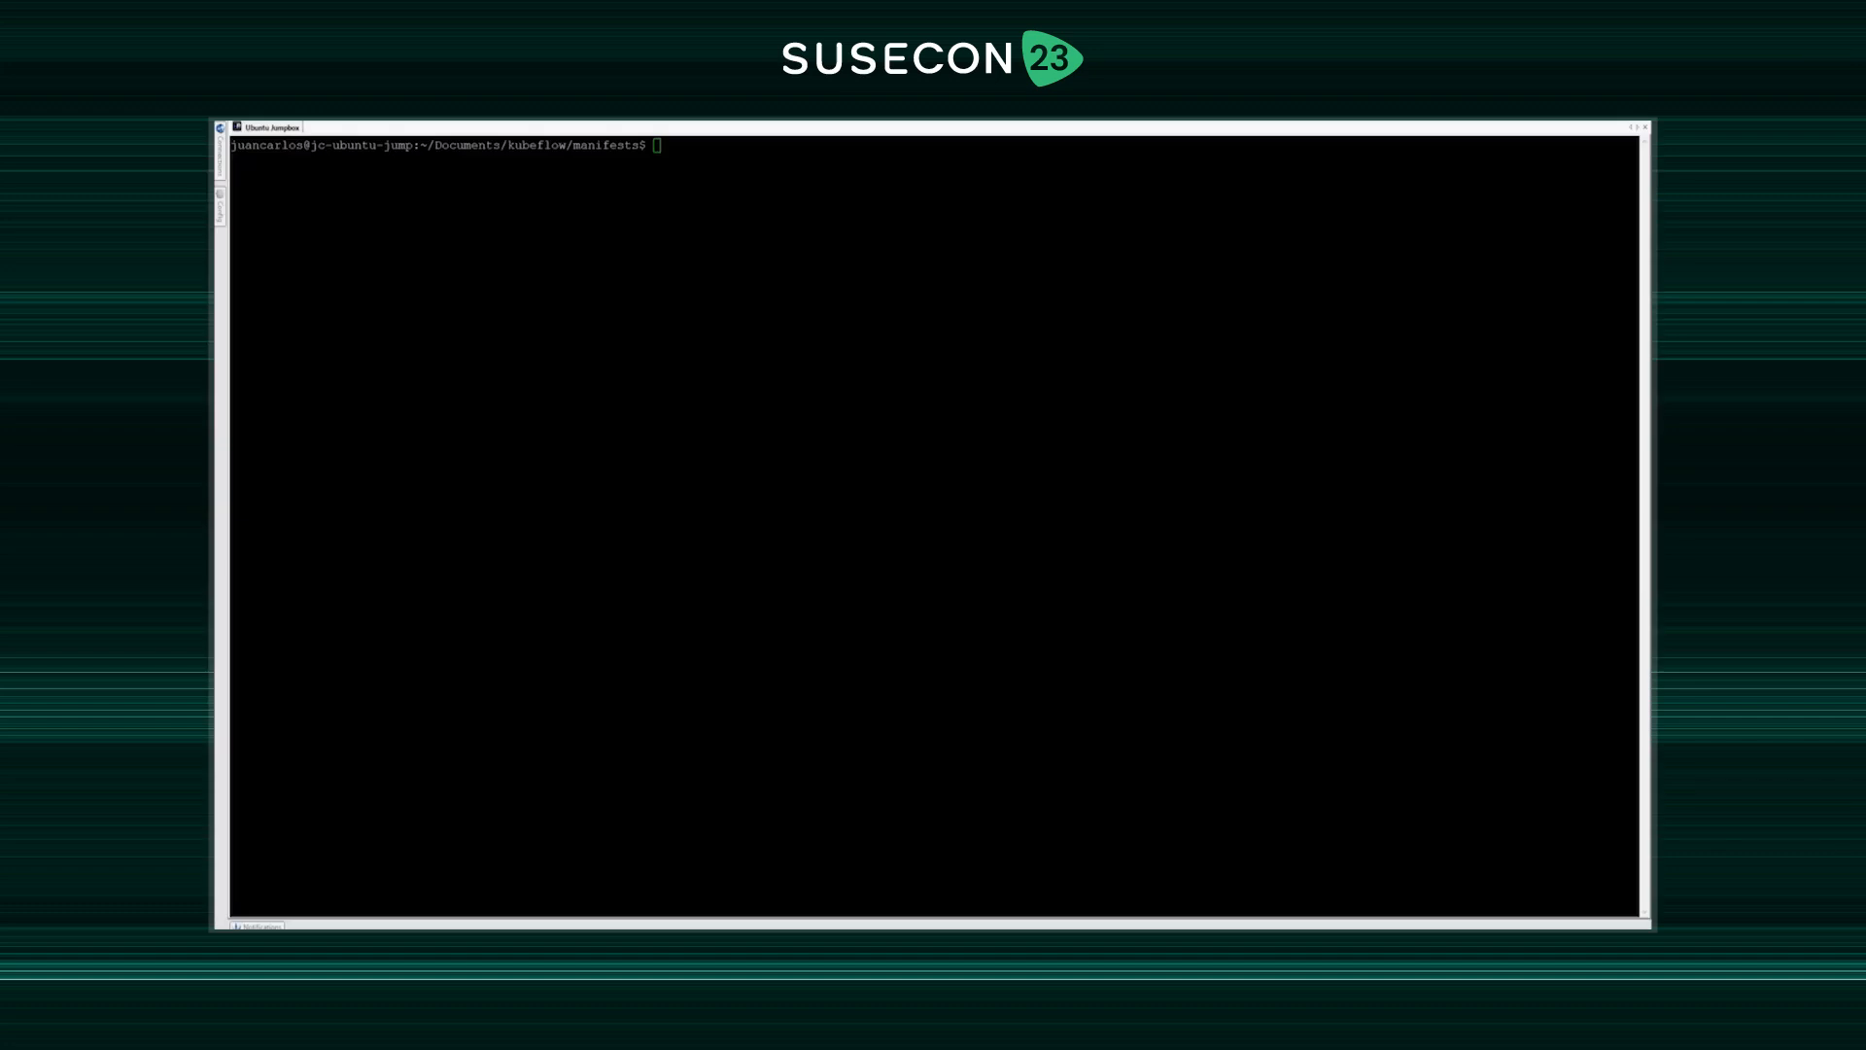
- In the Ubuntu jumpbox terminal, deploy Kubeflow by applying the kustomize build of example in a loop retrying every 10 seconds, and clear the screen
text(while ! kustomize build example | kubectl apply -f -; do echo "Retrying to apply resources"; sleep 10; done)
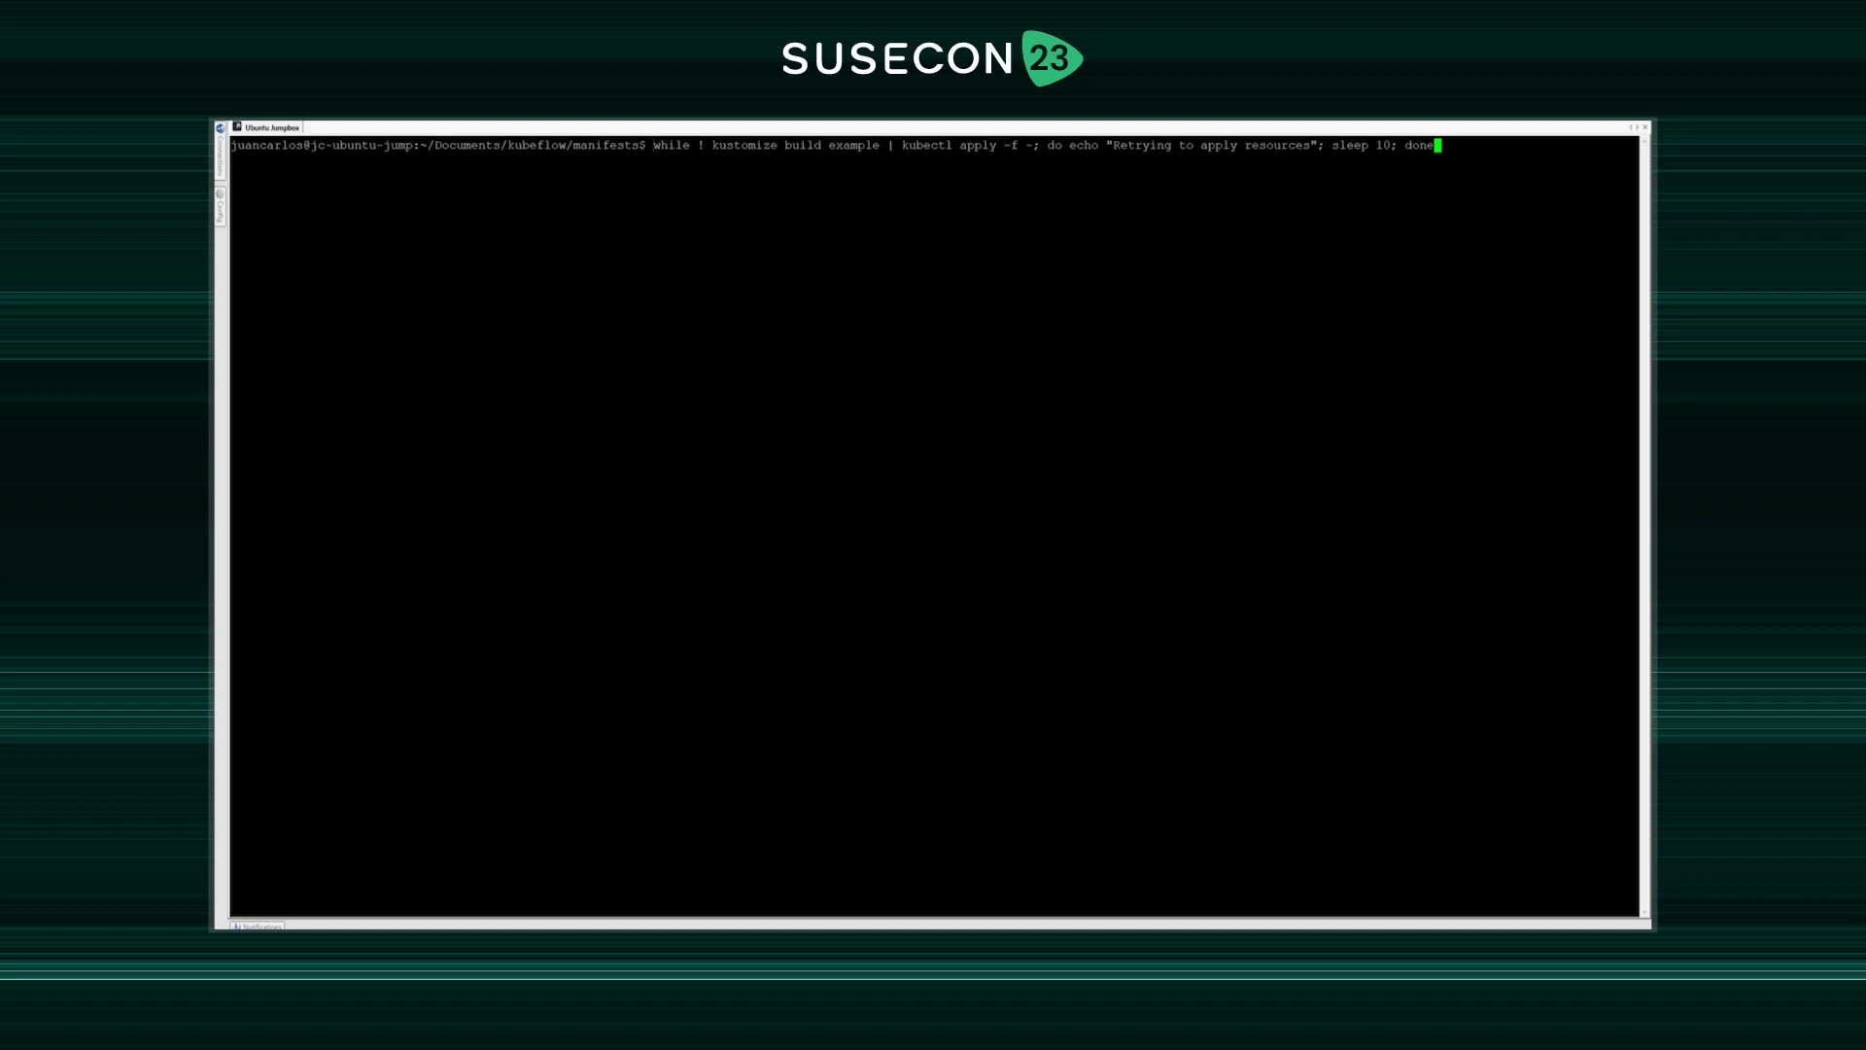
key(Return)
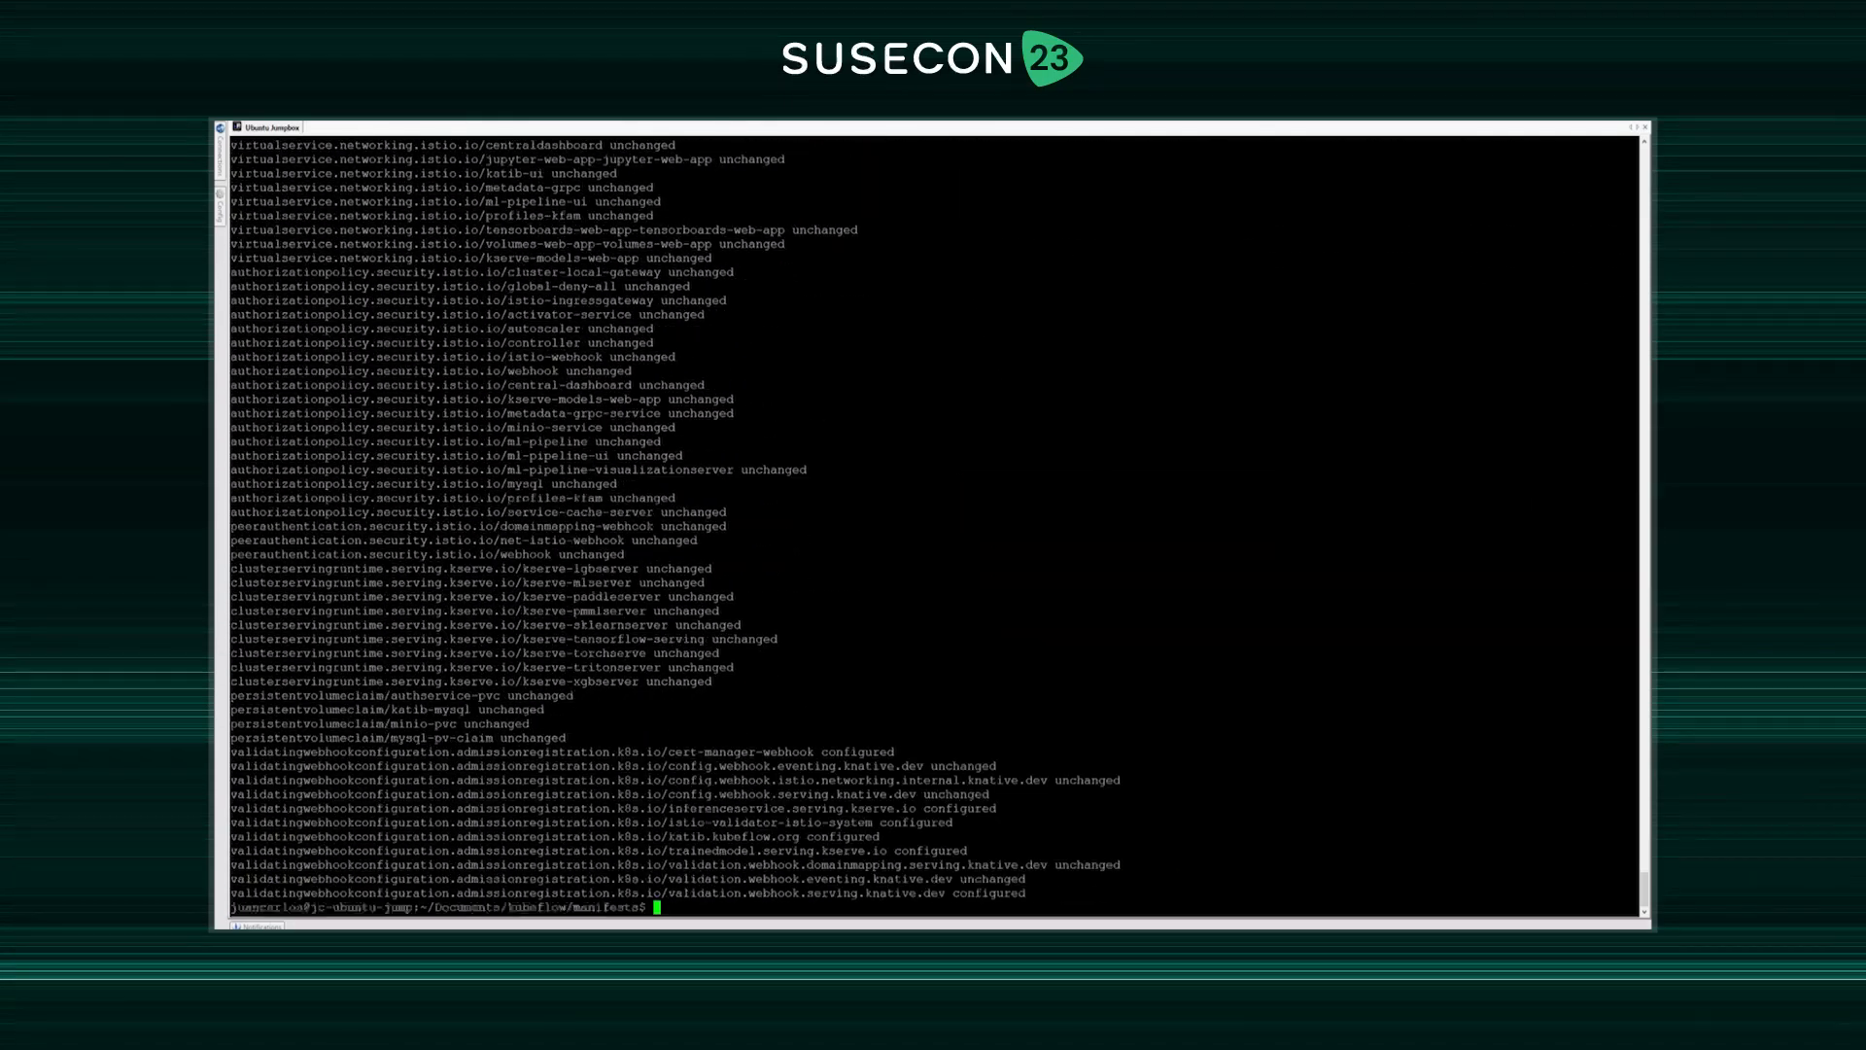
text(clear)
key(Return)
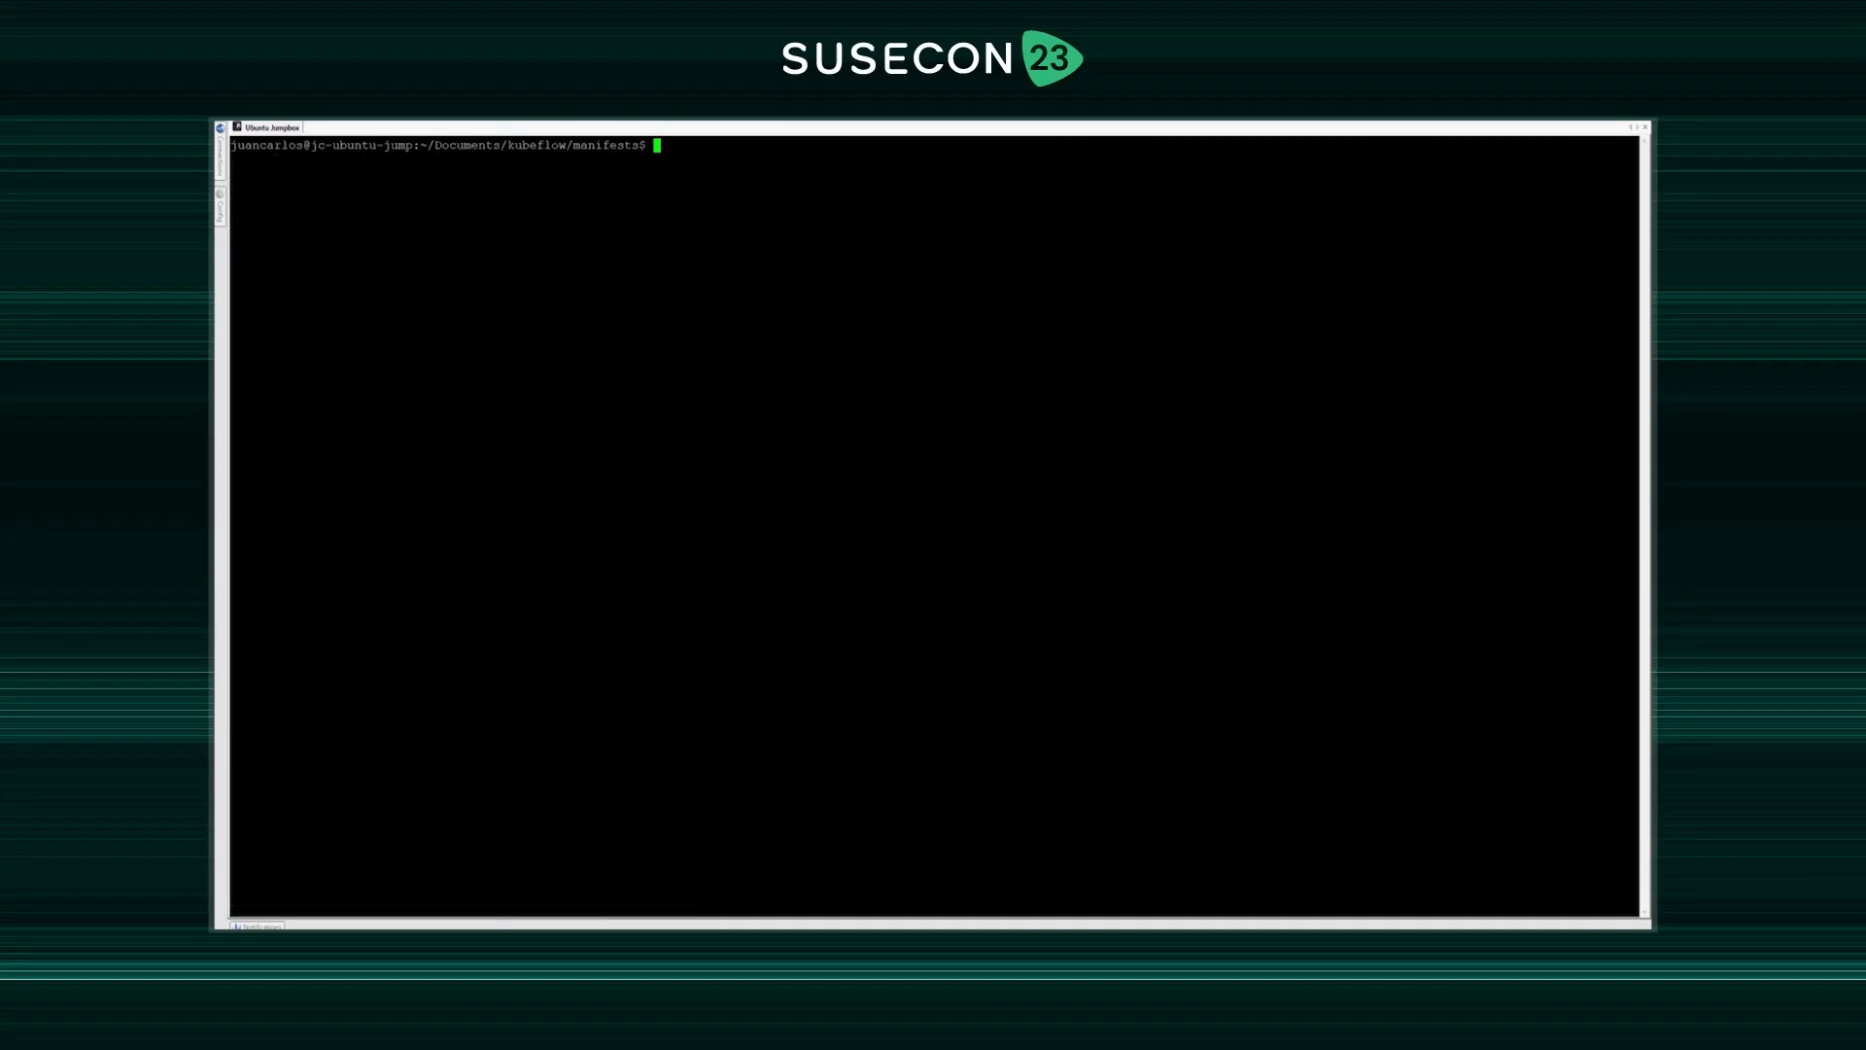
- List the pods and all resources in the kubeflow namespace and review their status
text(kubectl get pods -n kubeflow)
key(Return)
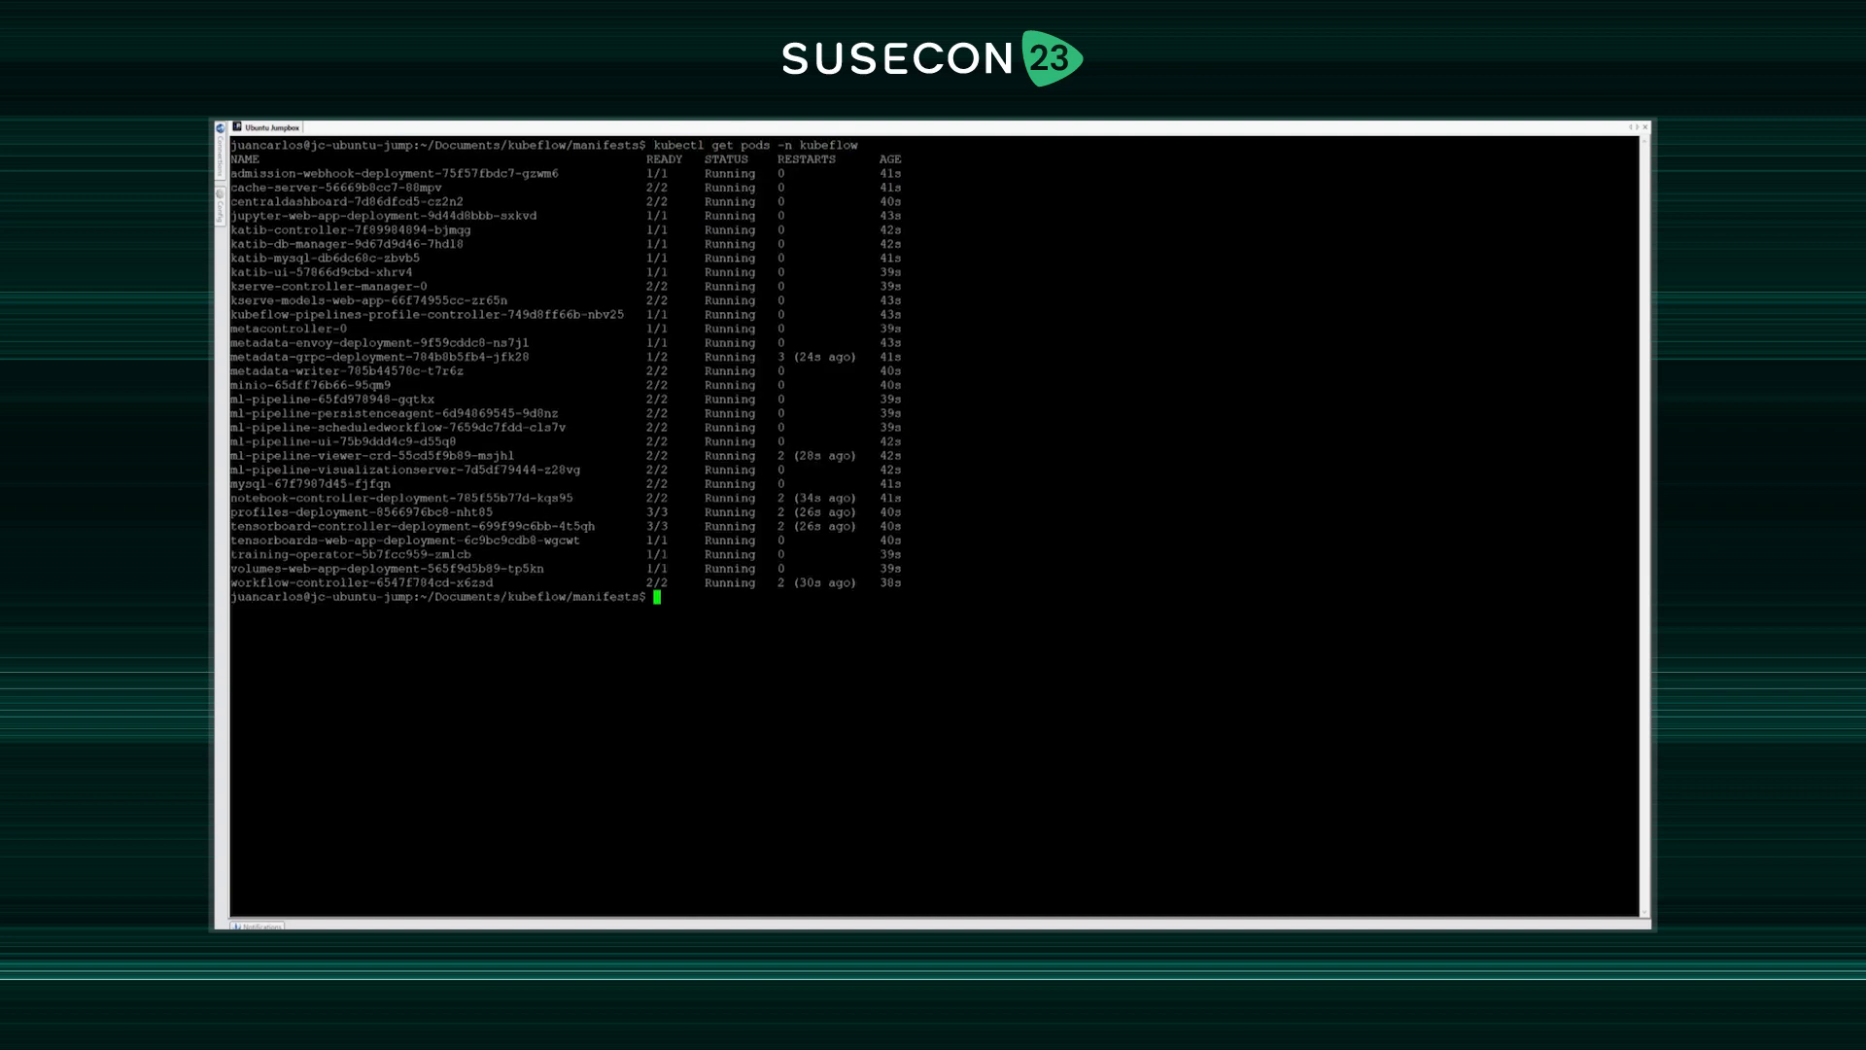
text(clear)
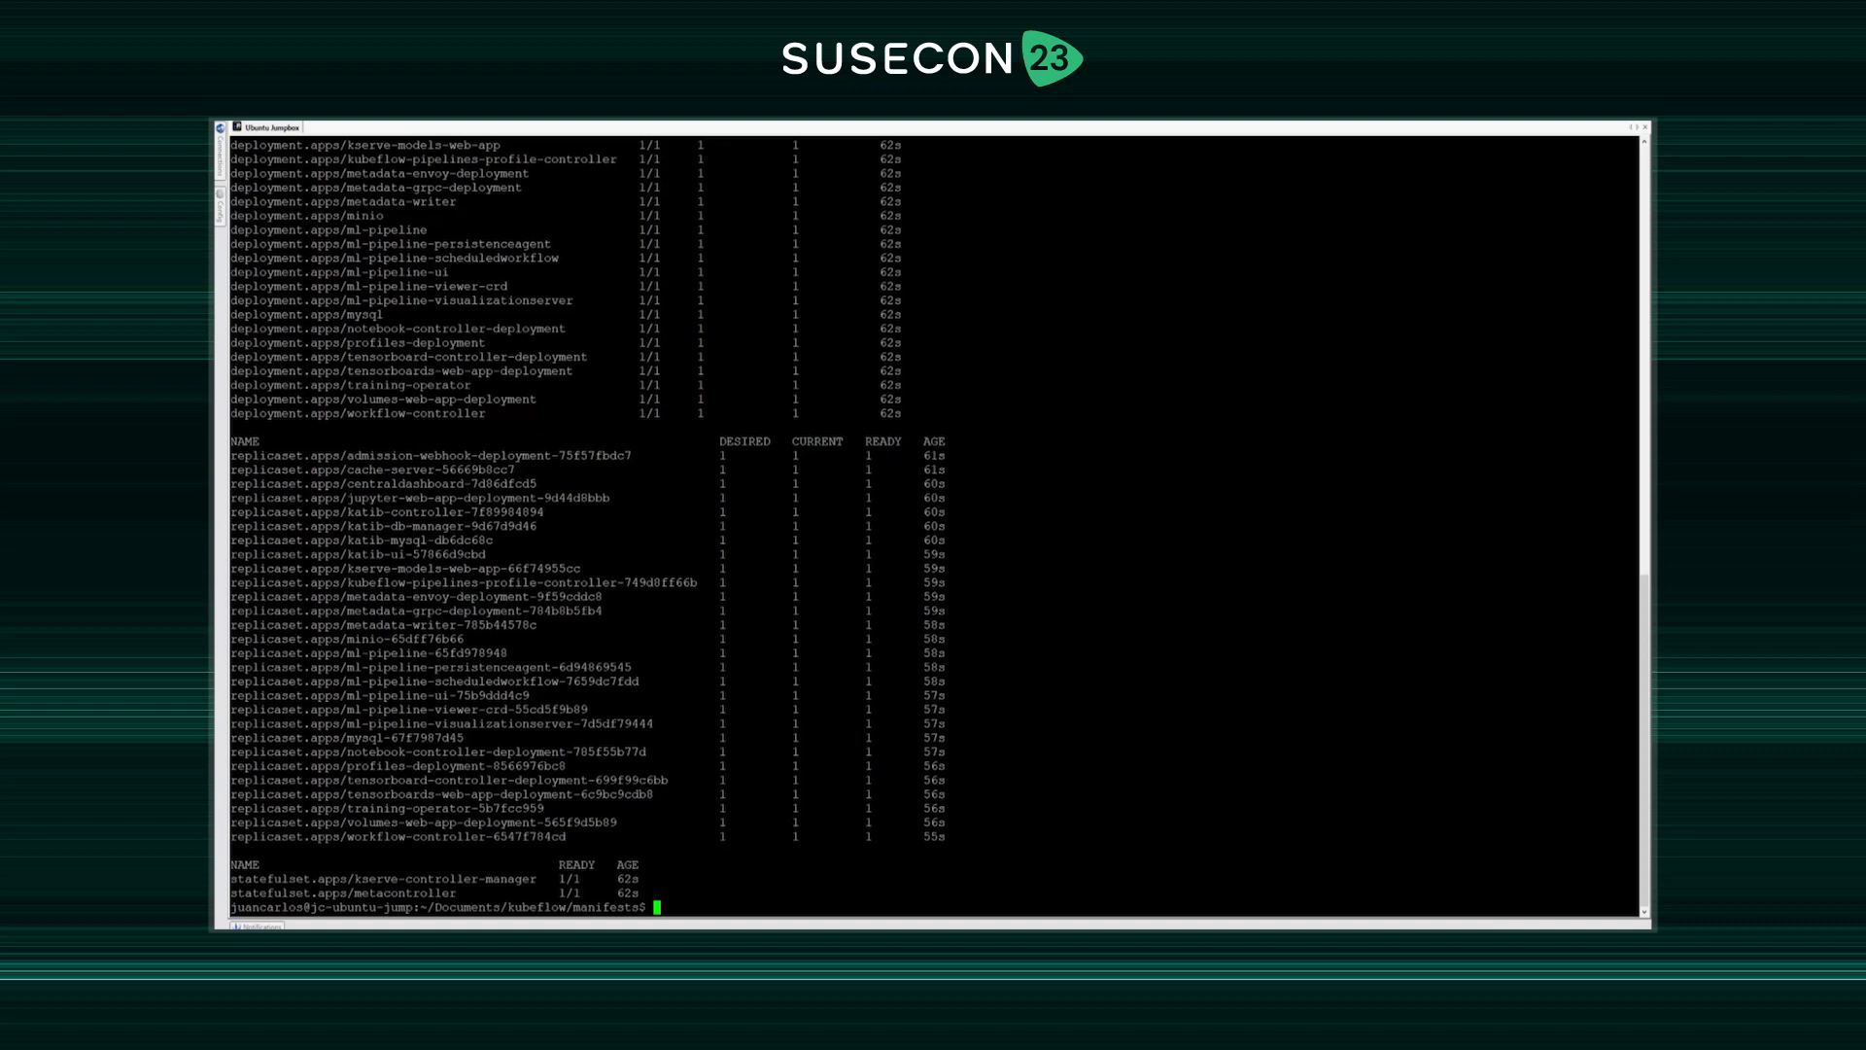
scroll(933, 525, up, 9)
scroll(933, 525, up, 15)
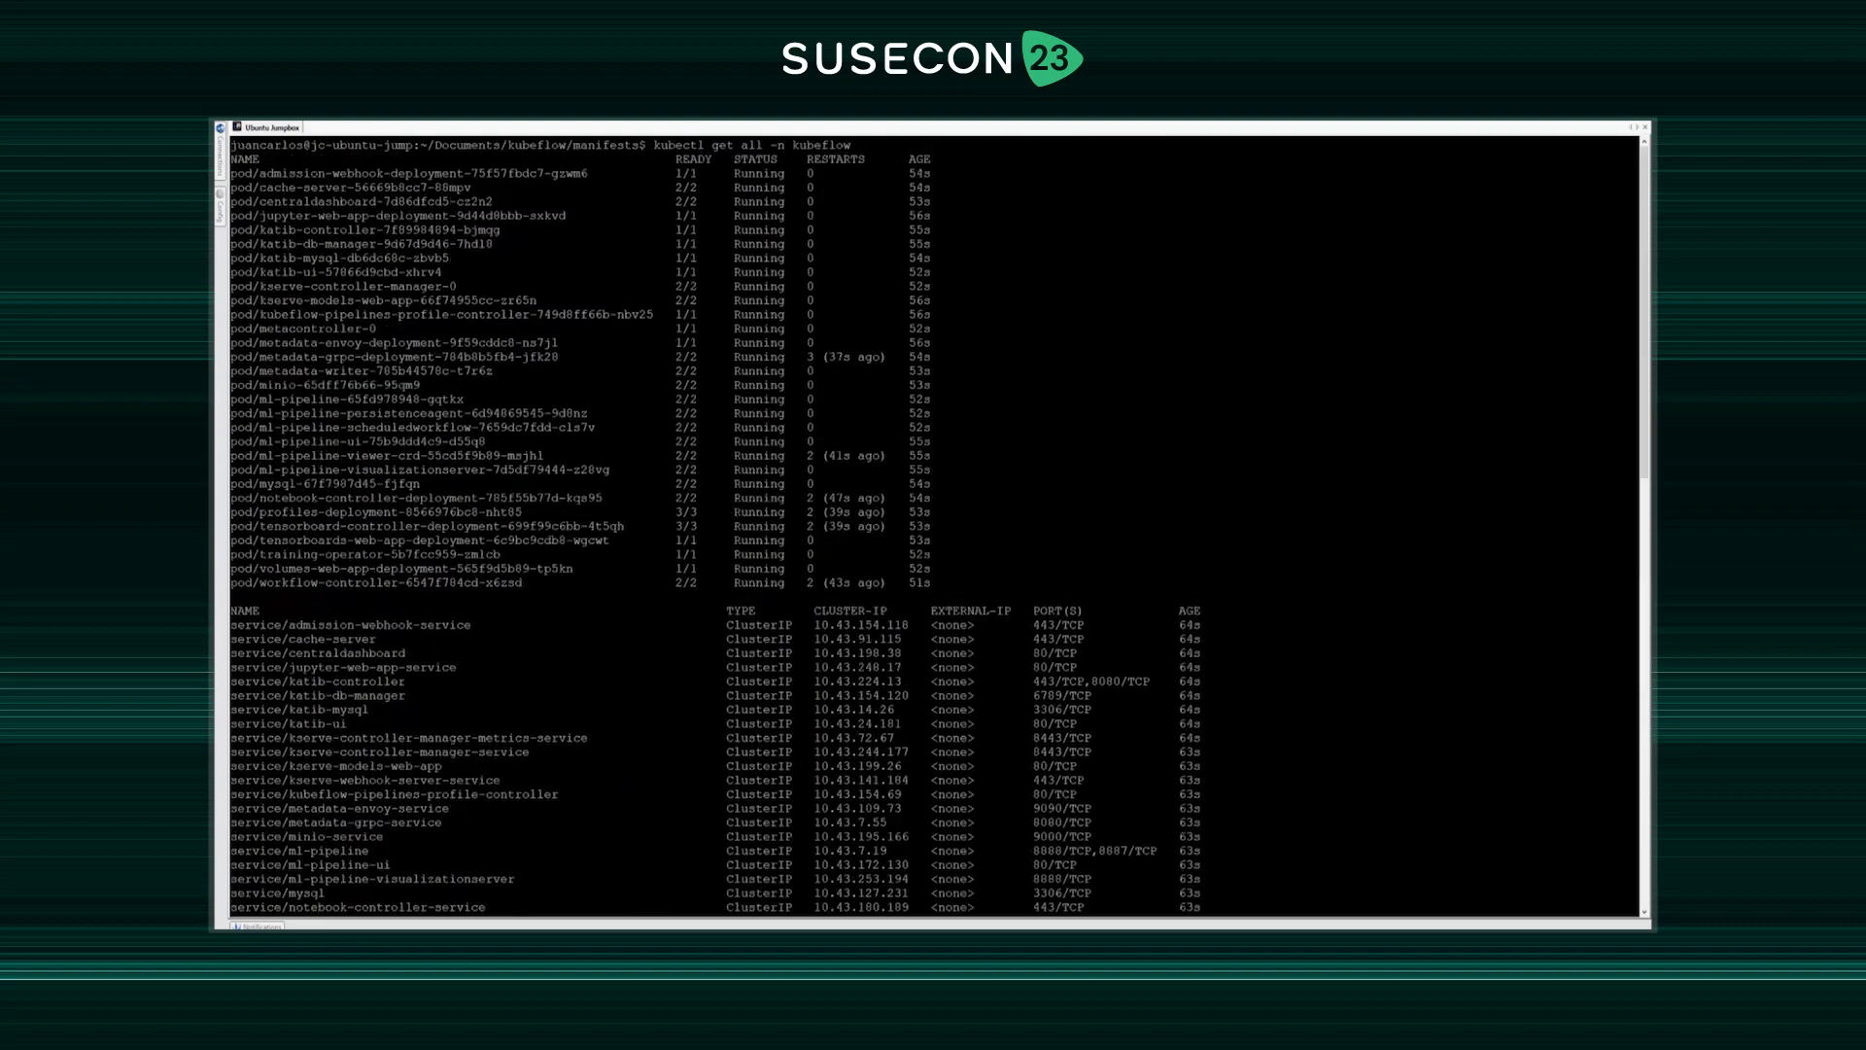
scroll(934, 525, down, 20)
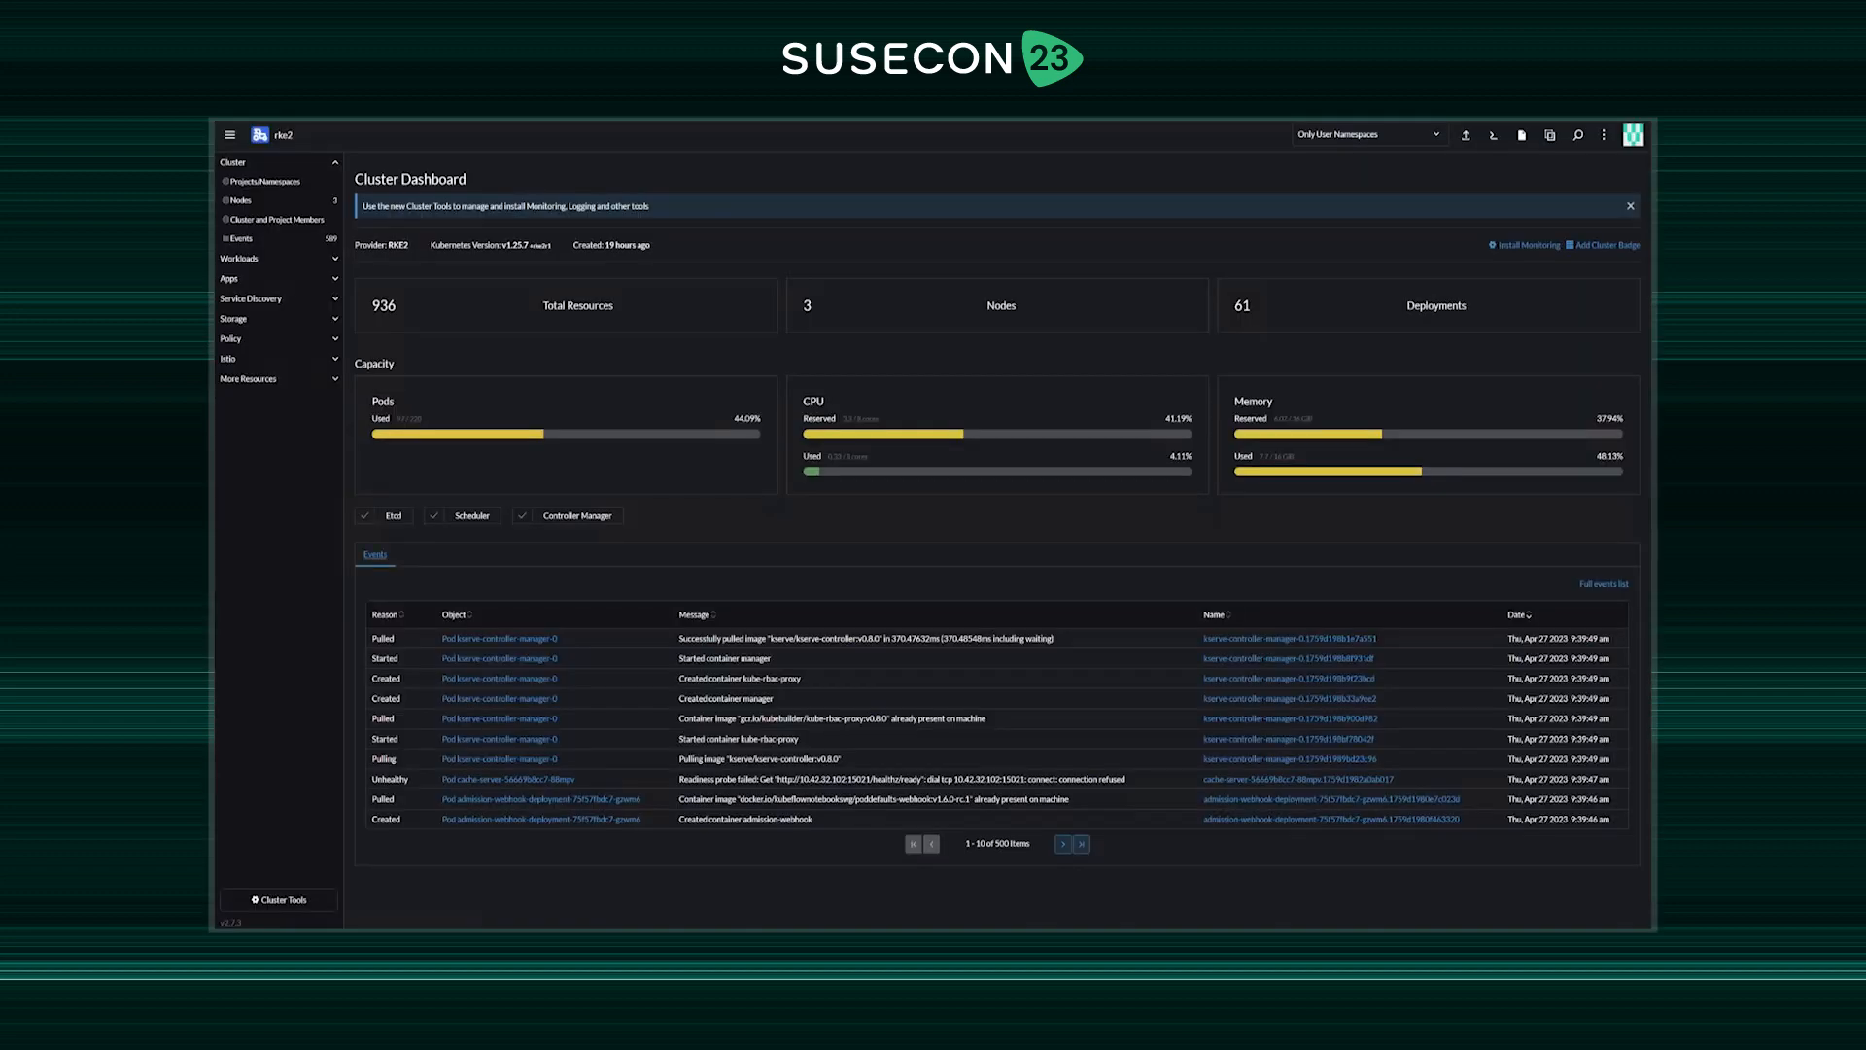
- In Rancher, search the rke2 cluster's app charts for 'metal' and open the MetalLB chart
click(229, 278)
click(241, 222)
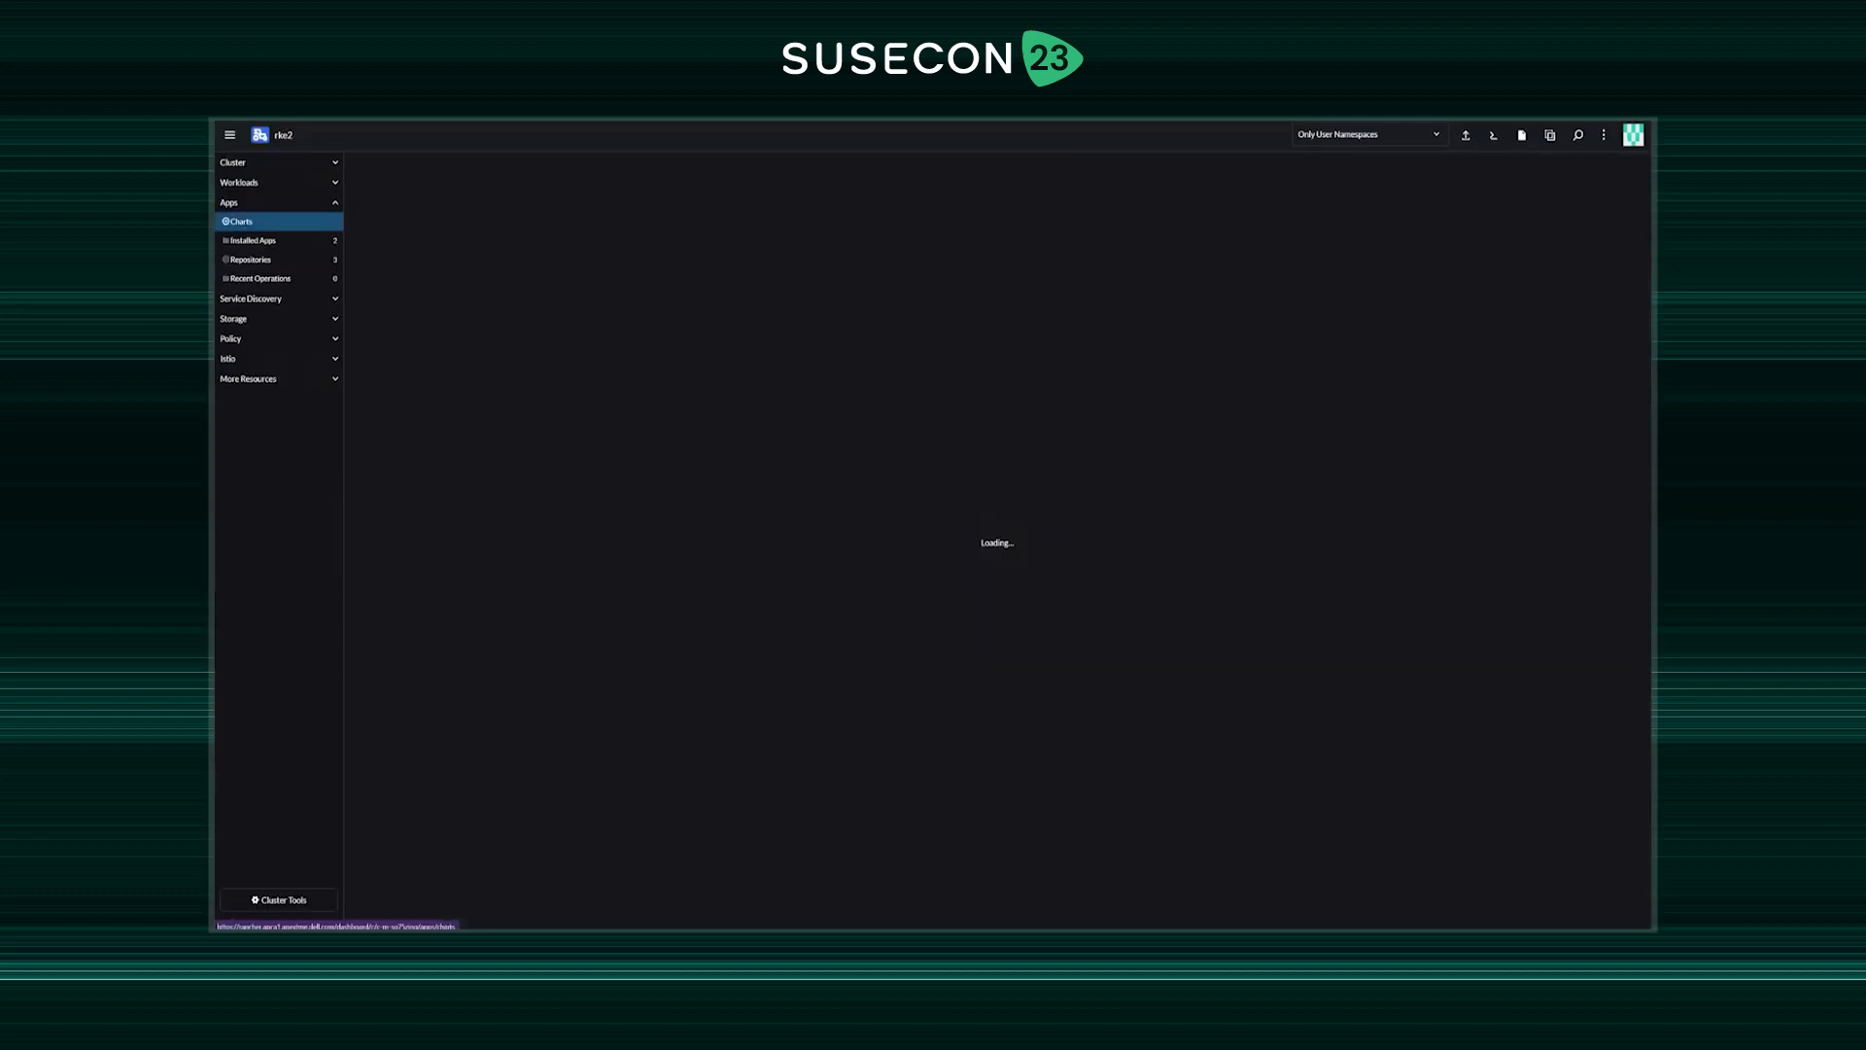
click(1430, 457)
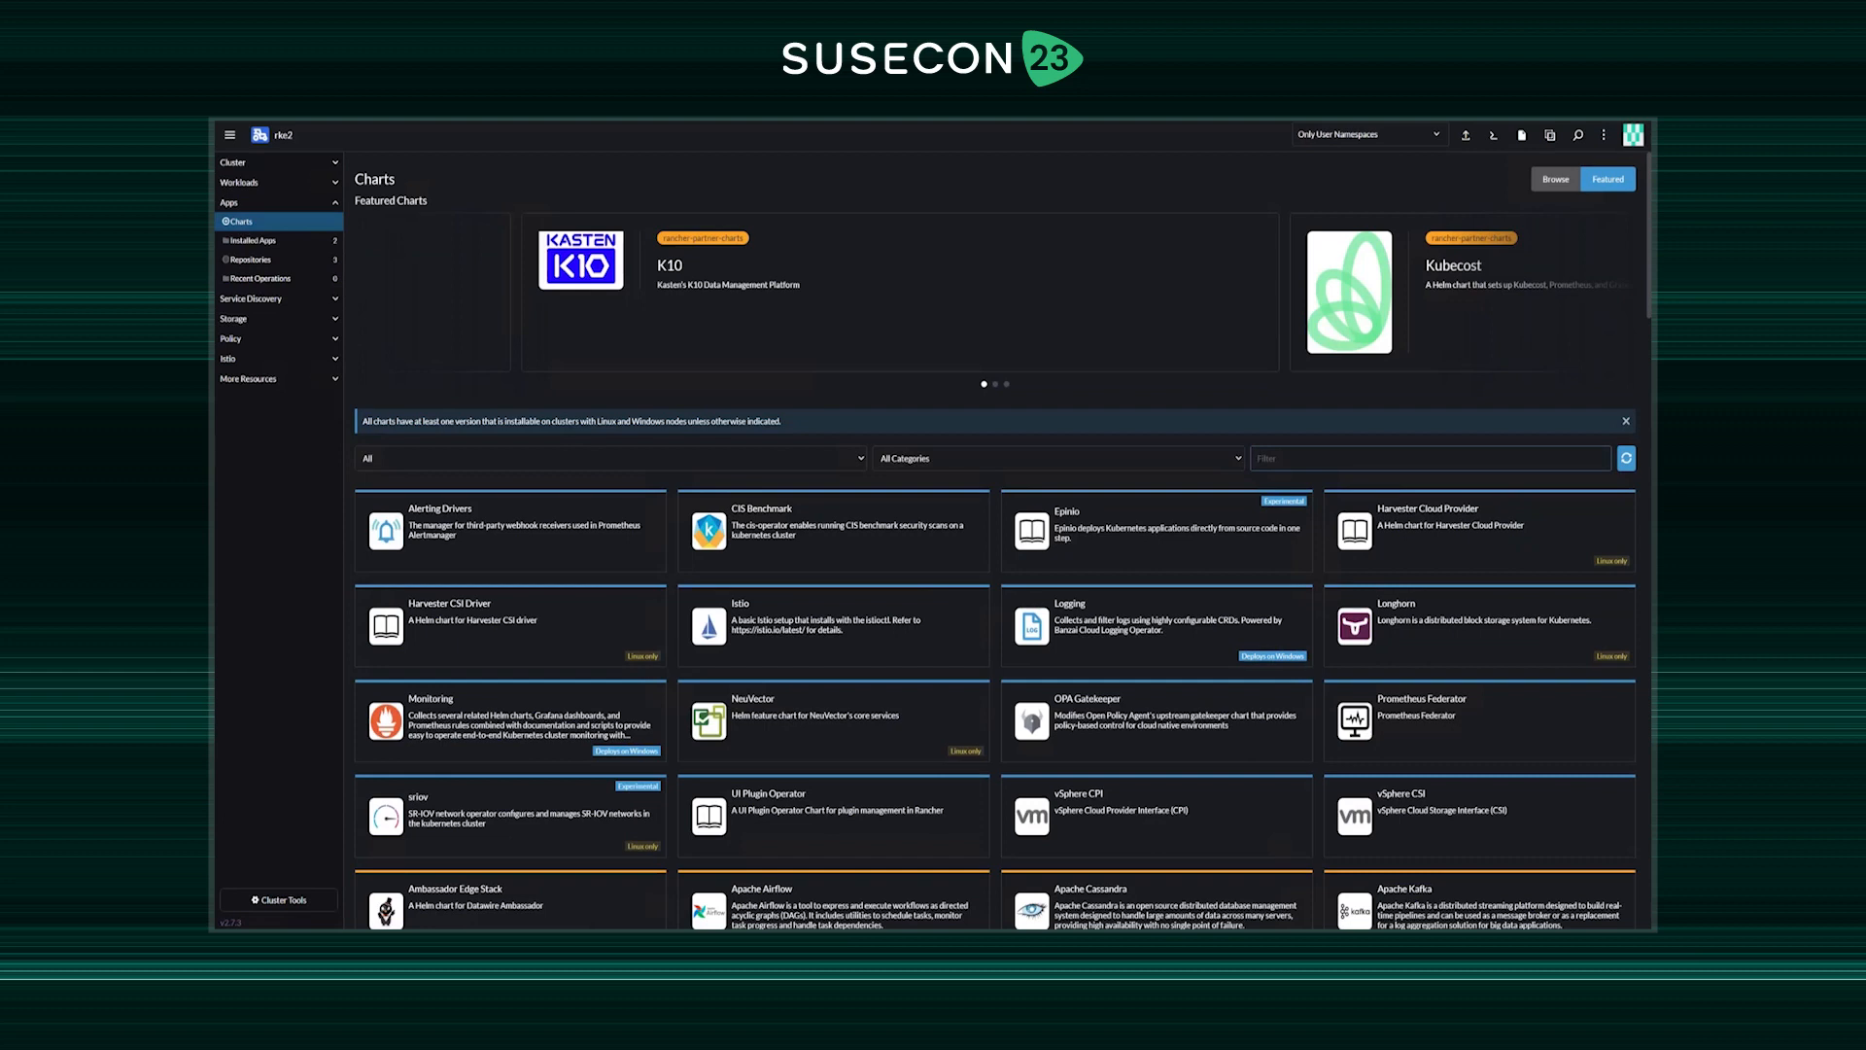
text(metal)
click(511, 316)
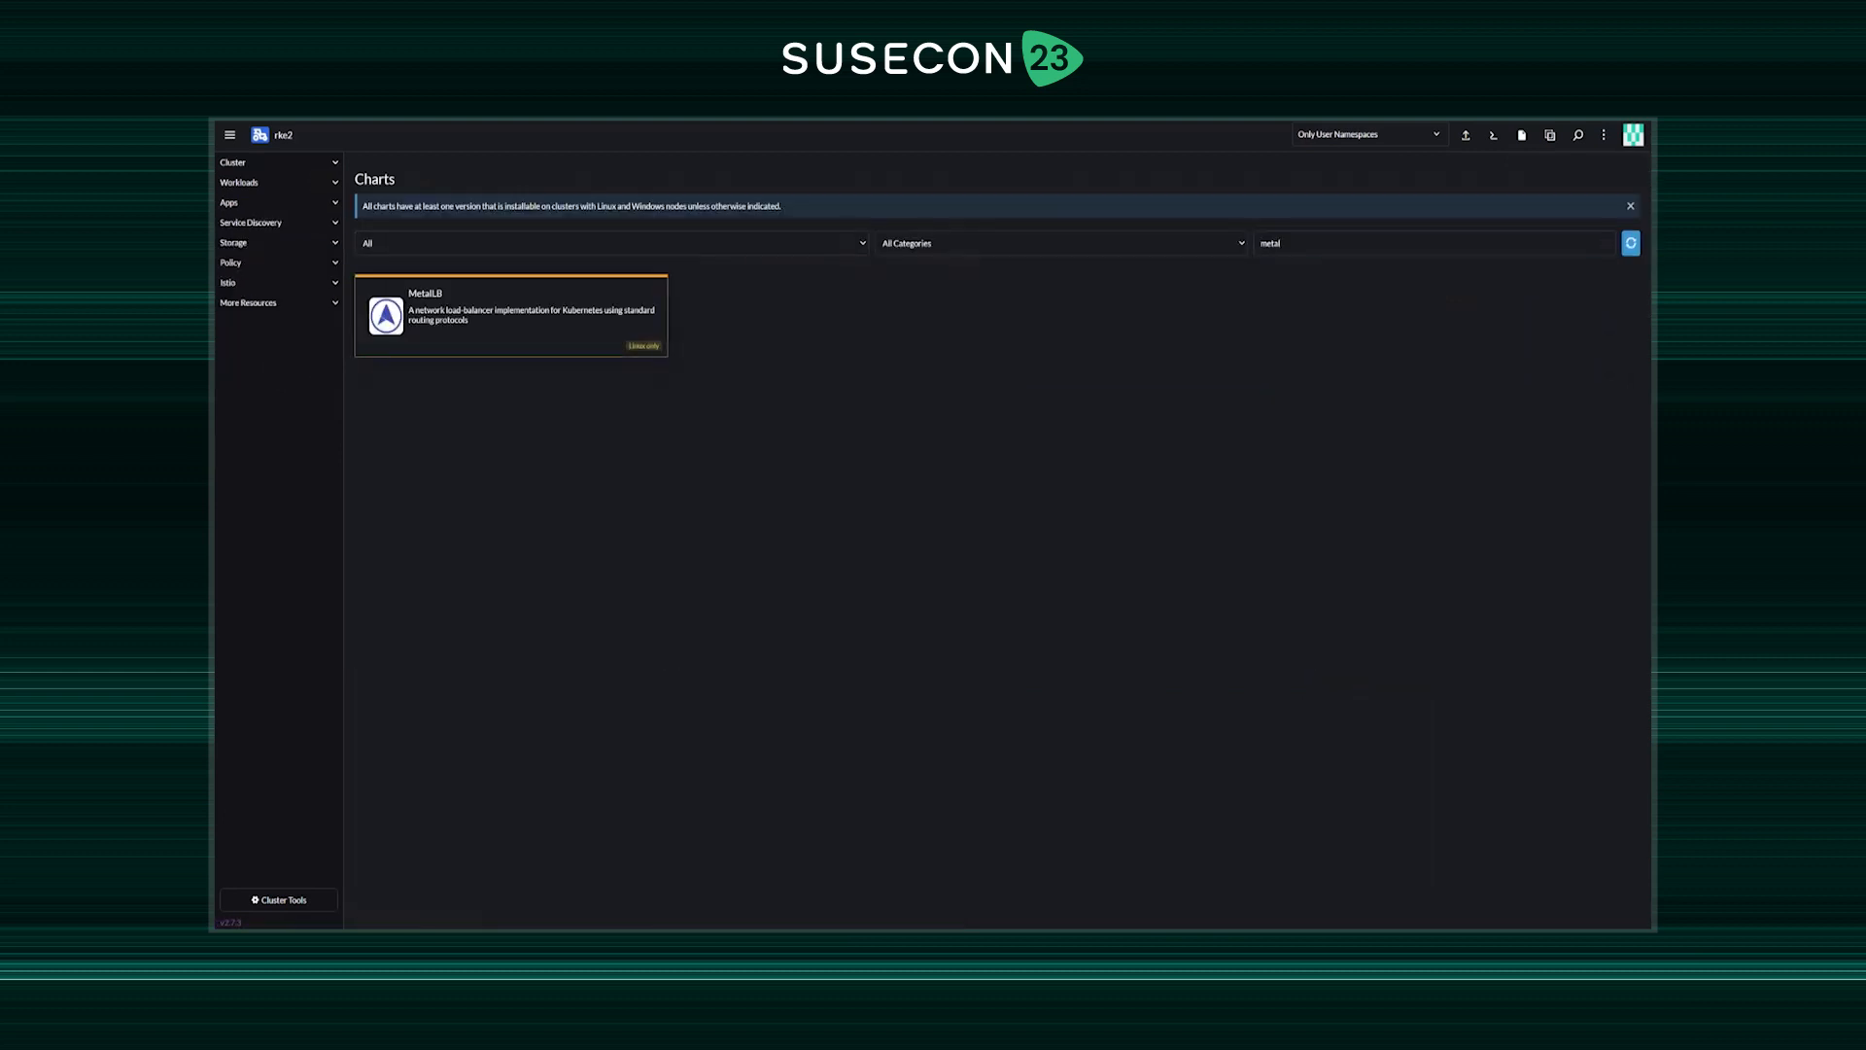
- Install the MetalLB chart with no project and its default values
click(1613, 216)
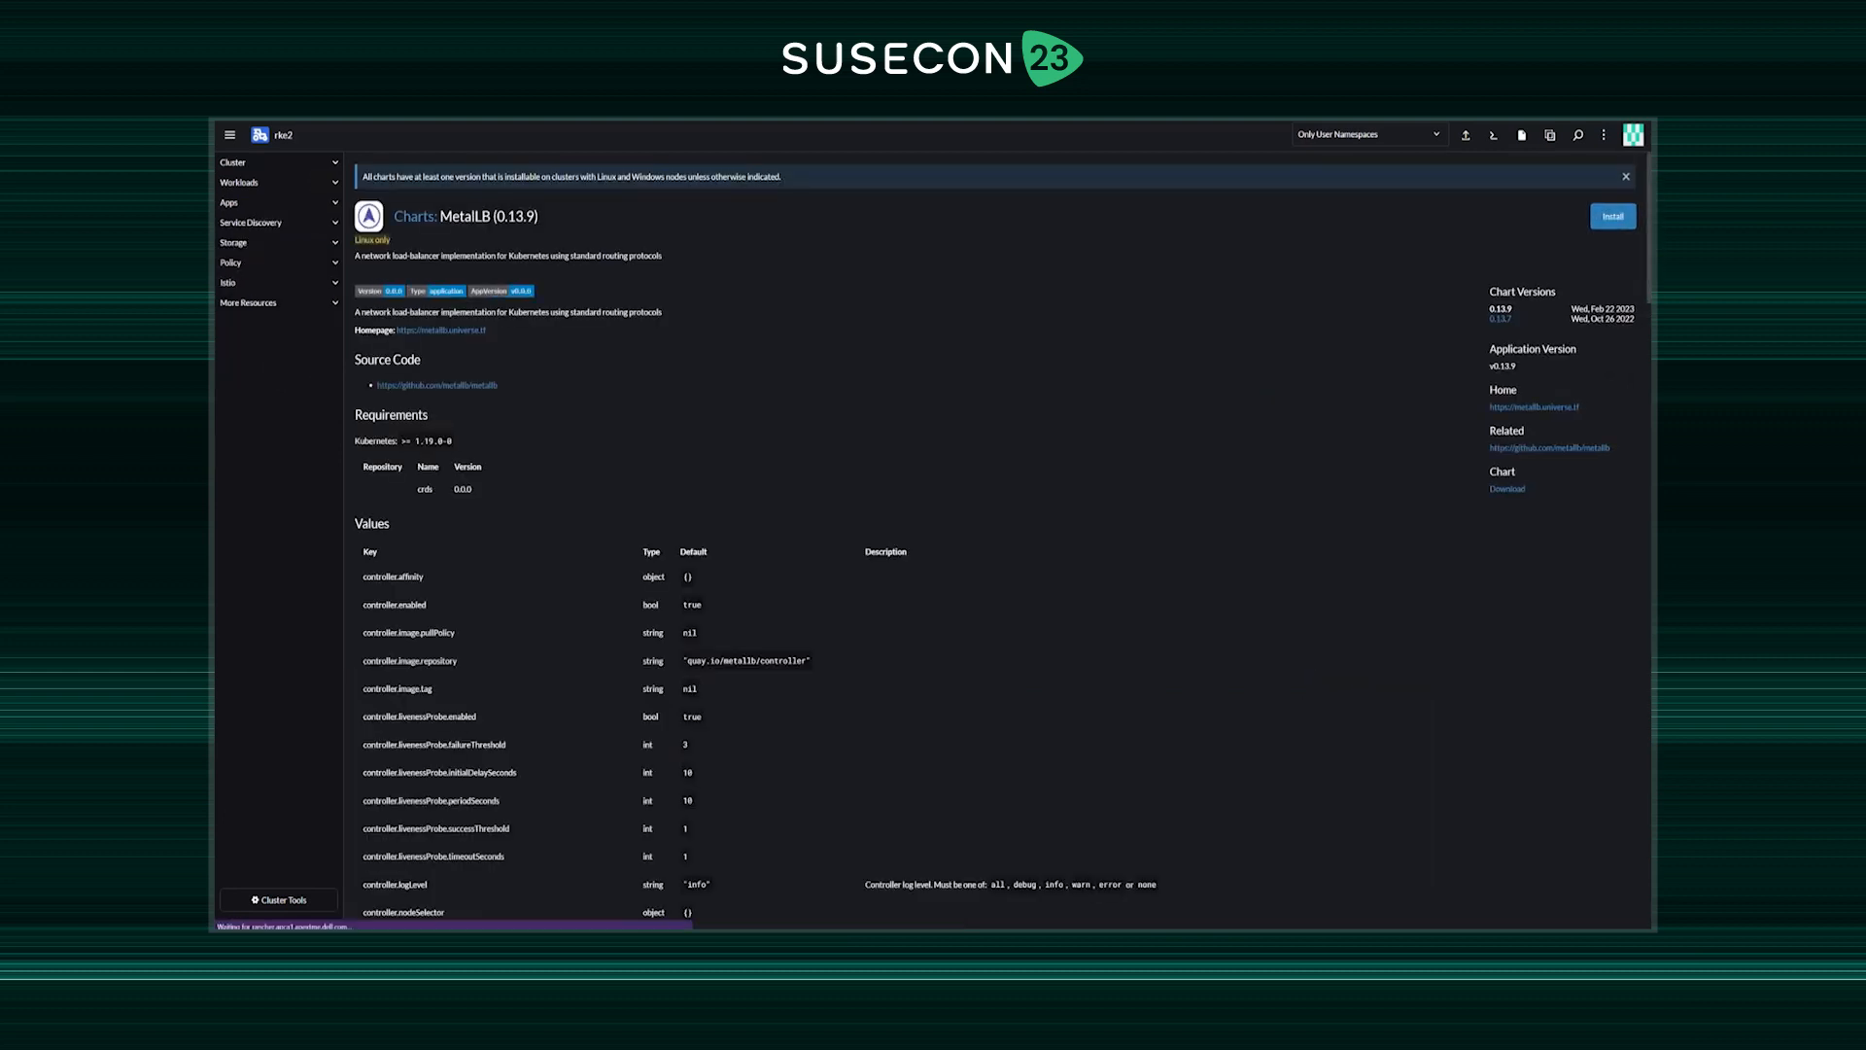
click(1619, 915)
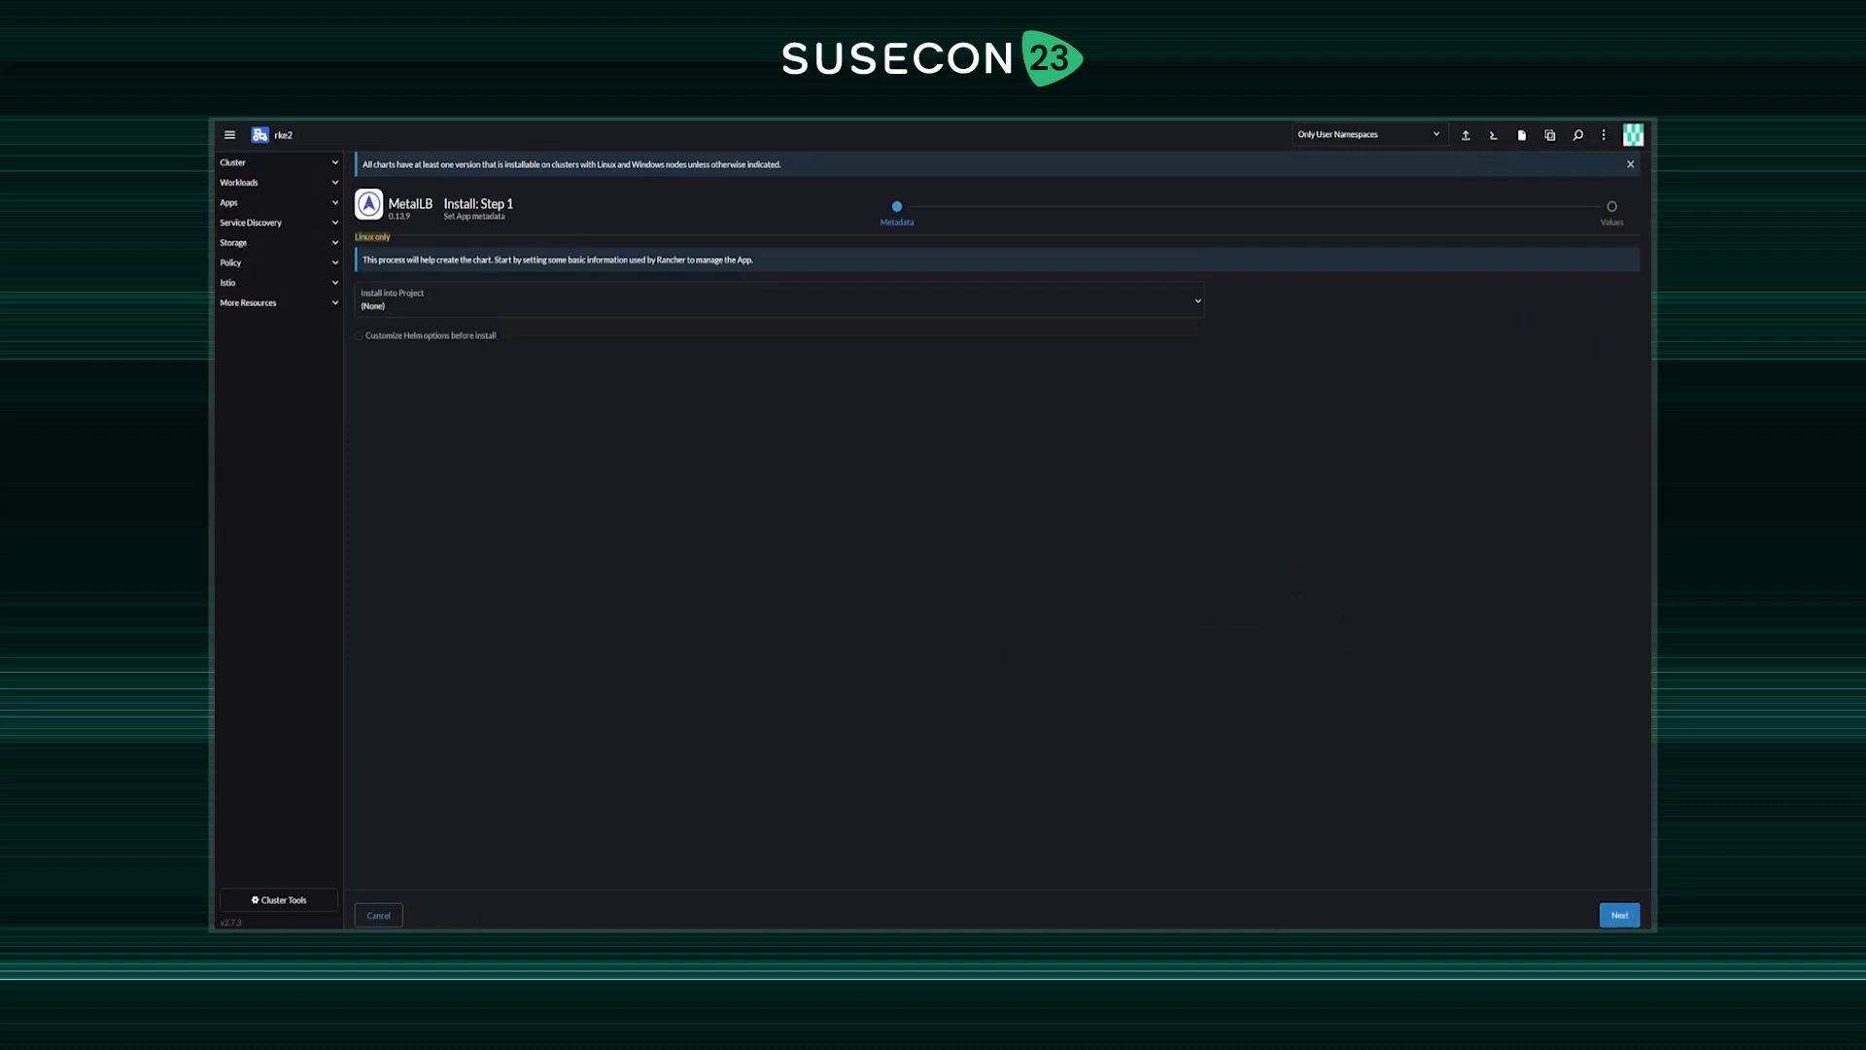
scroll(1002, 541, down, 10)
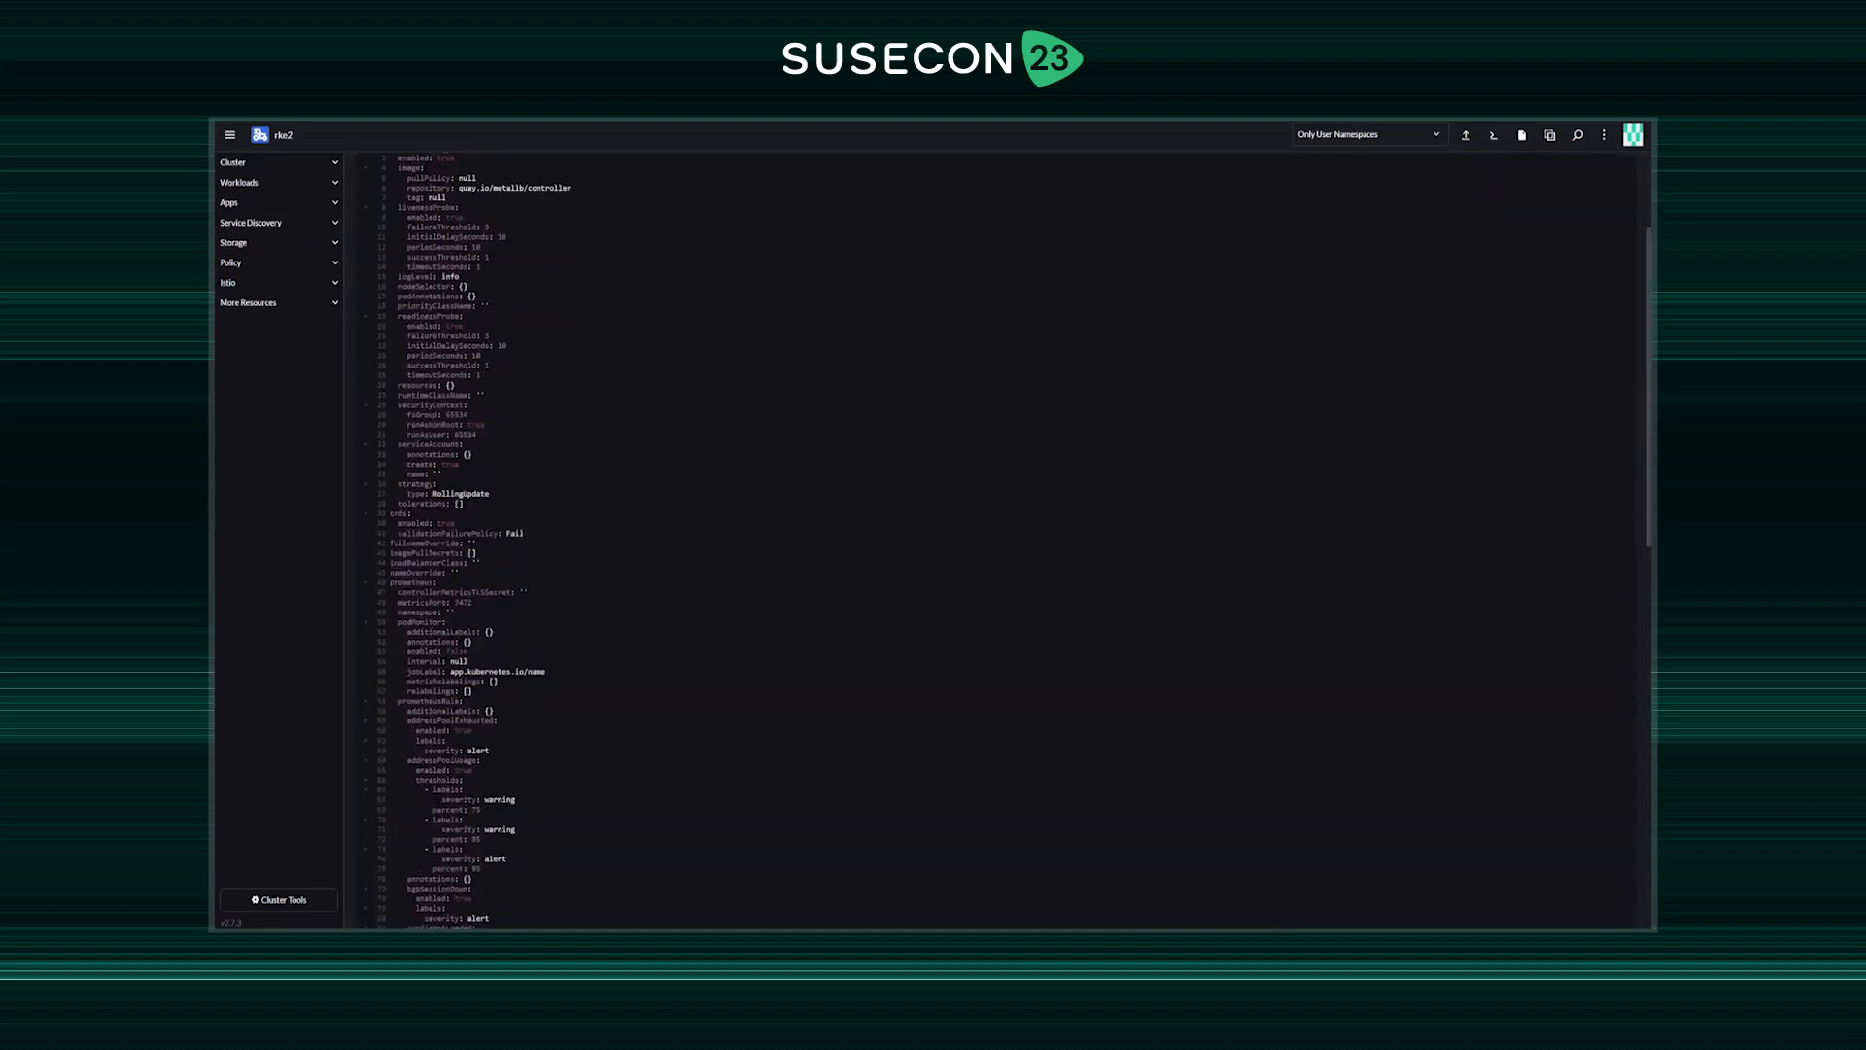
scroll(1001, 541, down, 5)
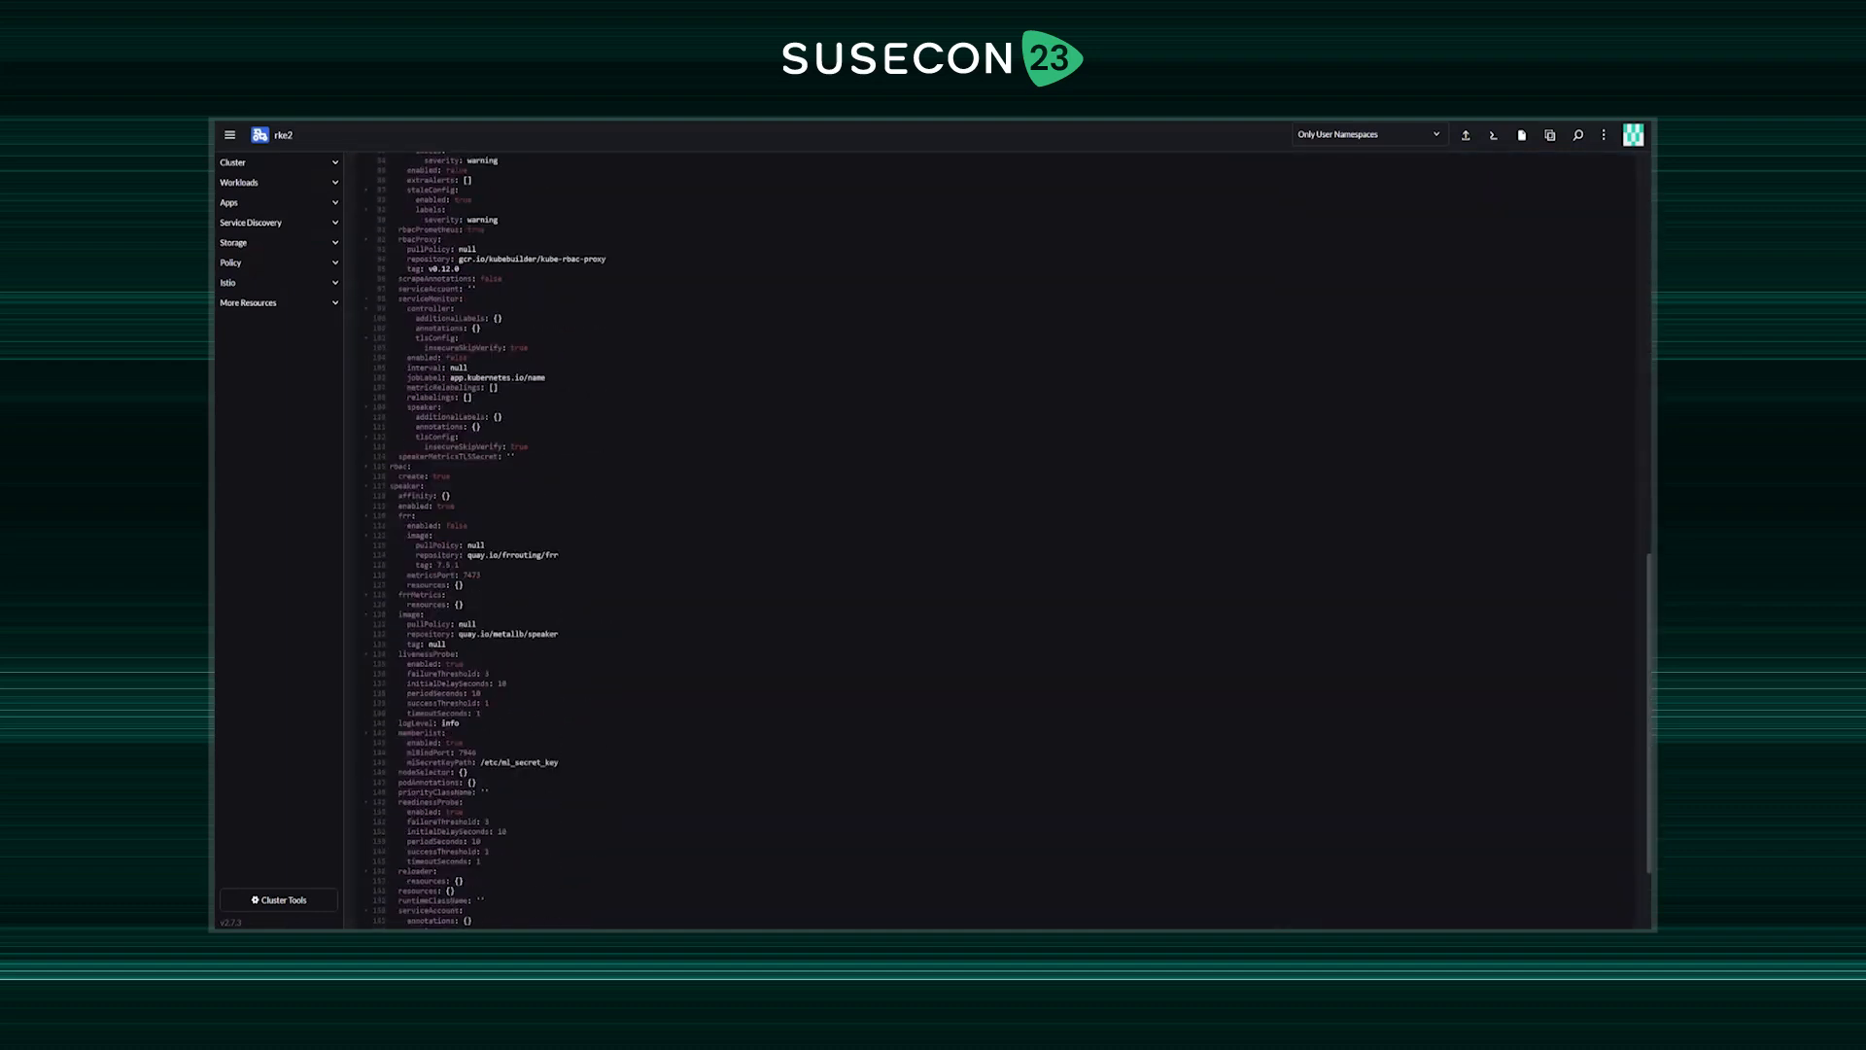
click(1612, 914)
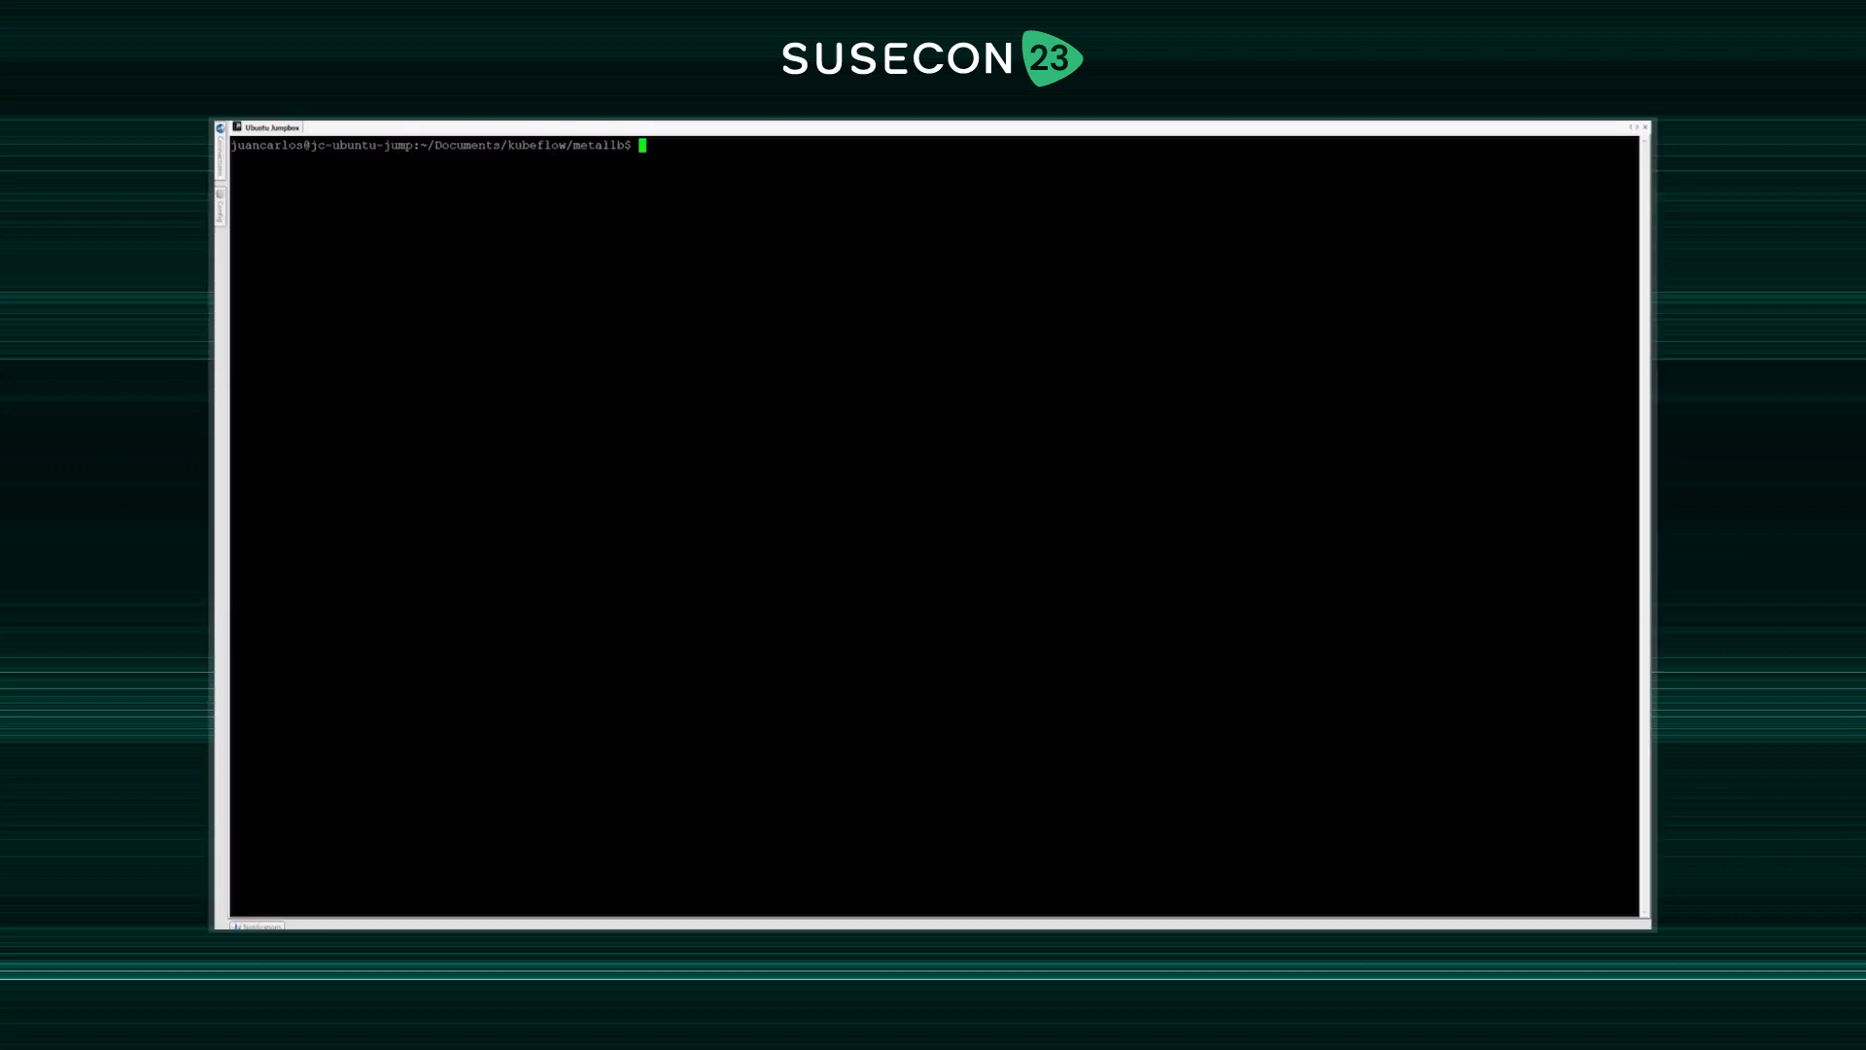
- In the jumpbox terminal, review the address pool and L2 advertisement definitions in ipaddresspool.yaml with vi, and quit the editor
text(vim ipaddresspool.yaml)
key(Return)
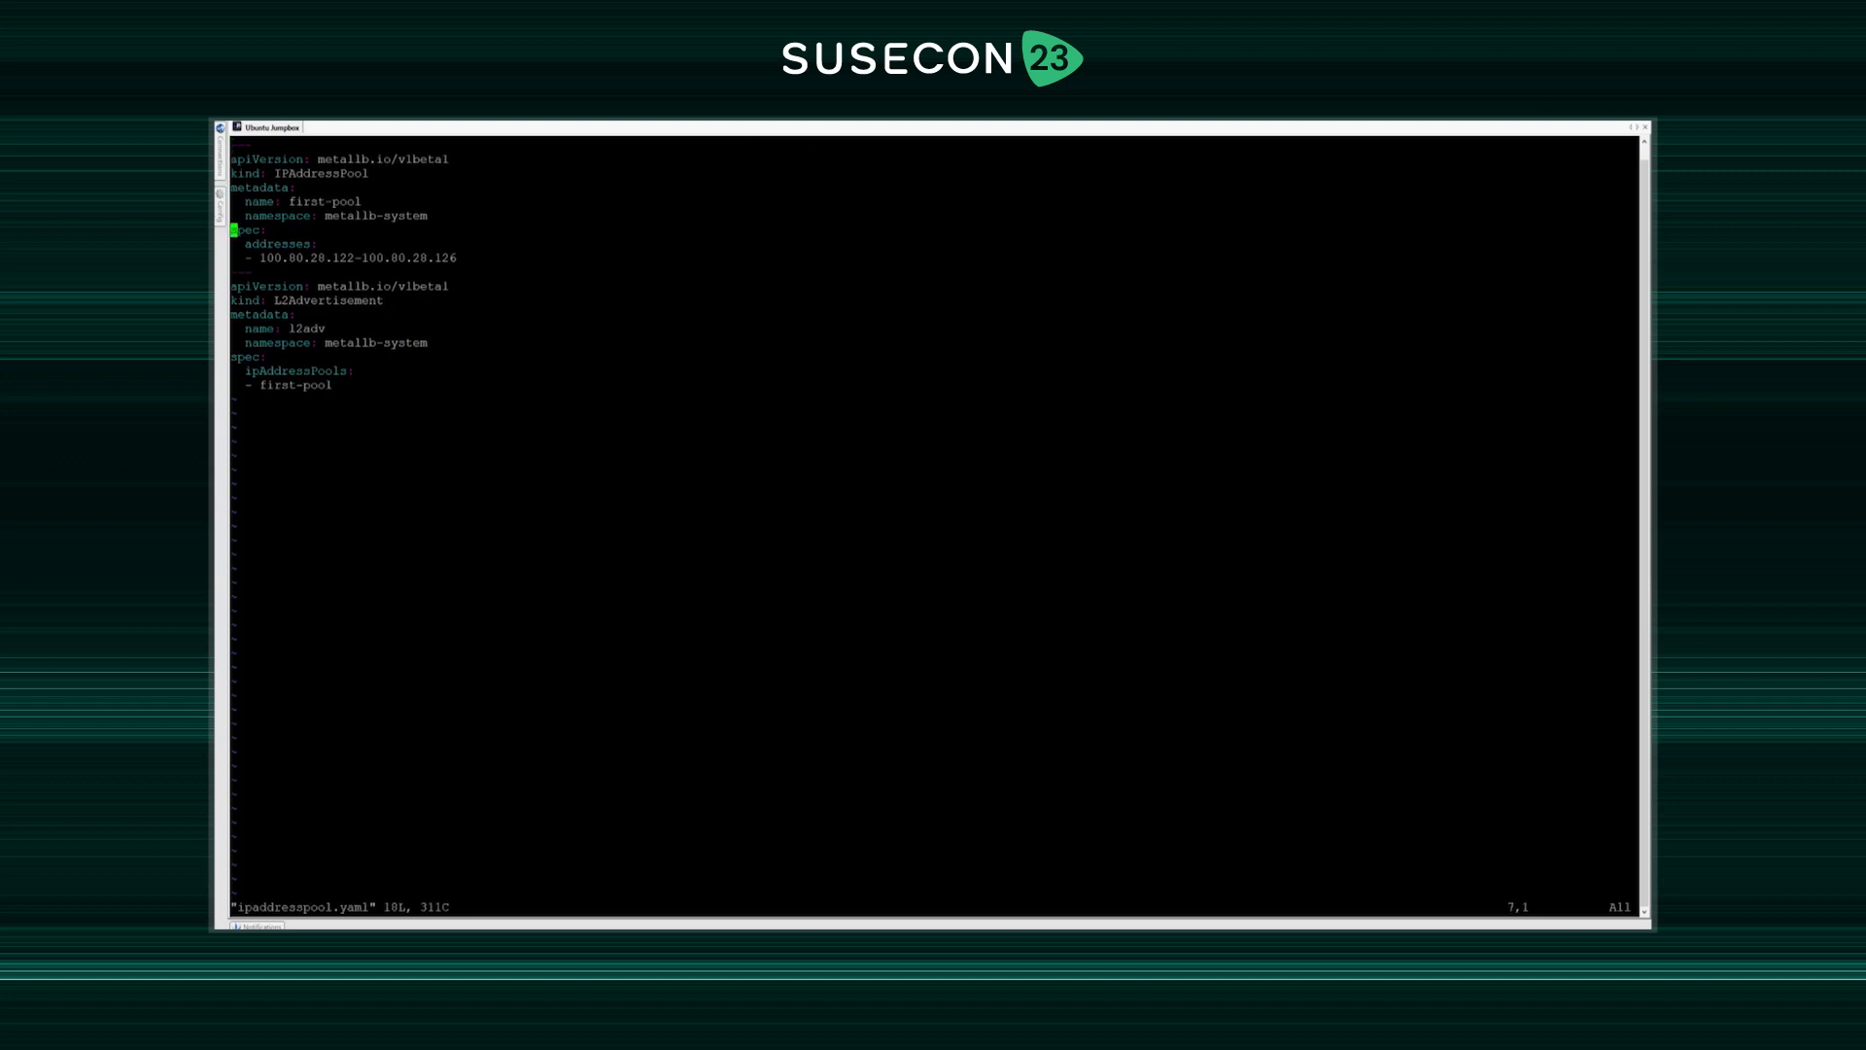
key(Down)
key(Down)
key(Down)
key(Down)
key(shift+colon)
text(q)
key(Return)
- Apply ipaddresspool.yaml to the cluster with kubectl and clear the terminal
text(kubec)
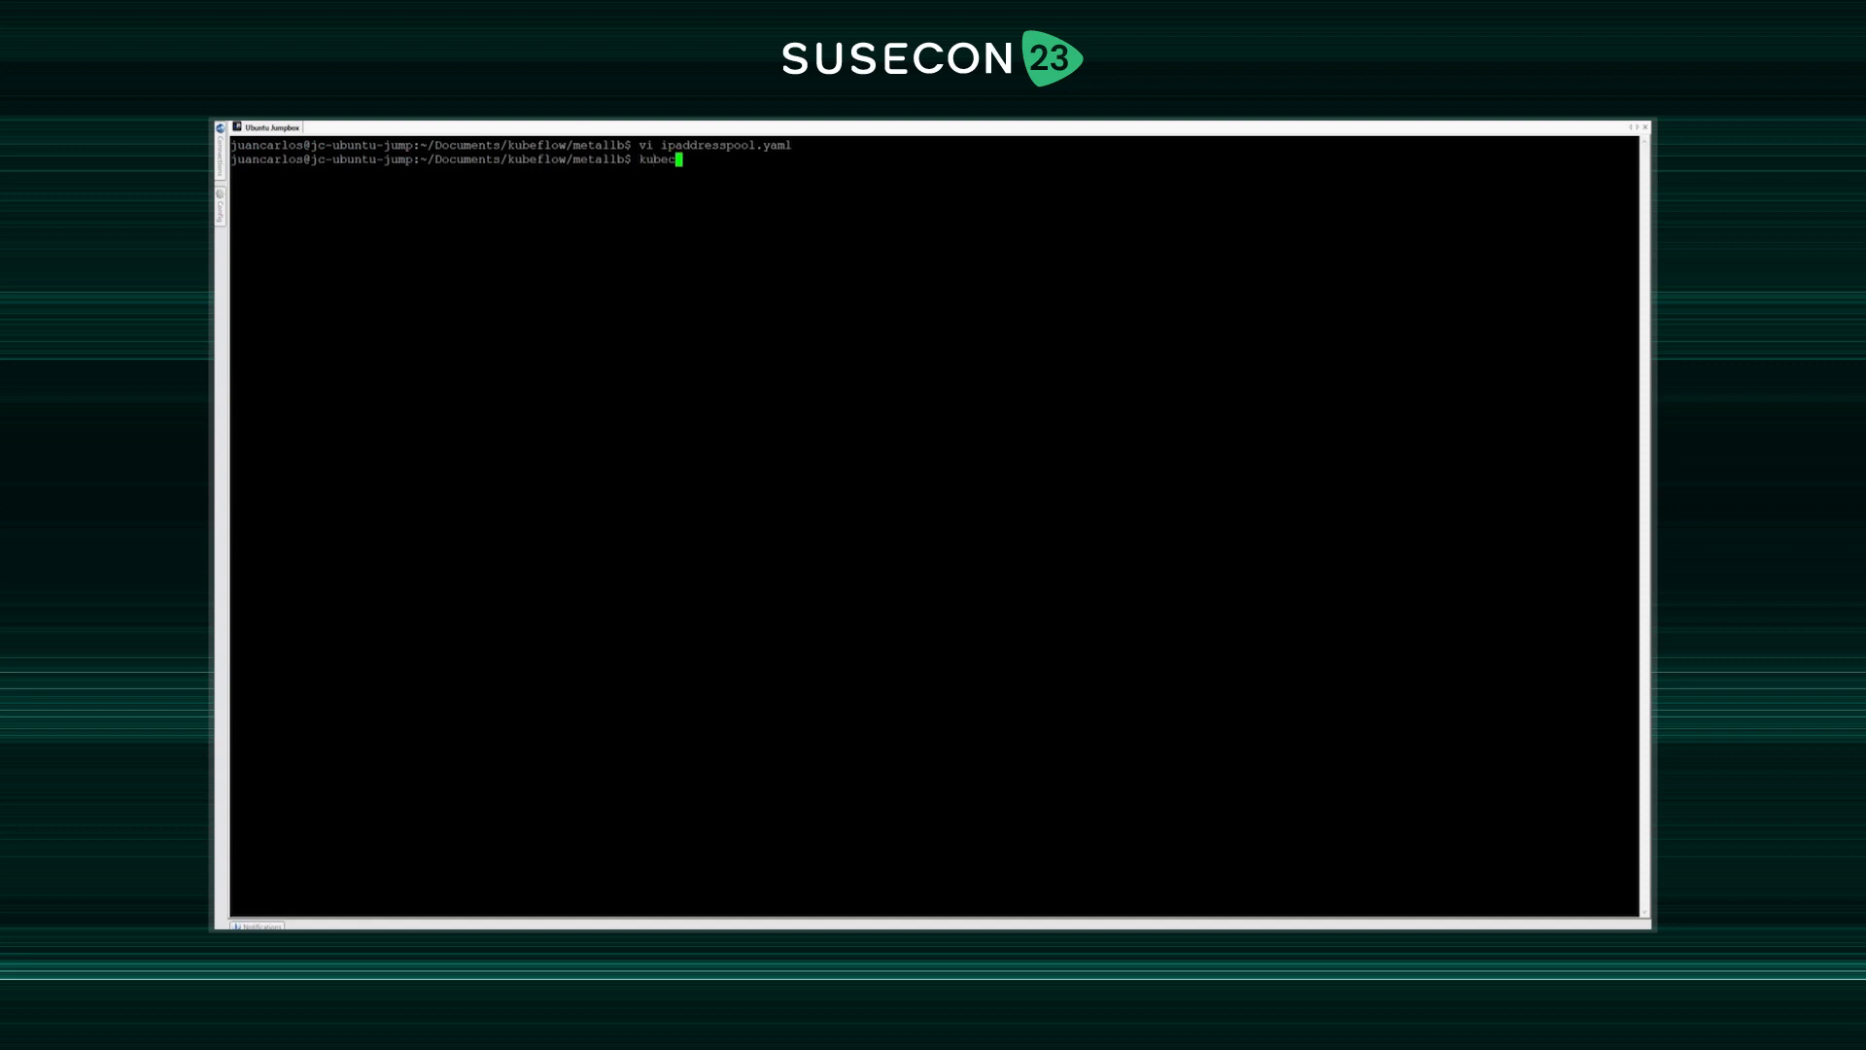
text(tl apply -f ipaddresspool.yaml)
key(Return)
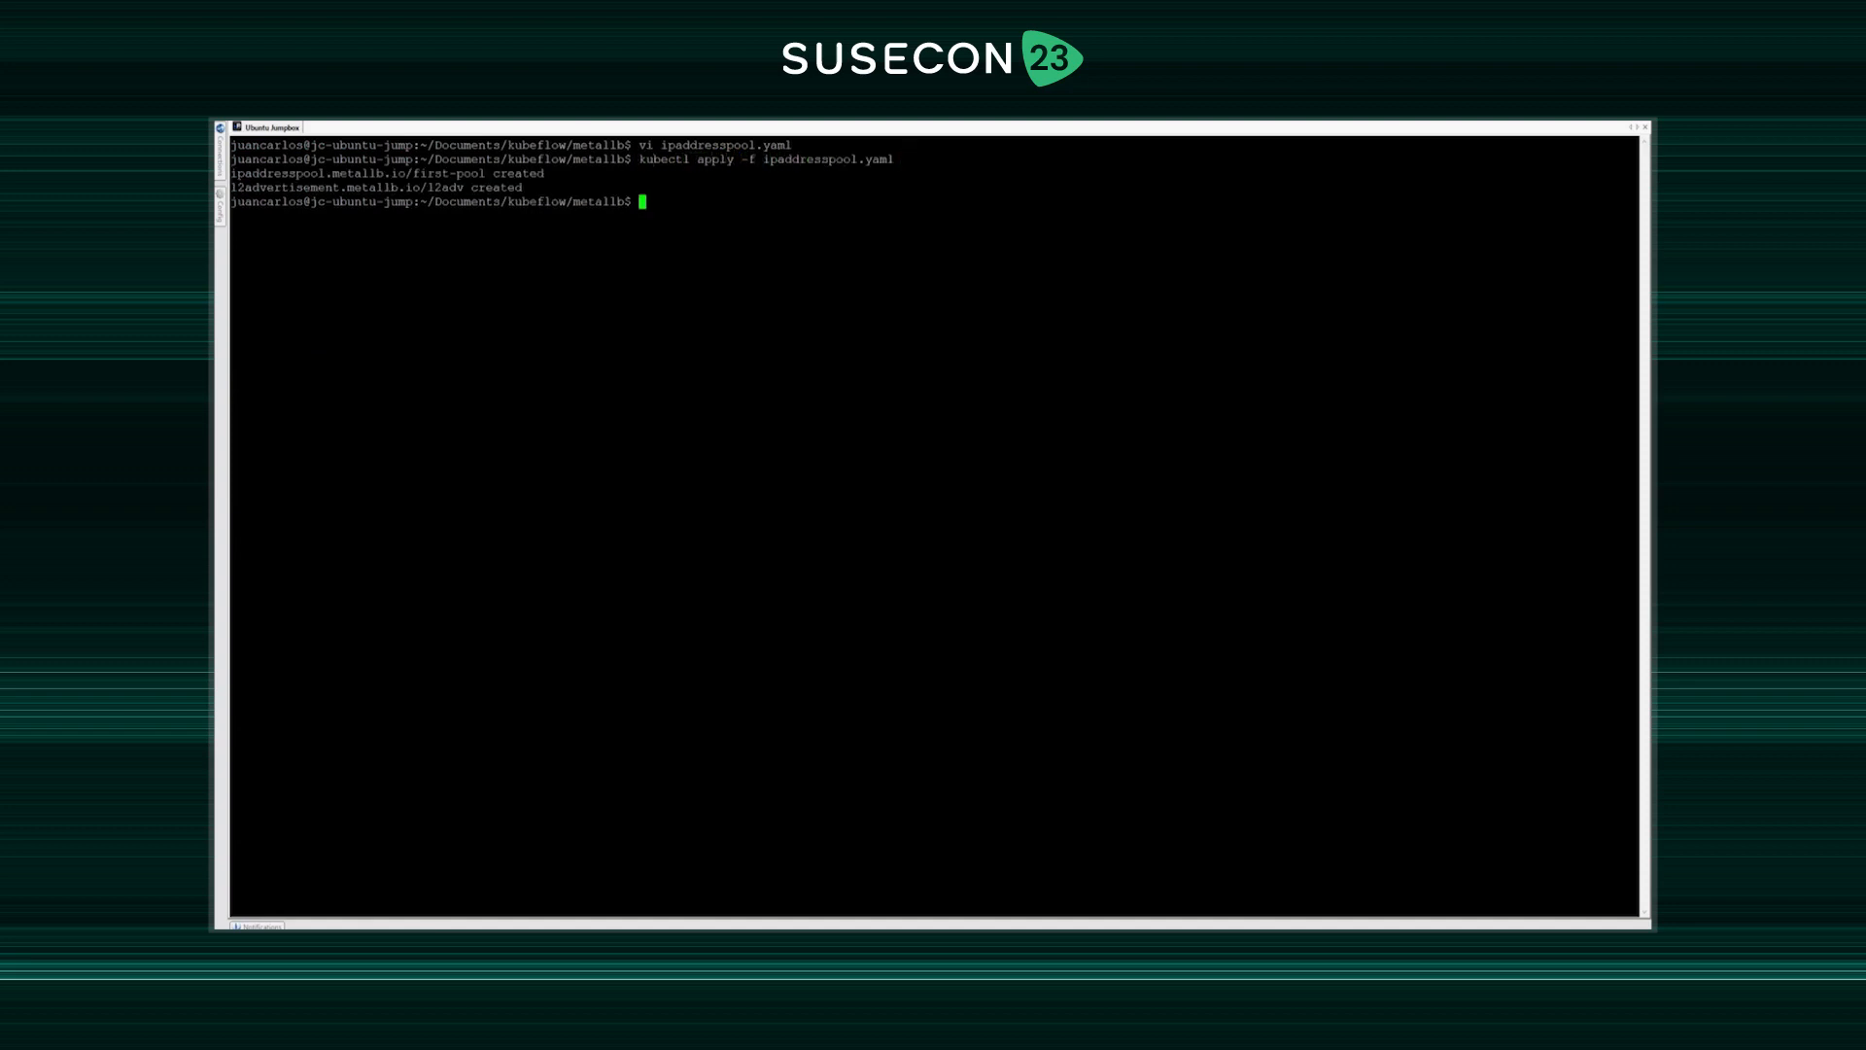
text(clear)
key(Return)
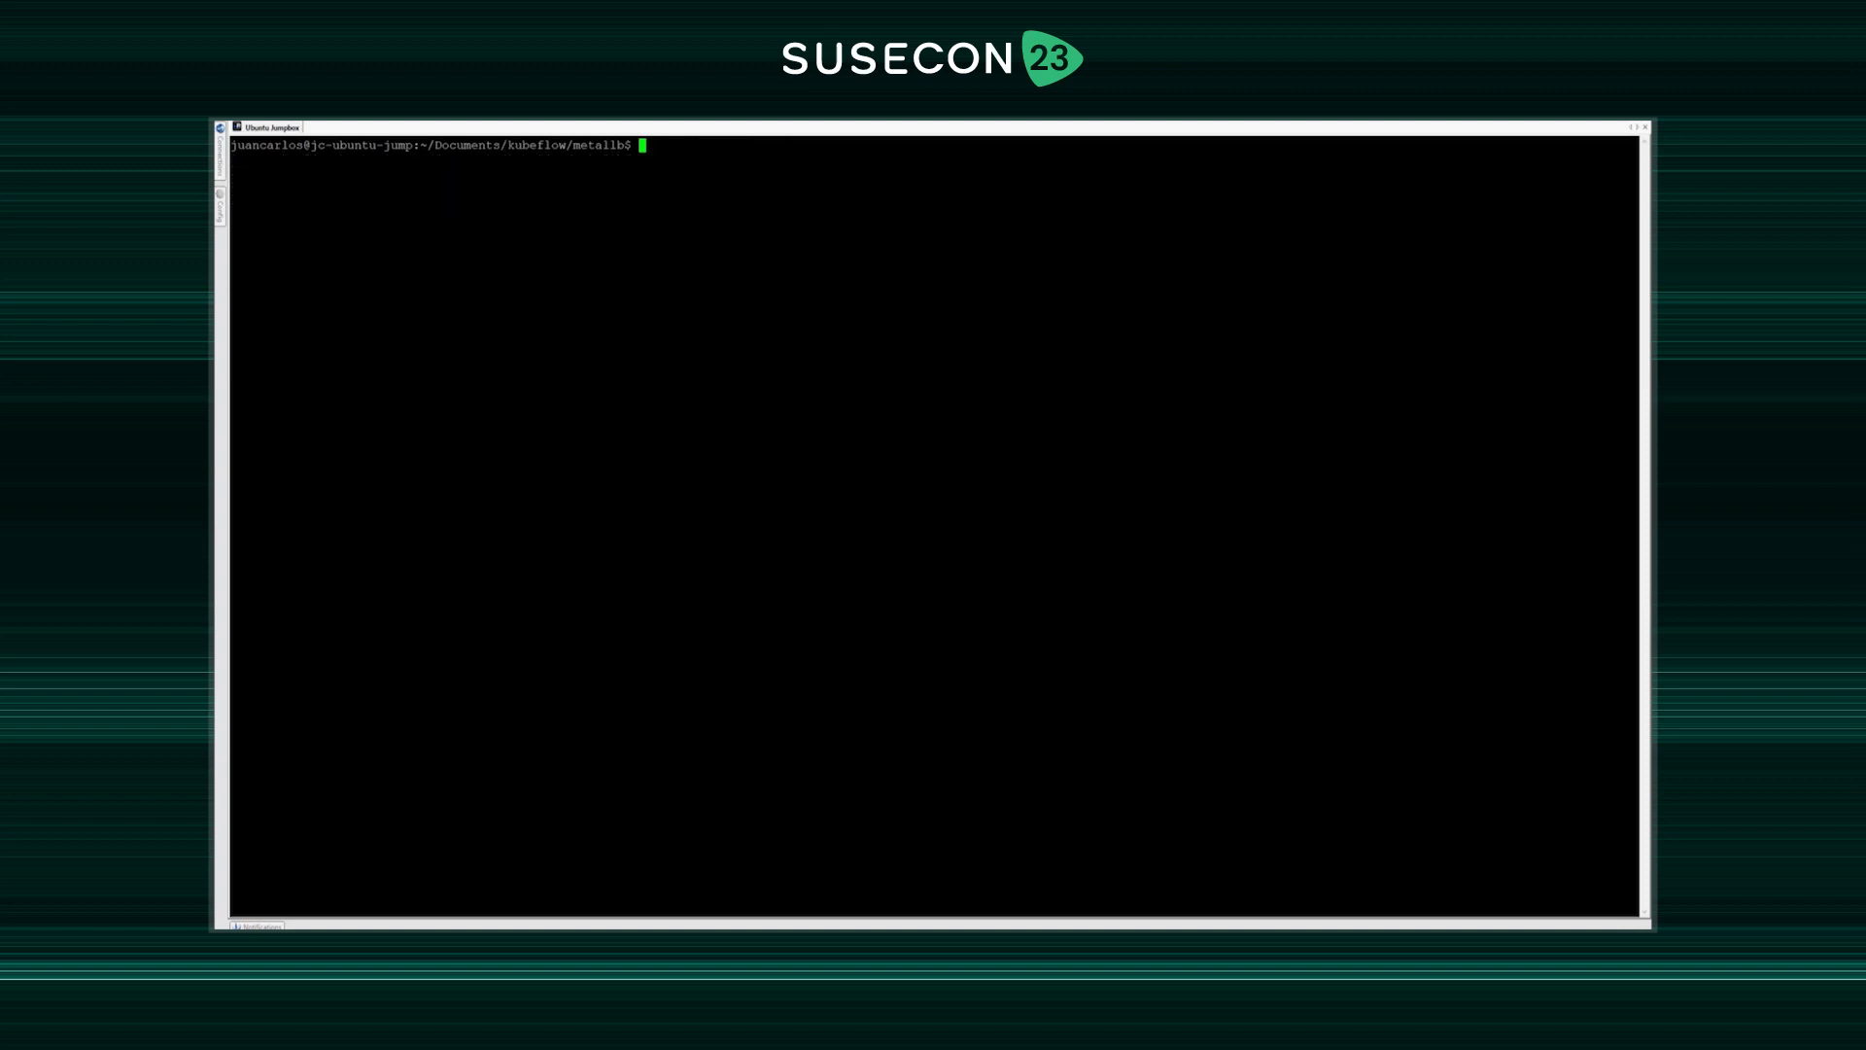
- Patch the istio-ingressgateway service in istio-system to type LoadBalancer, listing the namespace's services before and after
text(kubectl get svc -n istio-system)
key(Return)
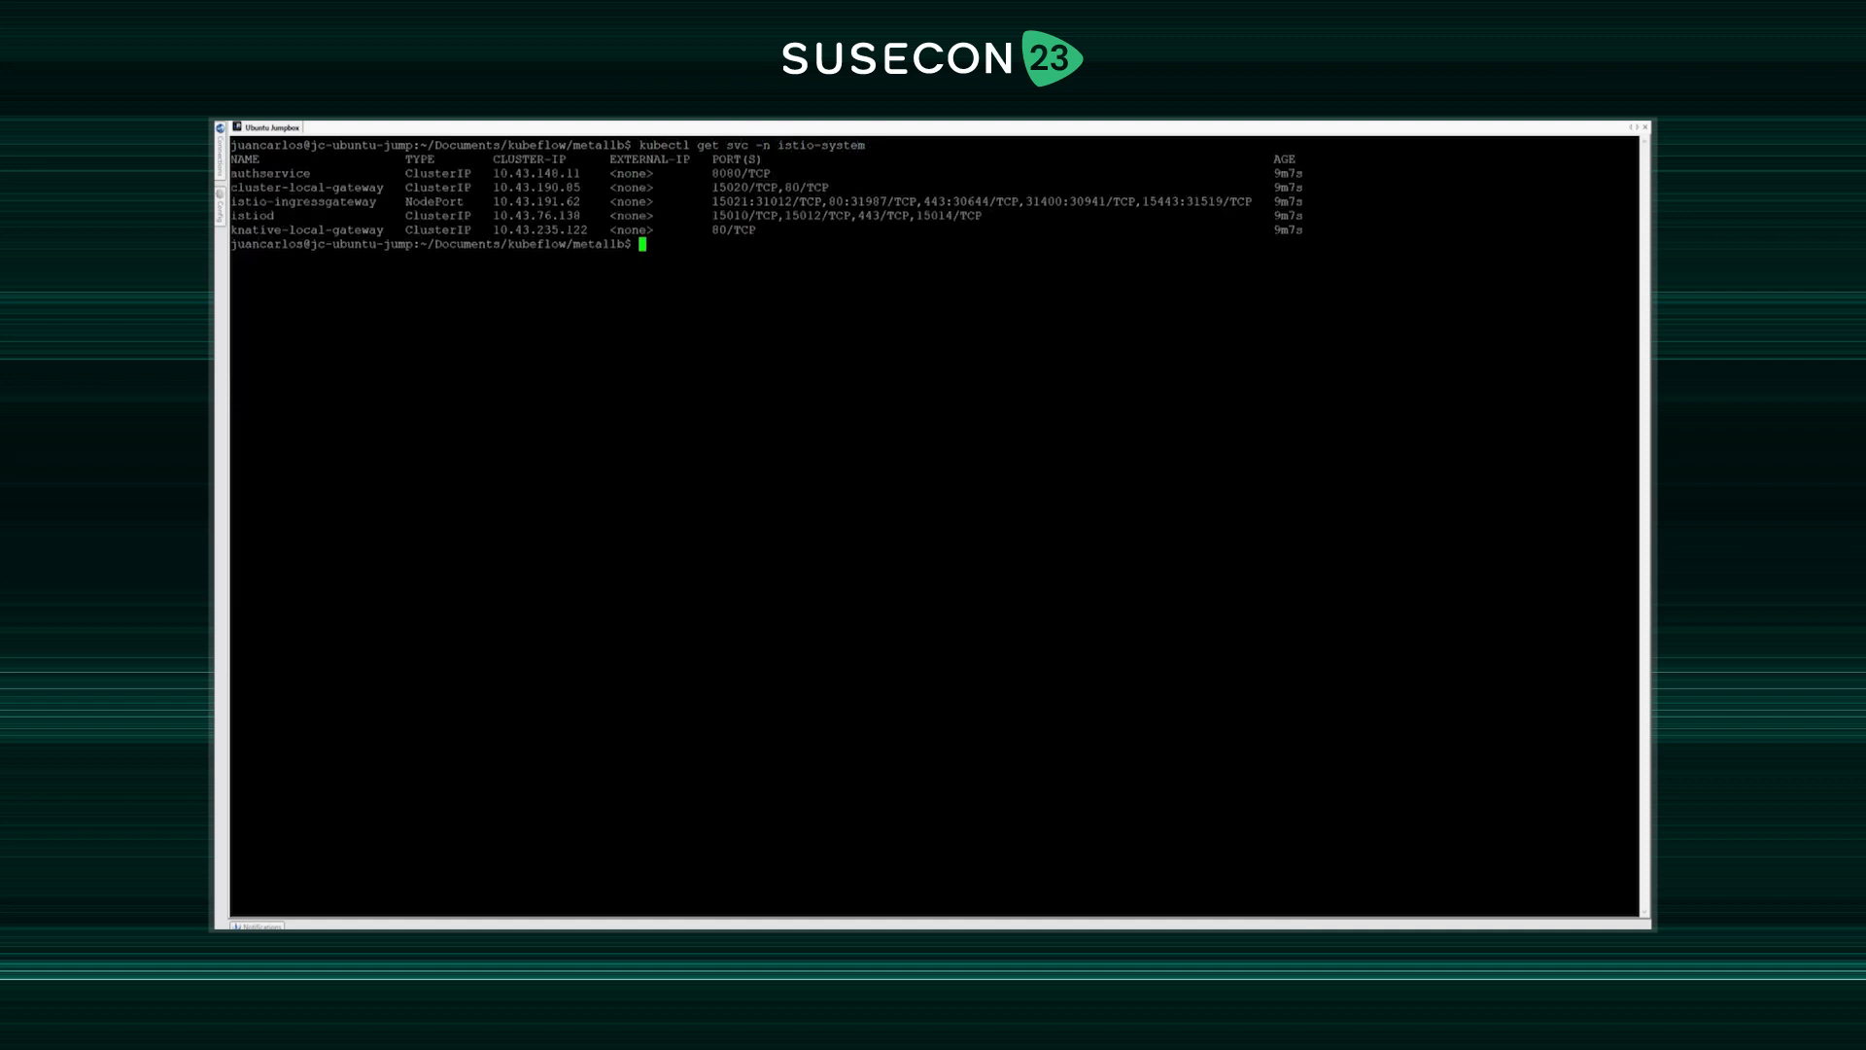
text(kubectl -n istio-system patch service istio-ingressgateway -p '{"spec": {"type": "LoadBalancer"}}')
key(Return)
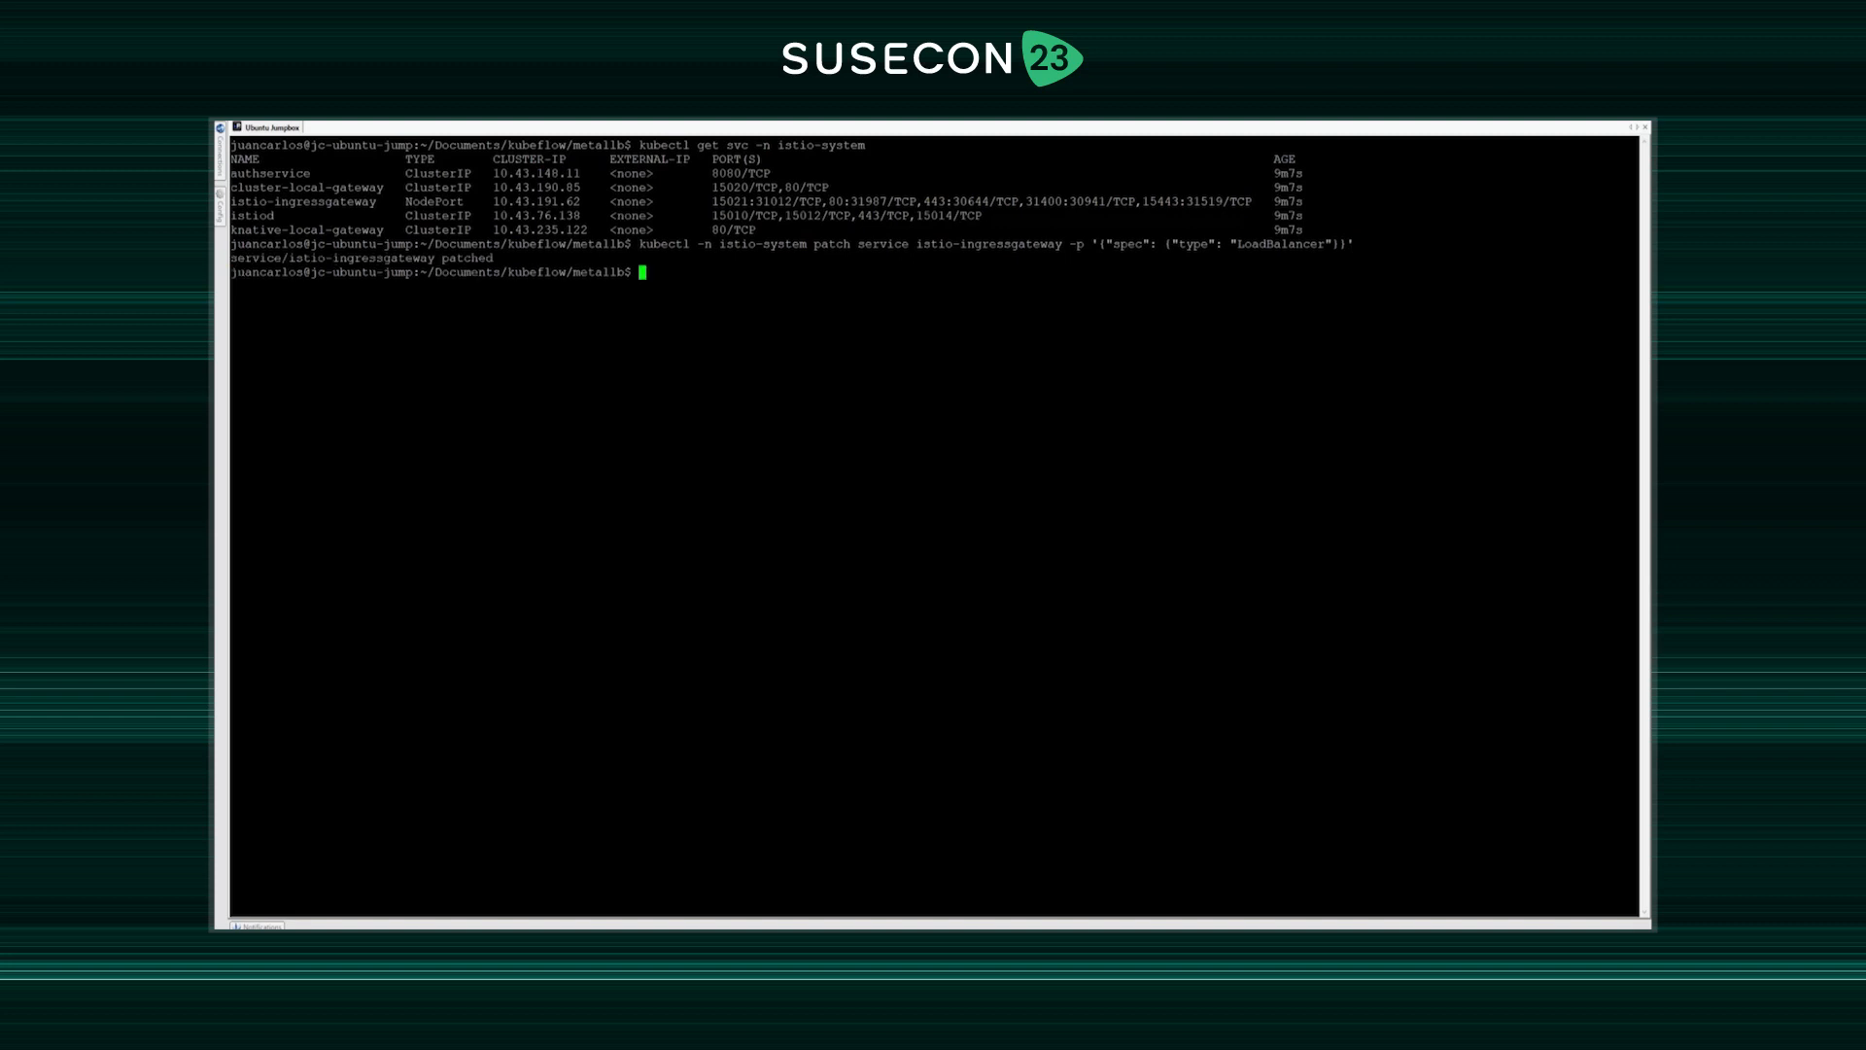
key(Up)
key(Up)
key(Return)
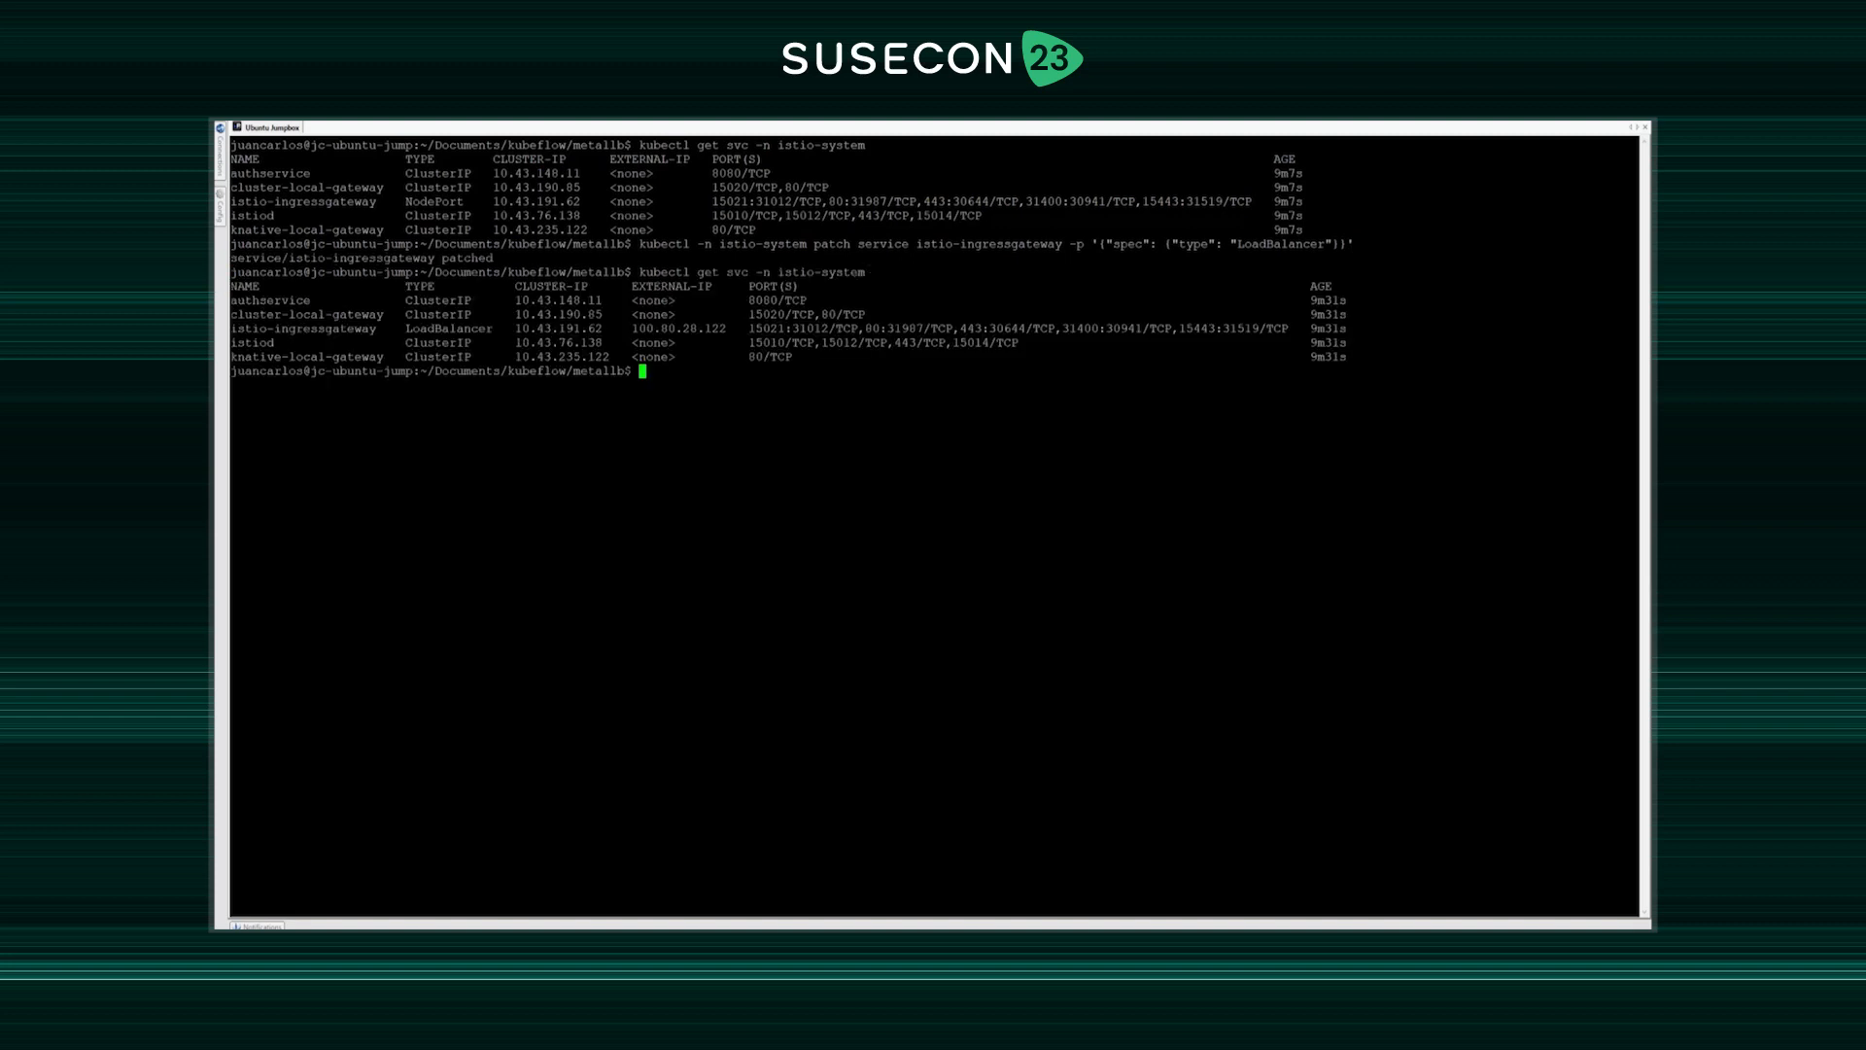
- Take the istio-ingressgateway's external IP from the terminal and sign in to Kubeflow at that address with the account e-mail and password
drag(632, 328, 713, 329)
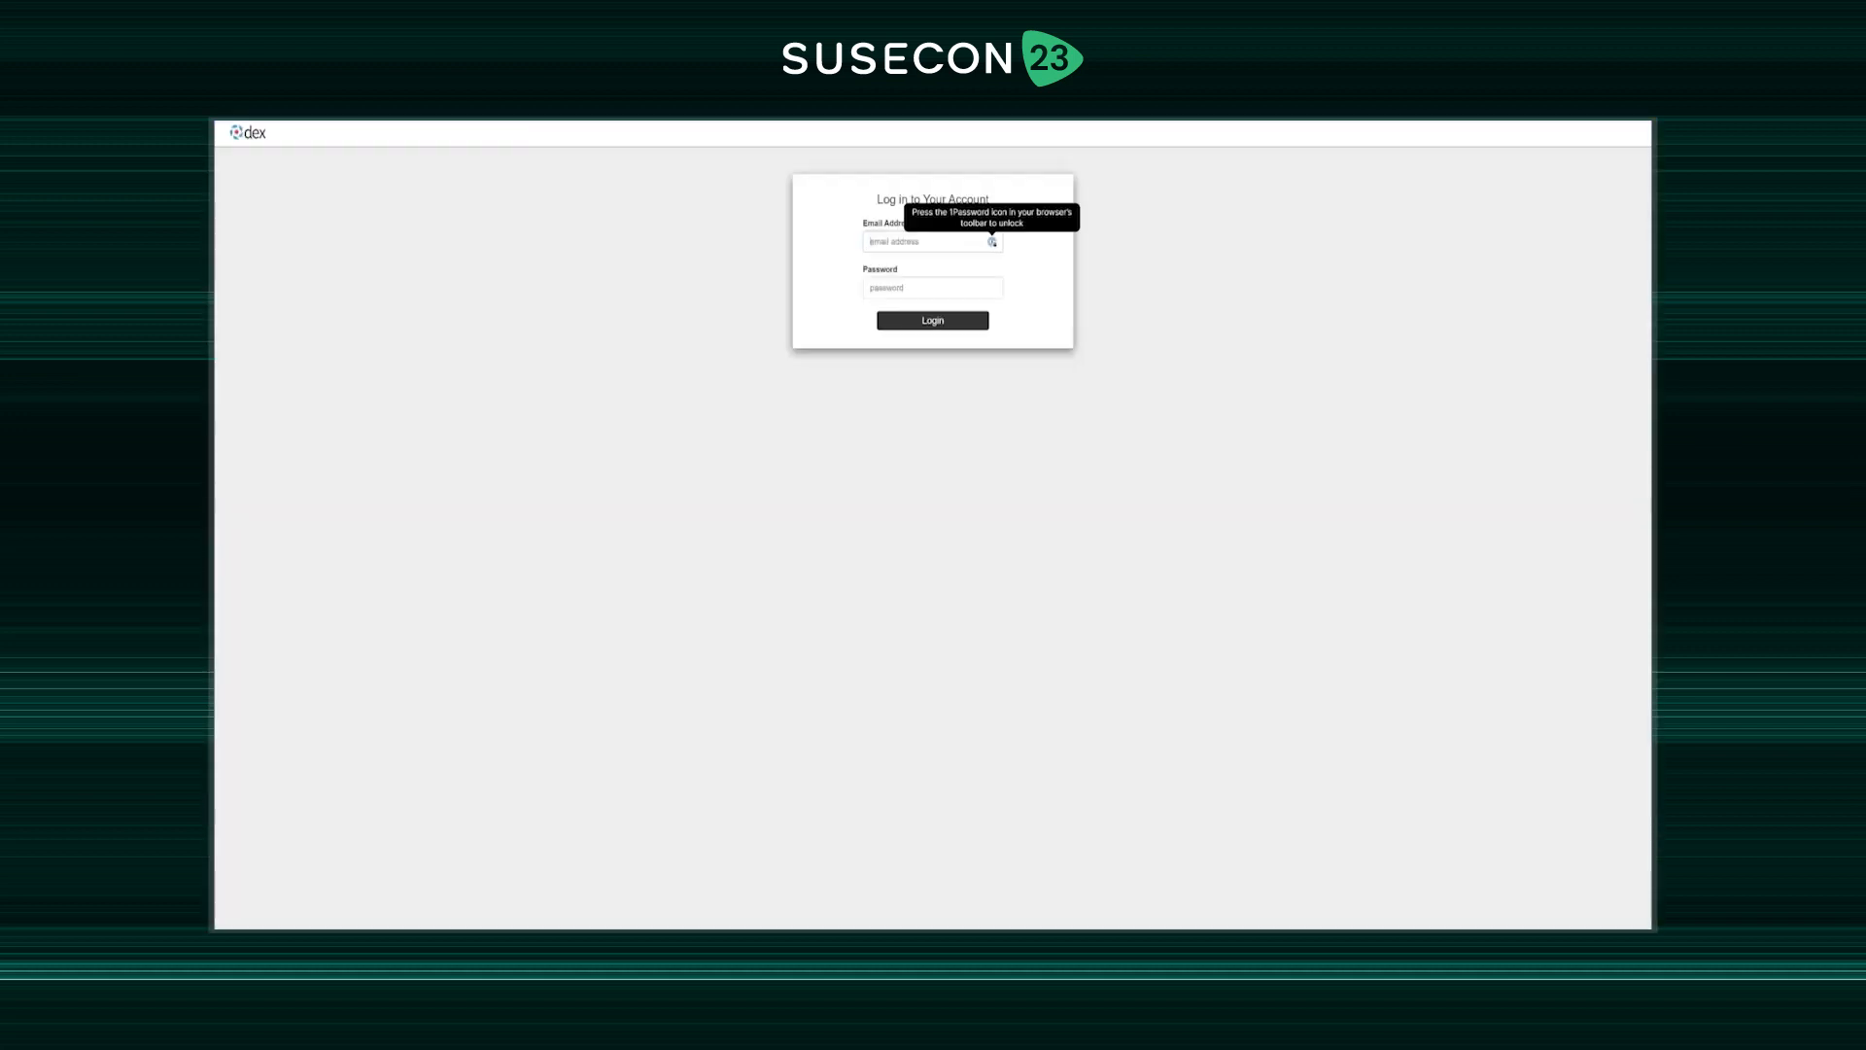
text(user@example.com)
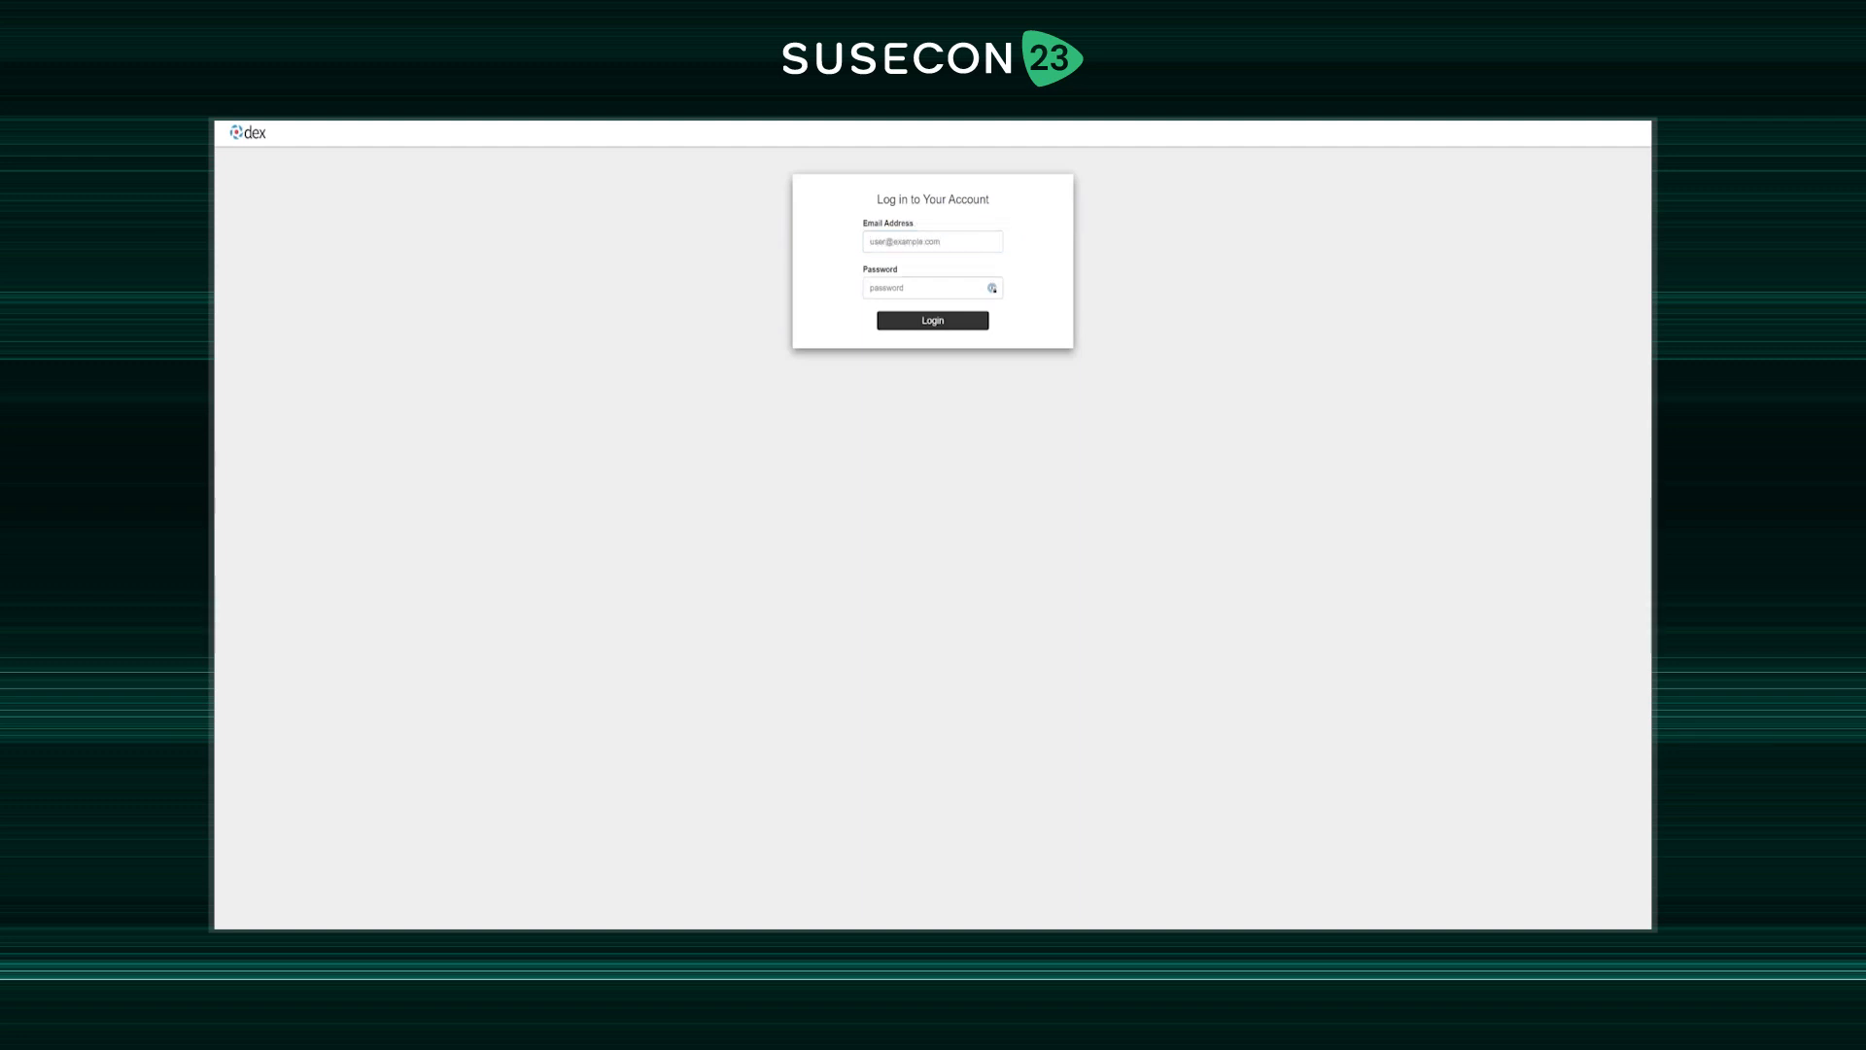
key(Return)
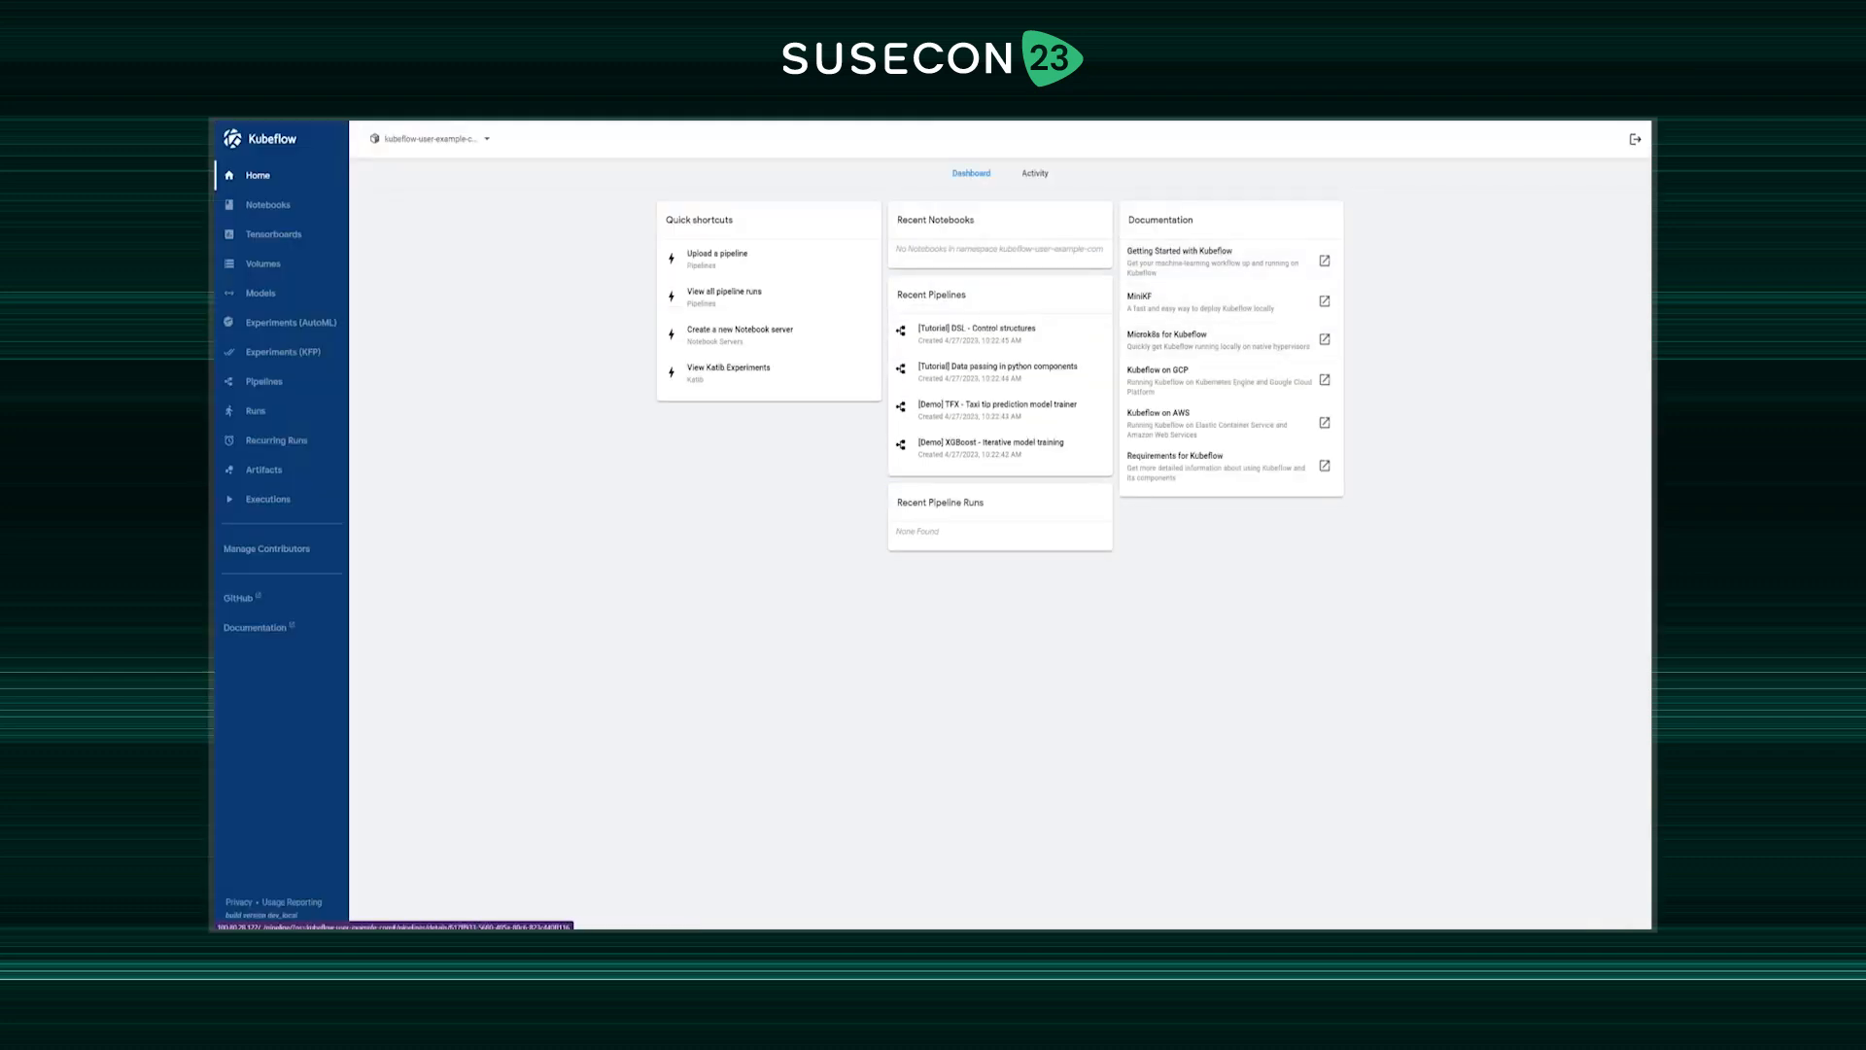
- Start a new Kubeflow notebook named ai-ml that uses the kubeflownotebookswg/jupyter-tensorflow-cuda-full:v1.6.0-rc.1 image
click(267, 204)
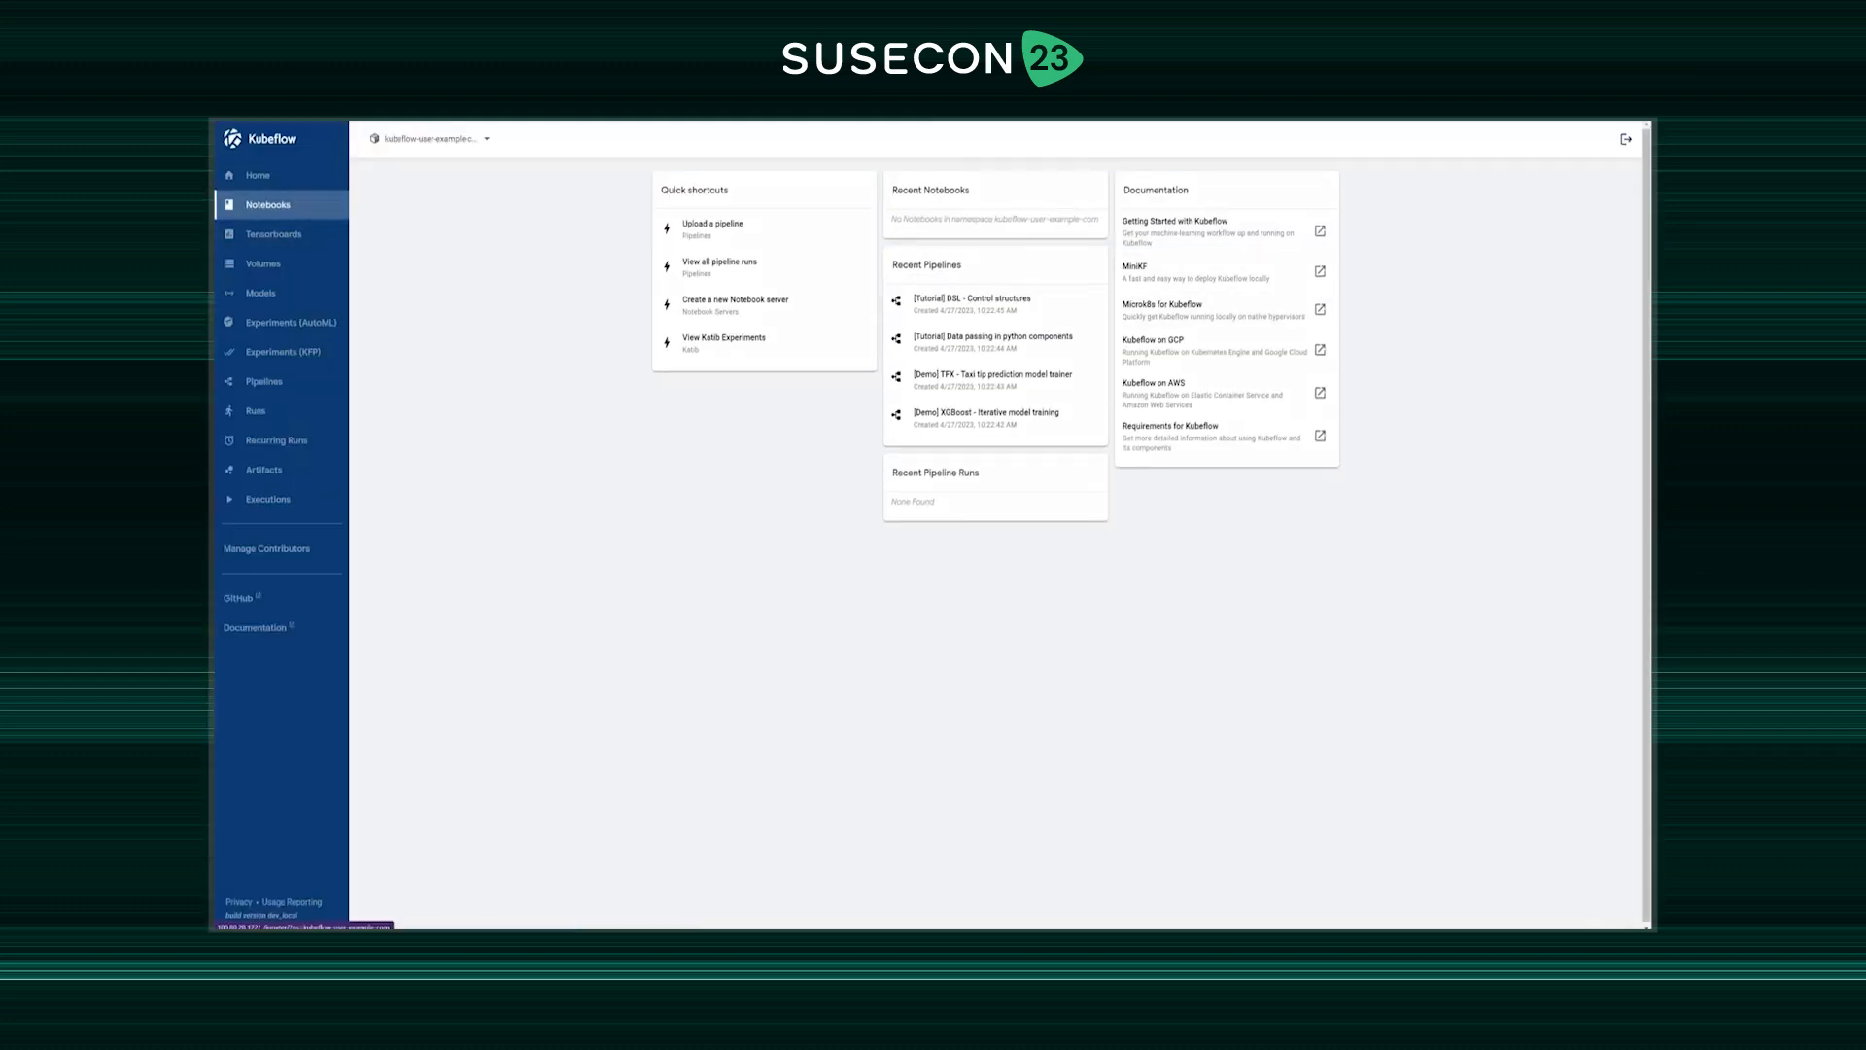
click(1589, 177)
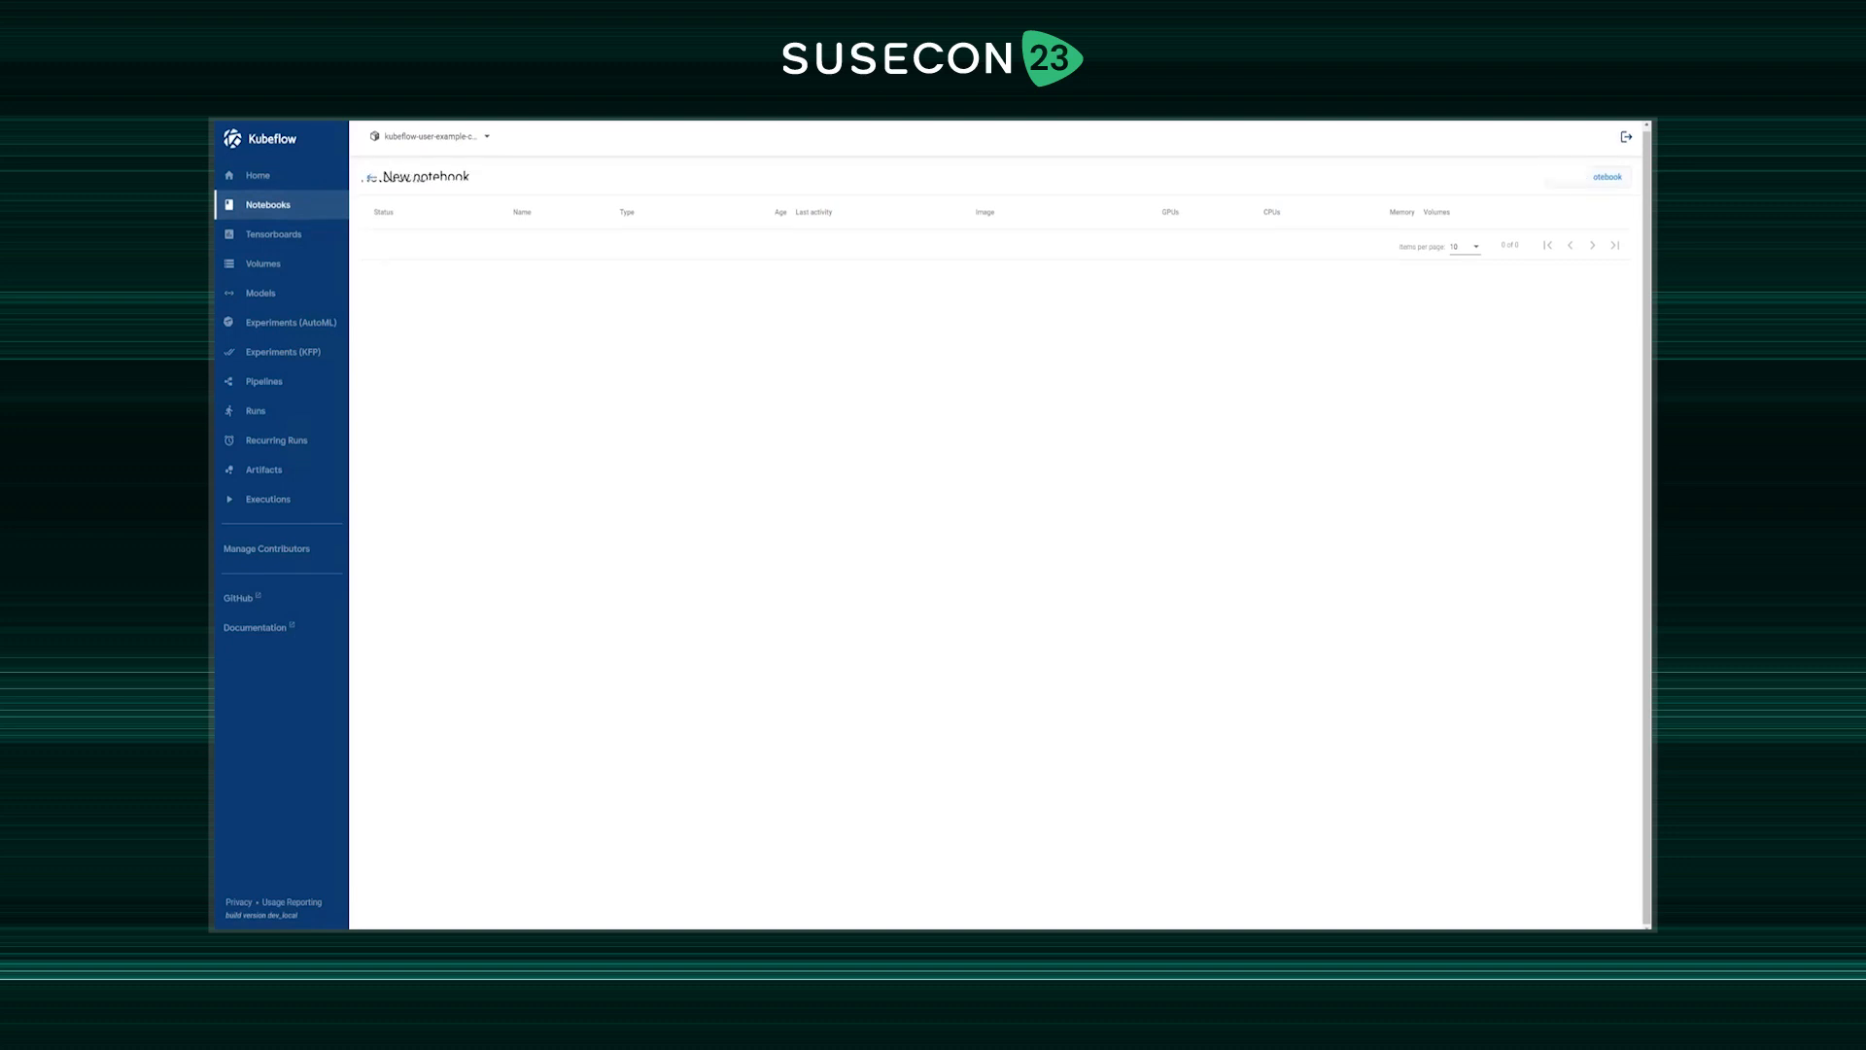
click(452, 252)
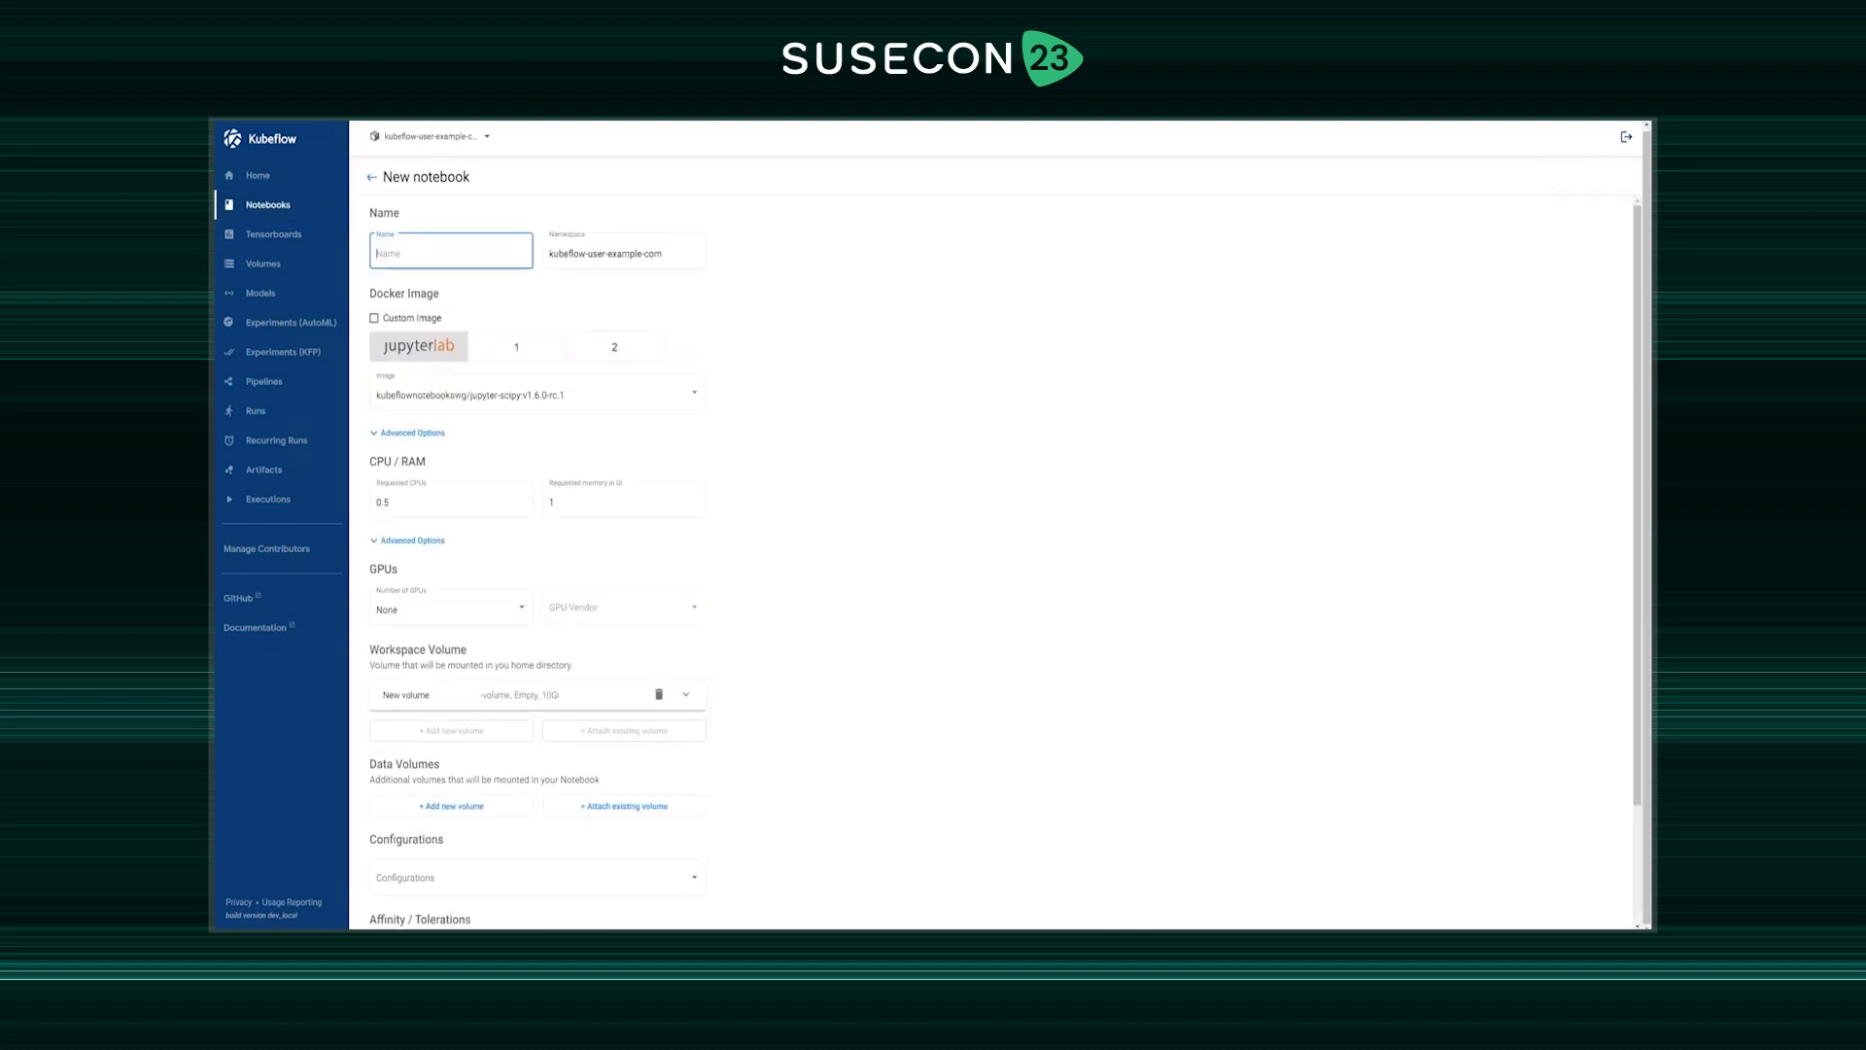
text(ai-ml)
click(538, 394)
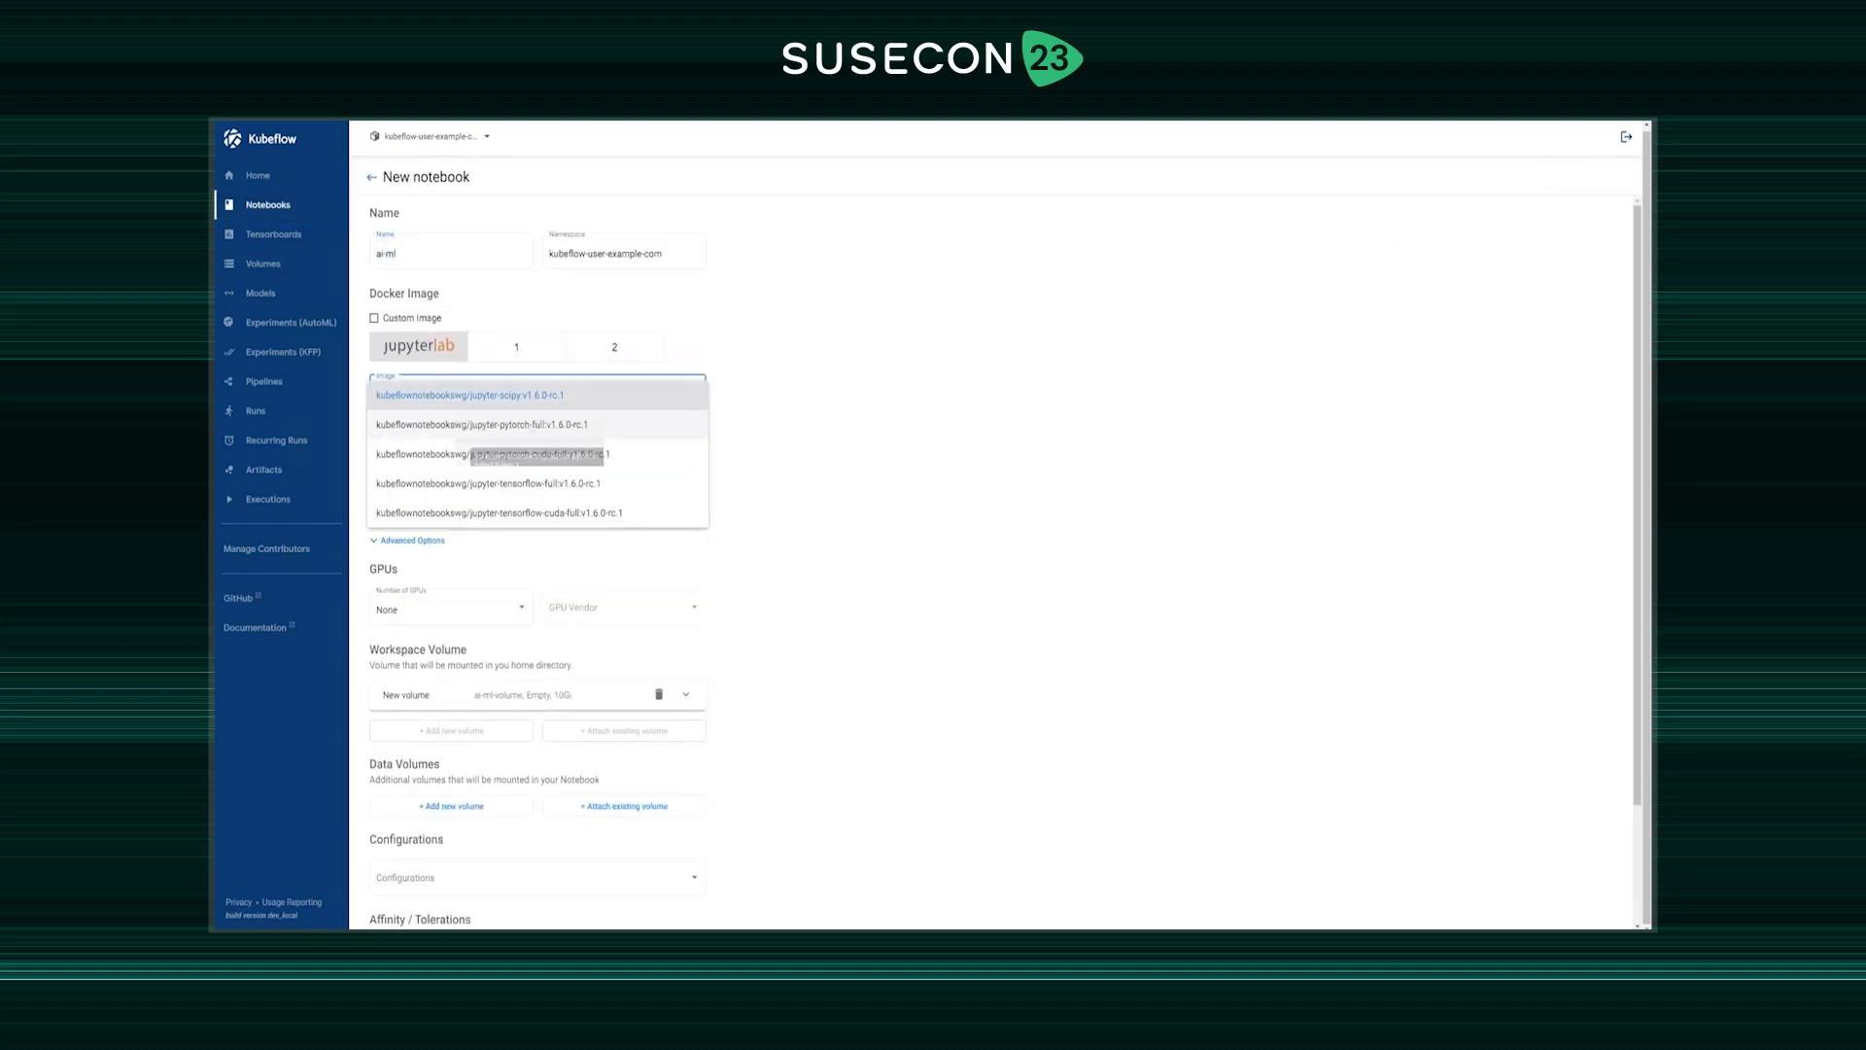
click(538, 513)
- Set the notebook's requested CPUs to 2 and its requested memory to 4 Gi
click(451, 500)
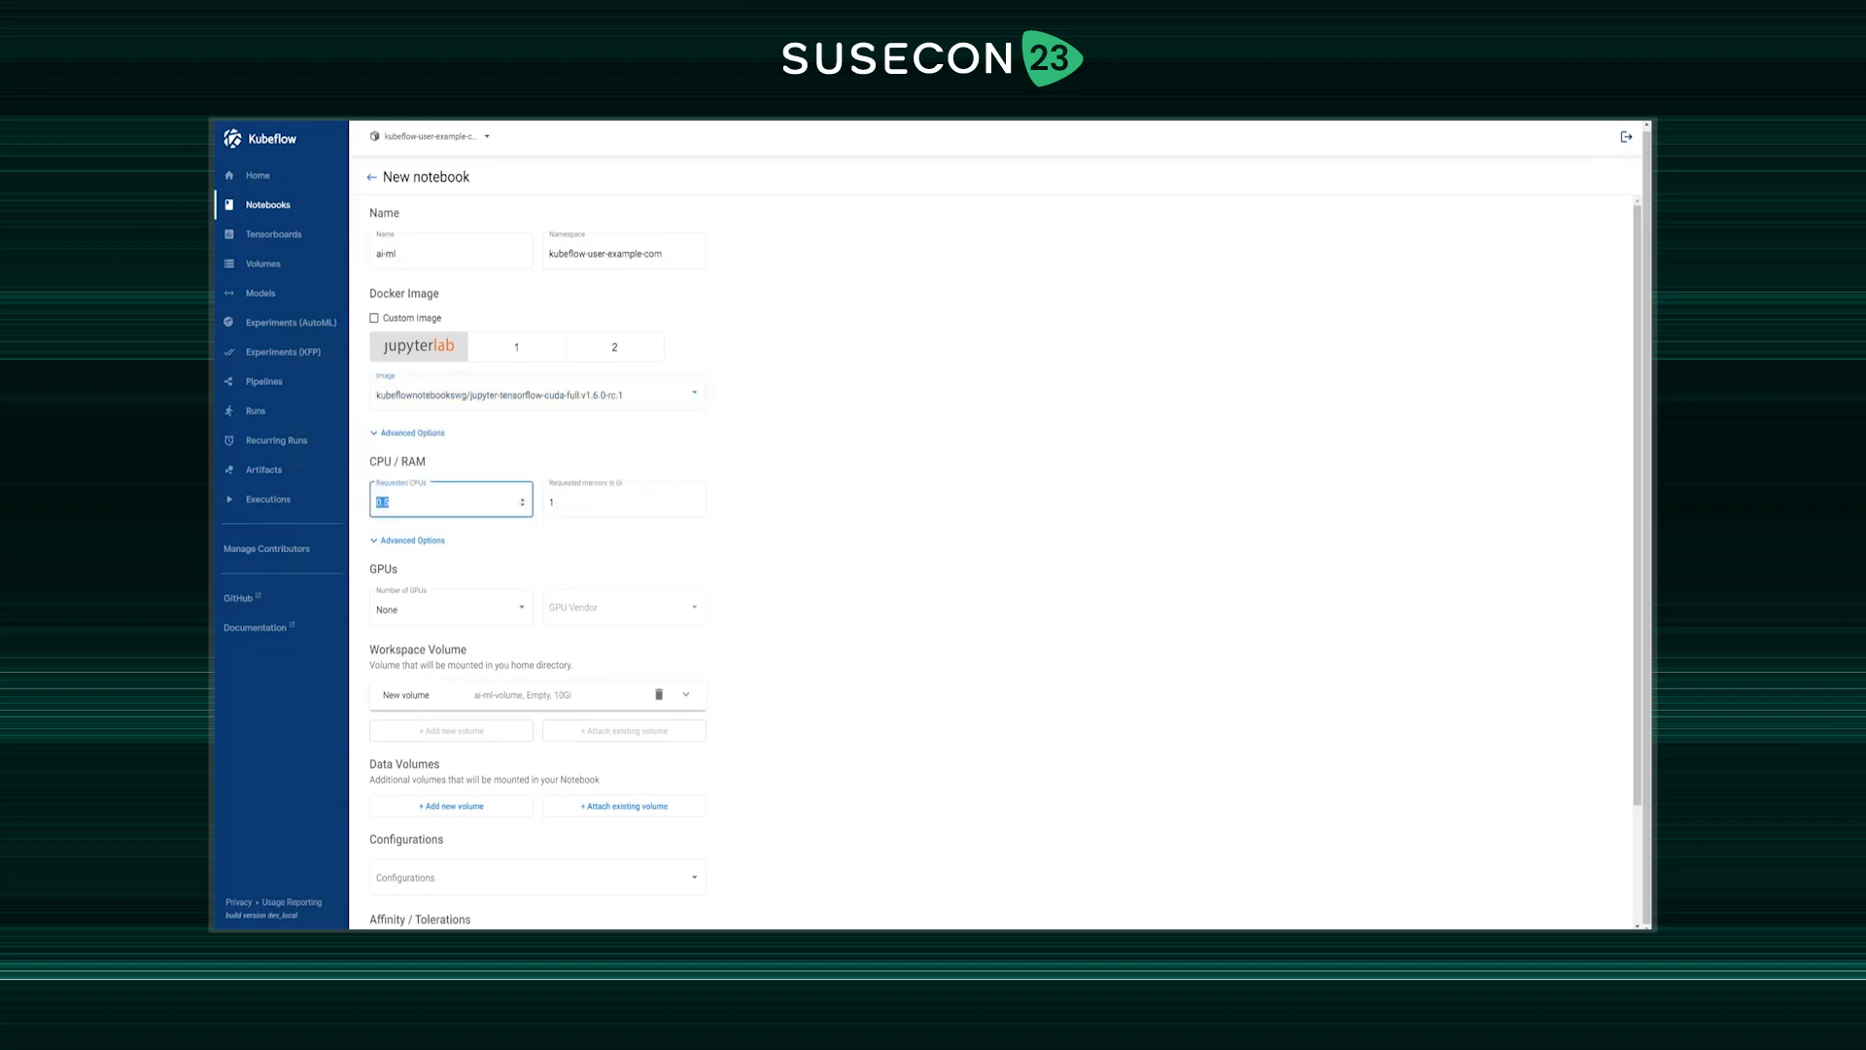
text(2)
key(Tab)
text(4)
key(Tab)
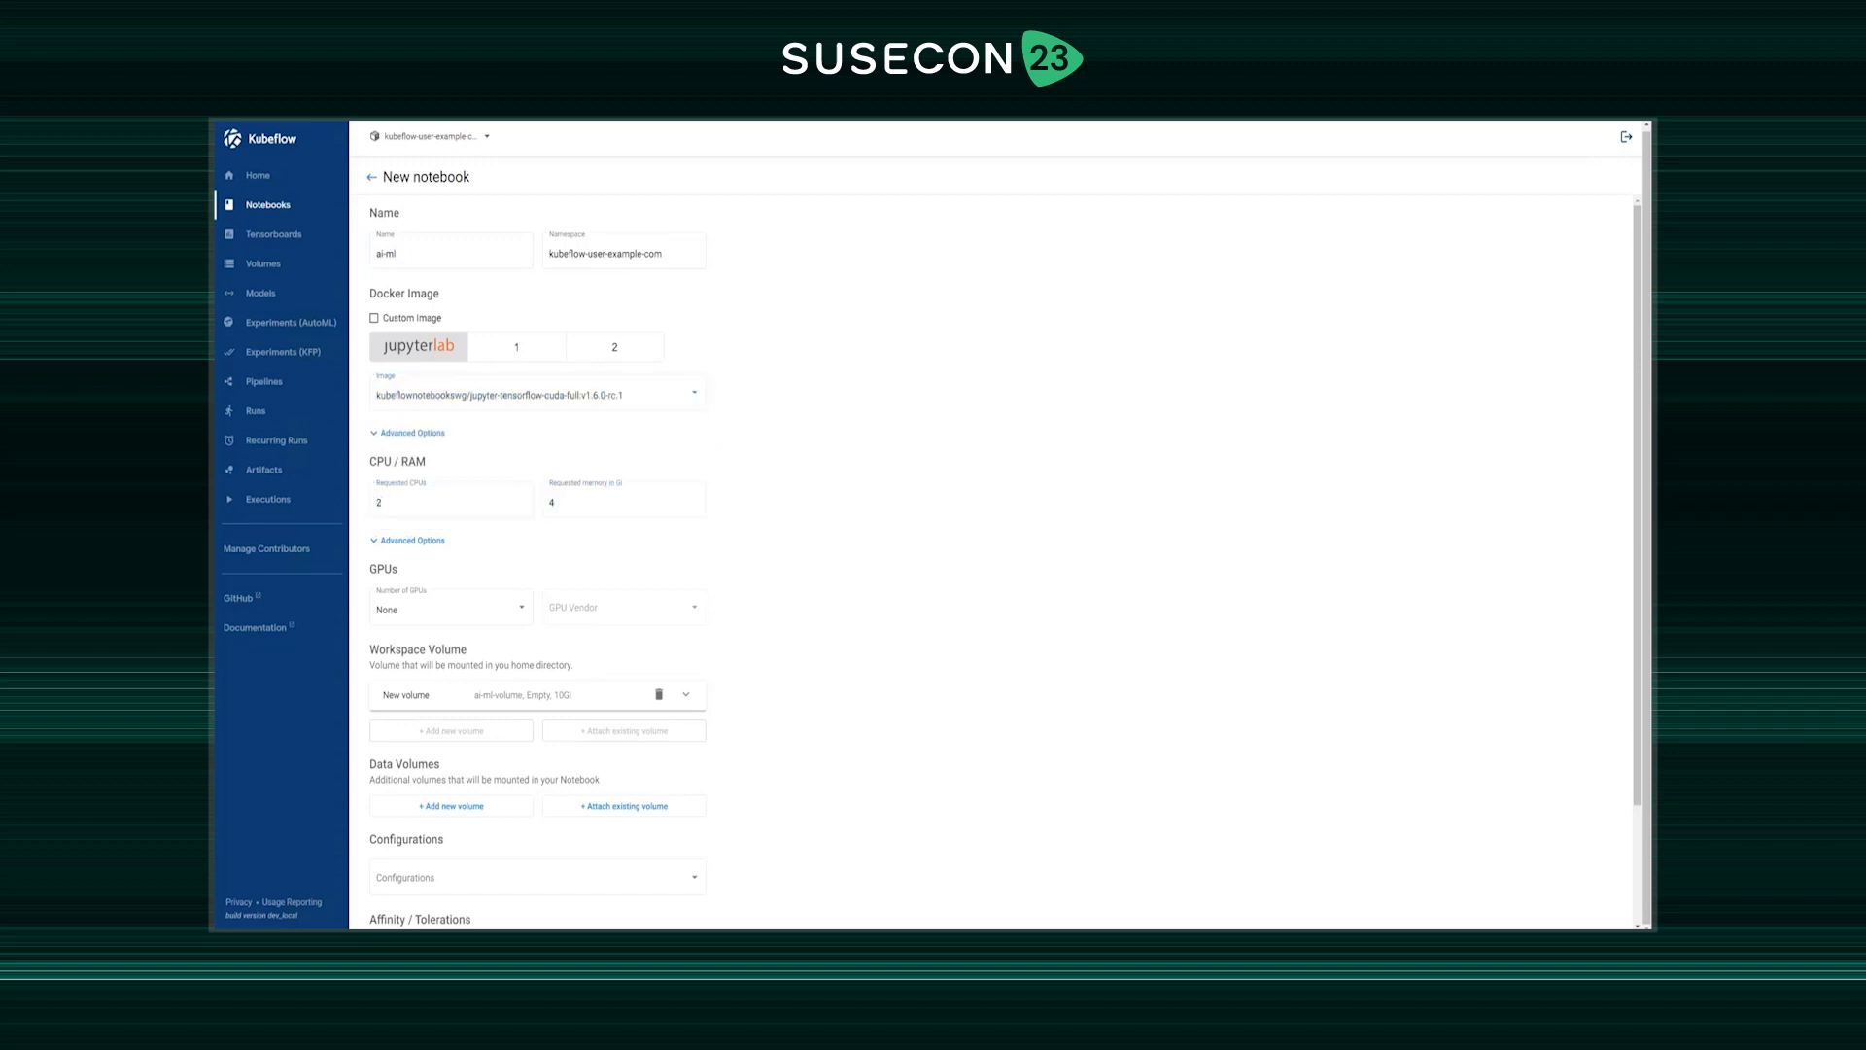
- Assign 1 GPU to the notebook with NVIDIA as the GPU vendor
click(451, 607)
click(457, 638)
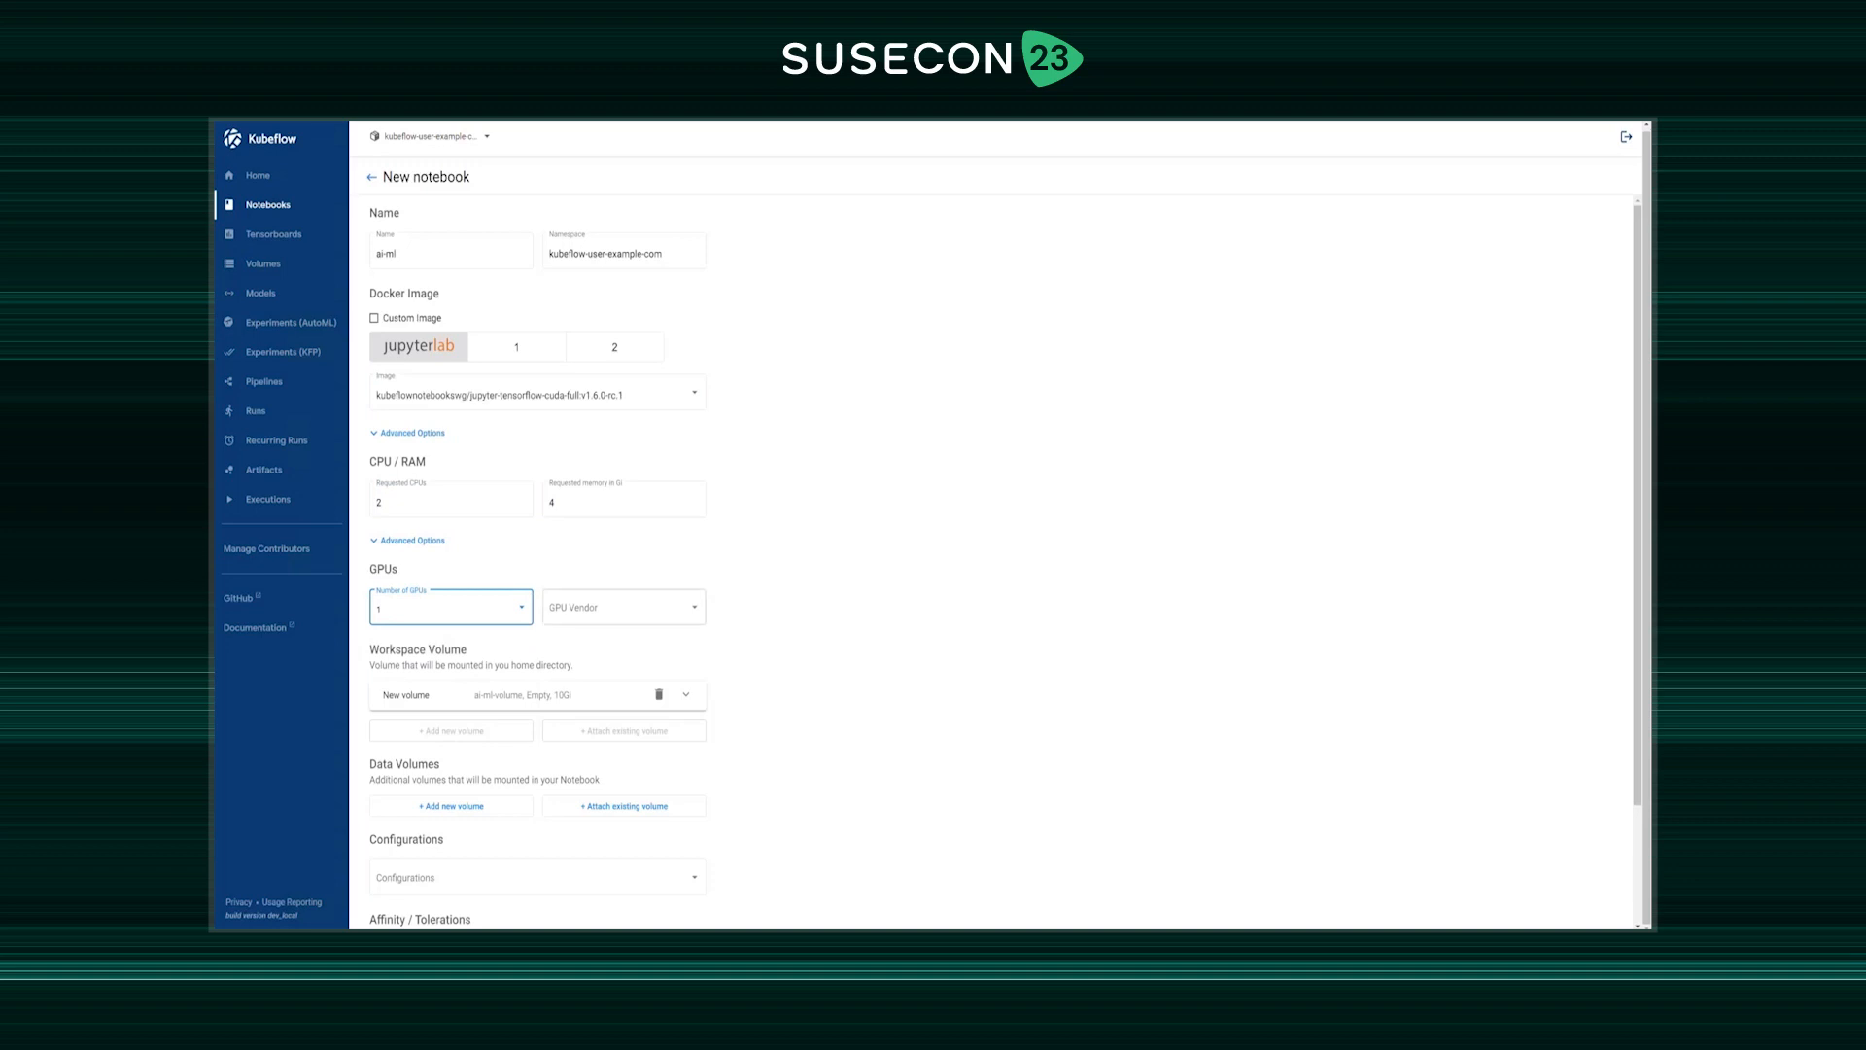
click(624, 607)
click(624, 609)
key(Tab)
- Set the workspace volume to the nfs-external storage class instead of the default, with ReadWriteMany access, and launch the notebook
scroll(1005, 563, down, 1)
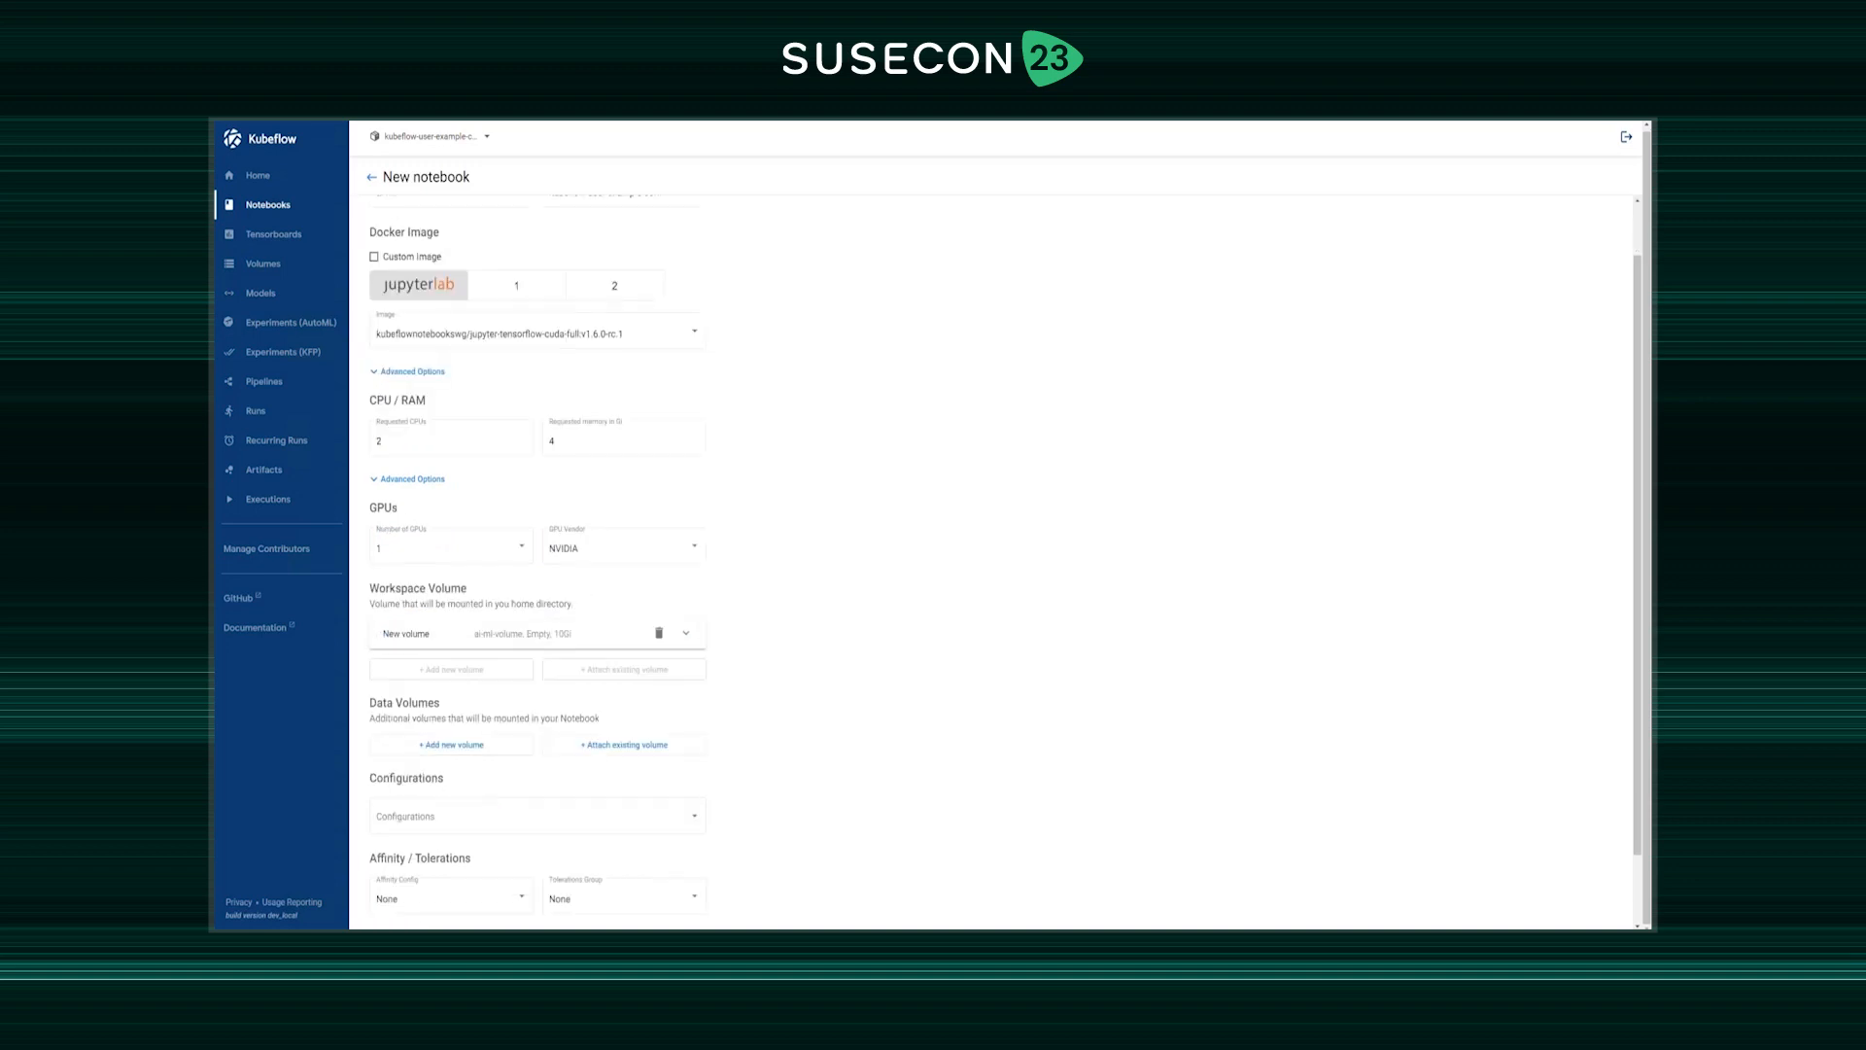
click(686, 634)
scroll(686, 634, down, 2)
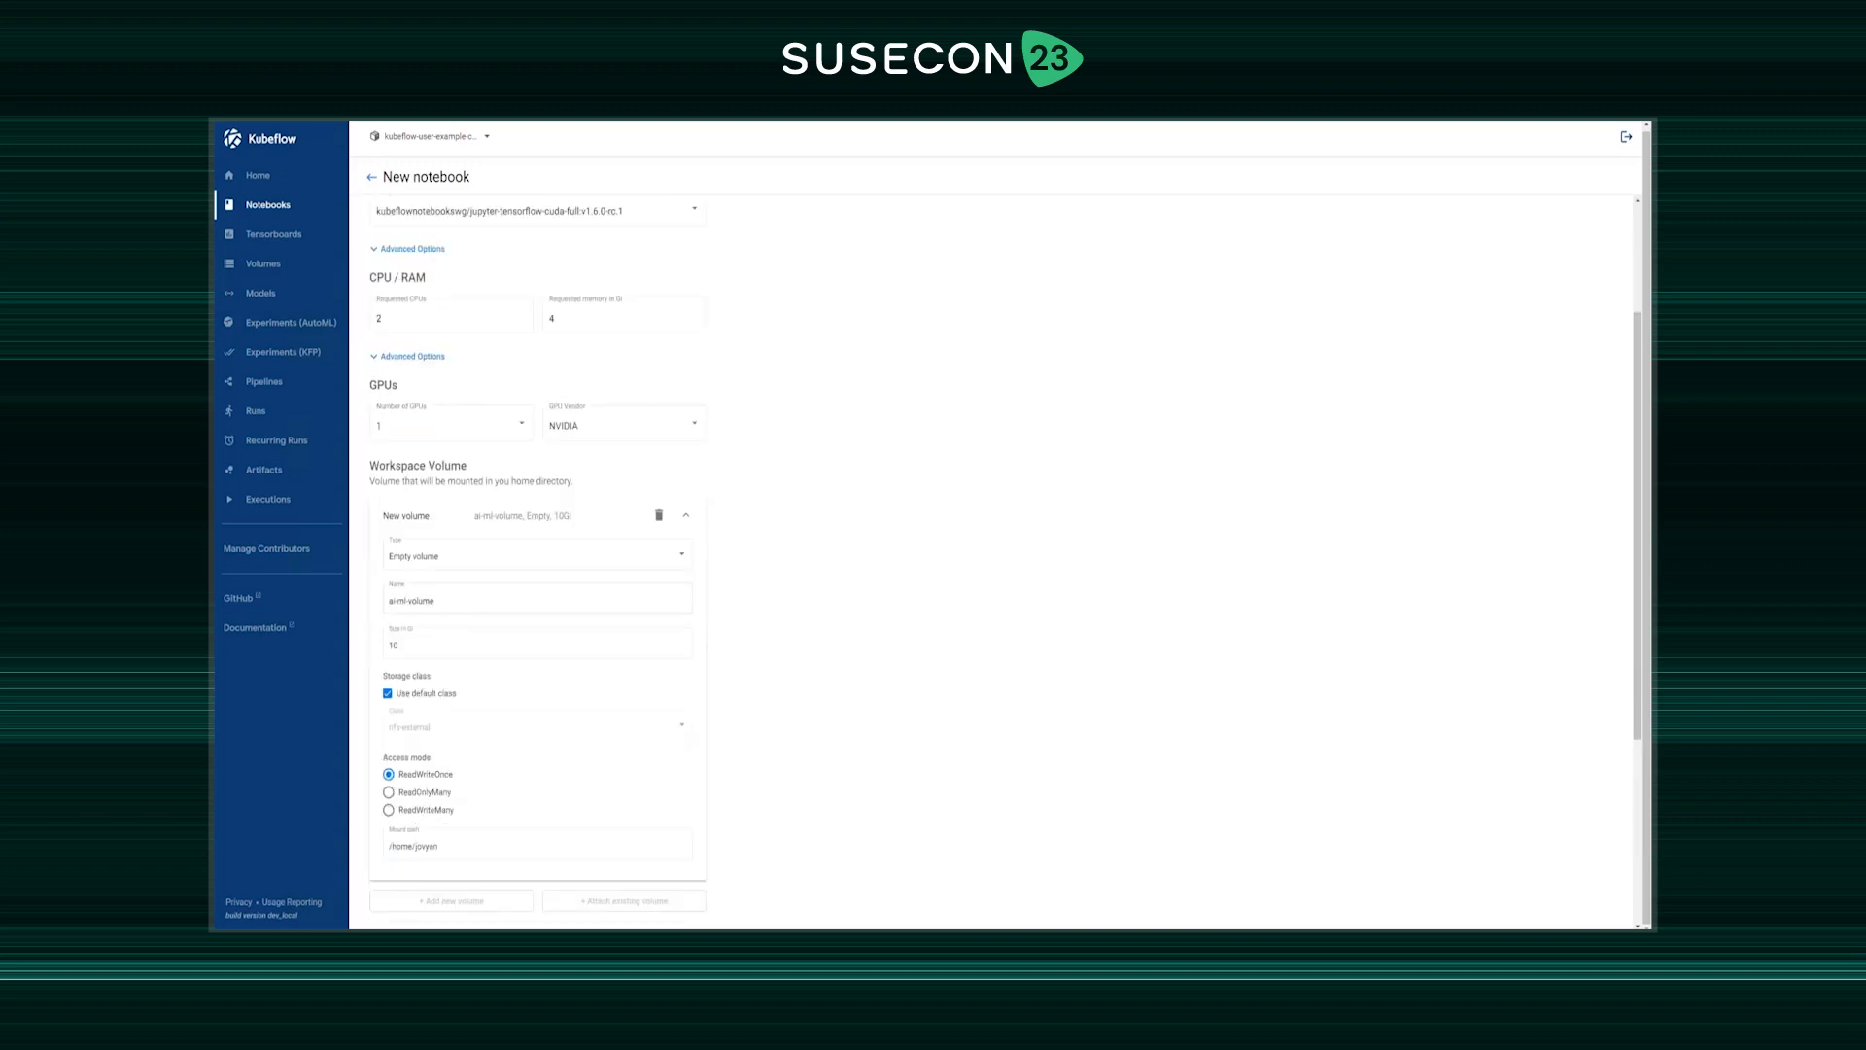
click(537, 555)
click(538, 555)
click(388, 693)
scroll(1004, 563, down, 5)
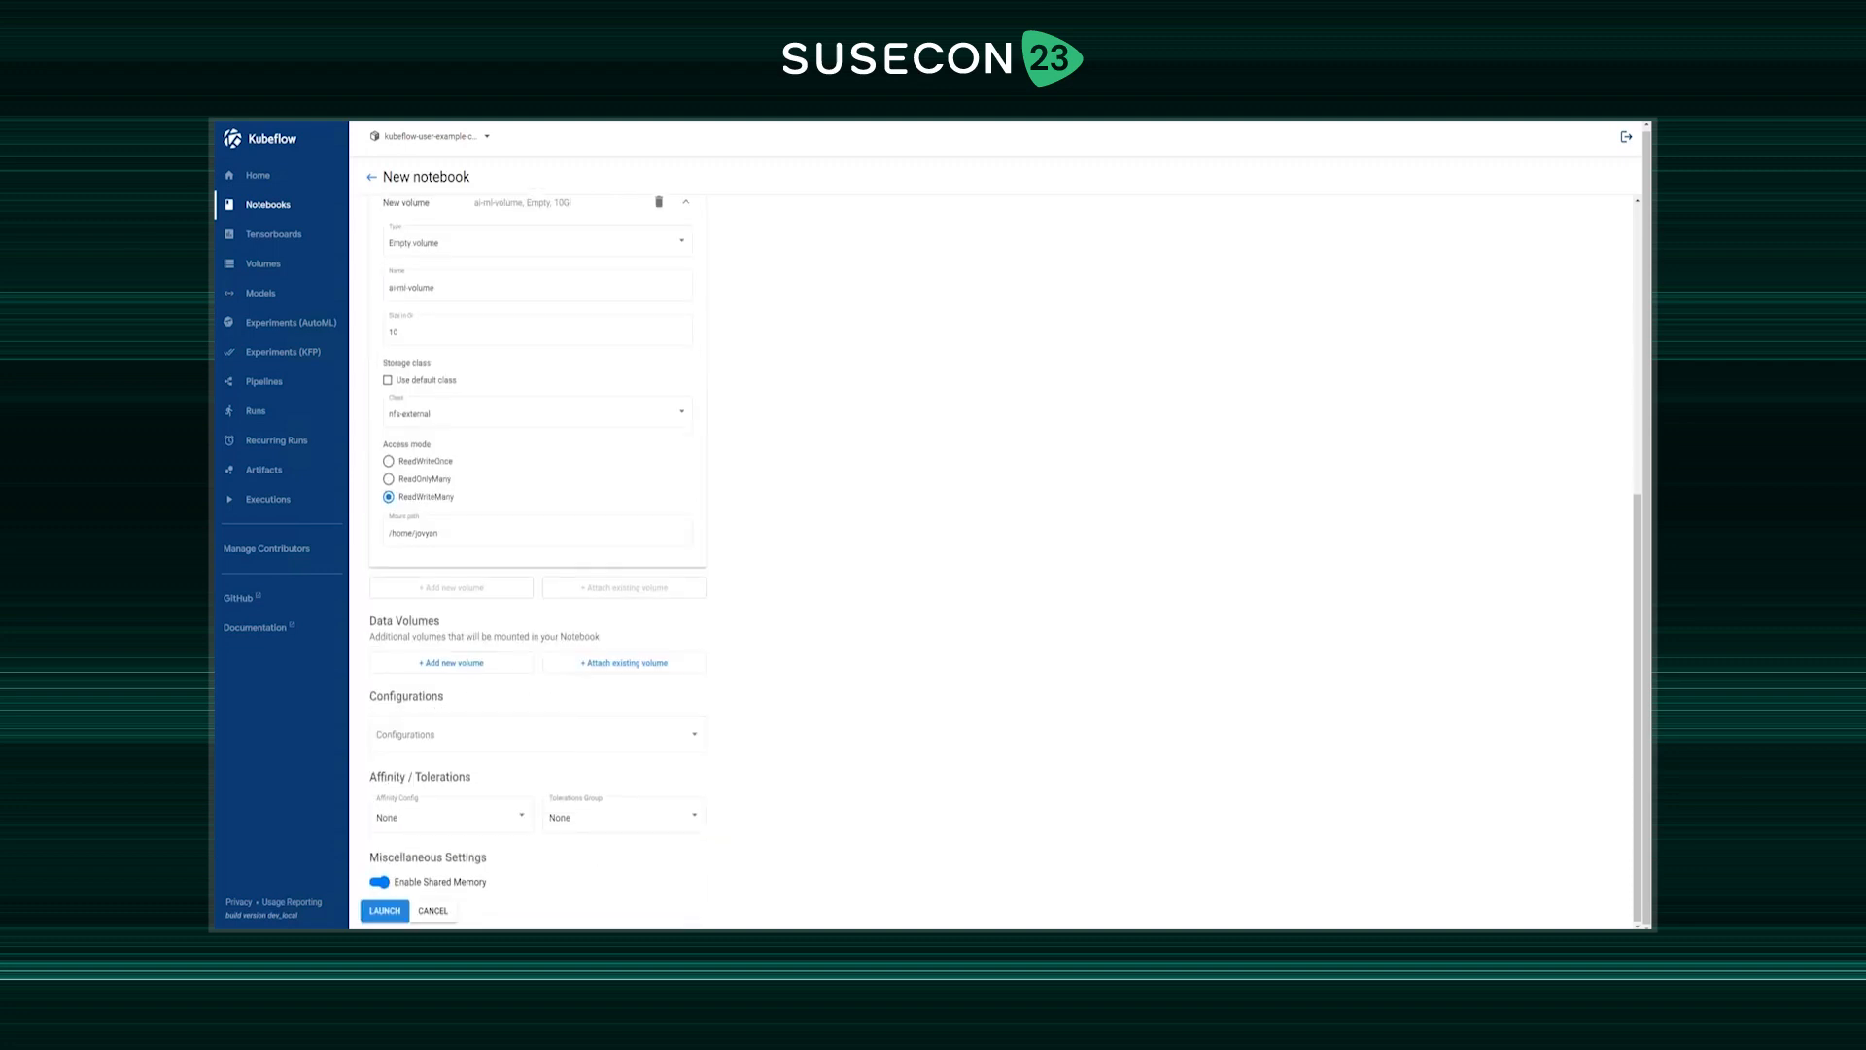
click(385, 911)
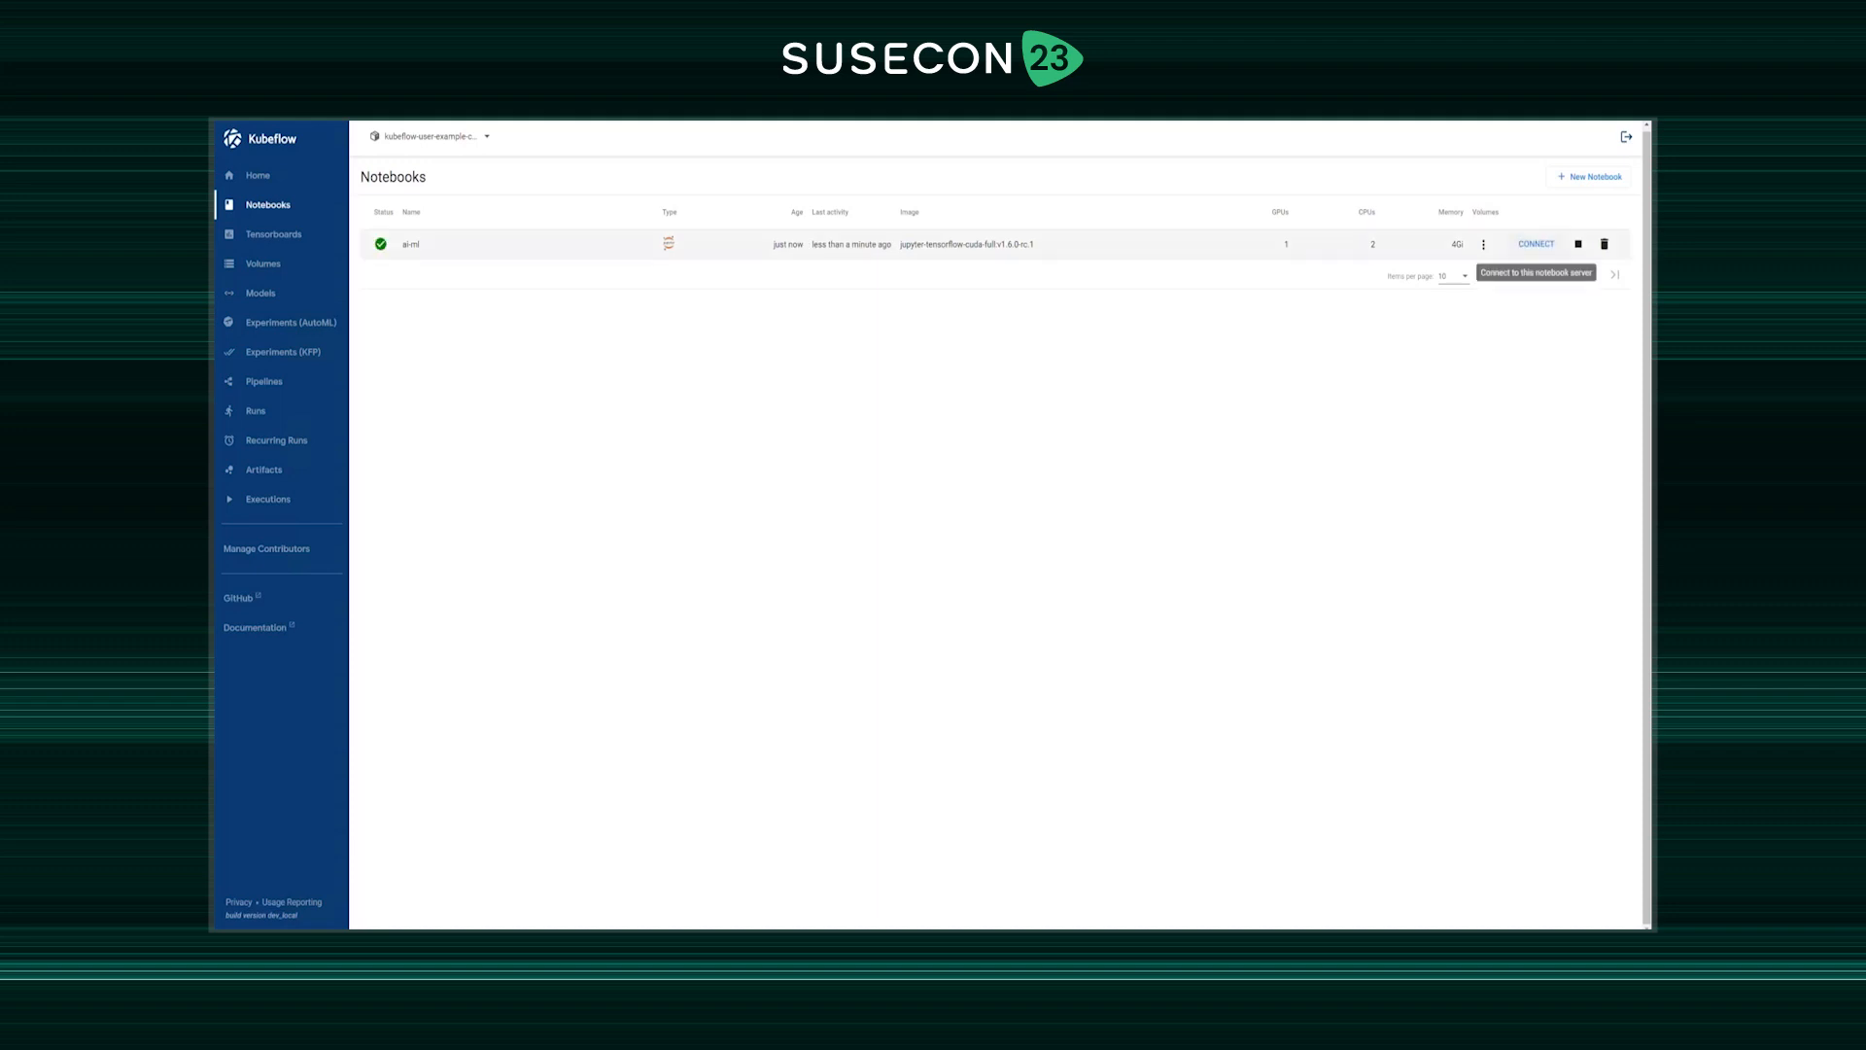
- Connect to the ai-ml notebook server, upload the CPU and GPU New notebook file to JupyterLab, and open it
click(1536, 244)
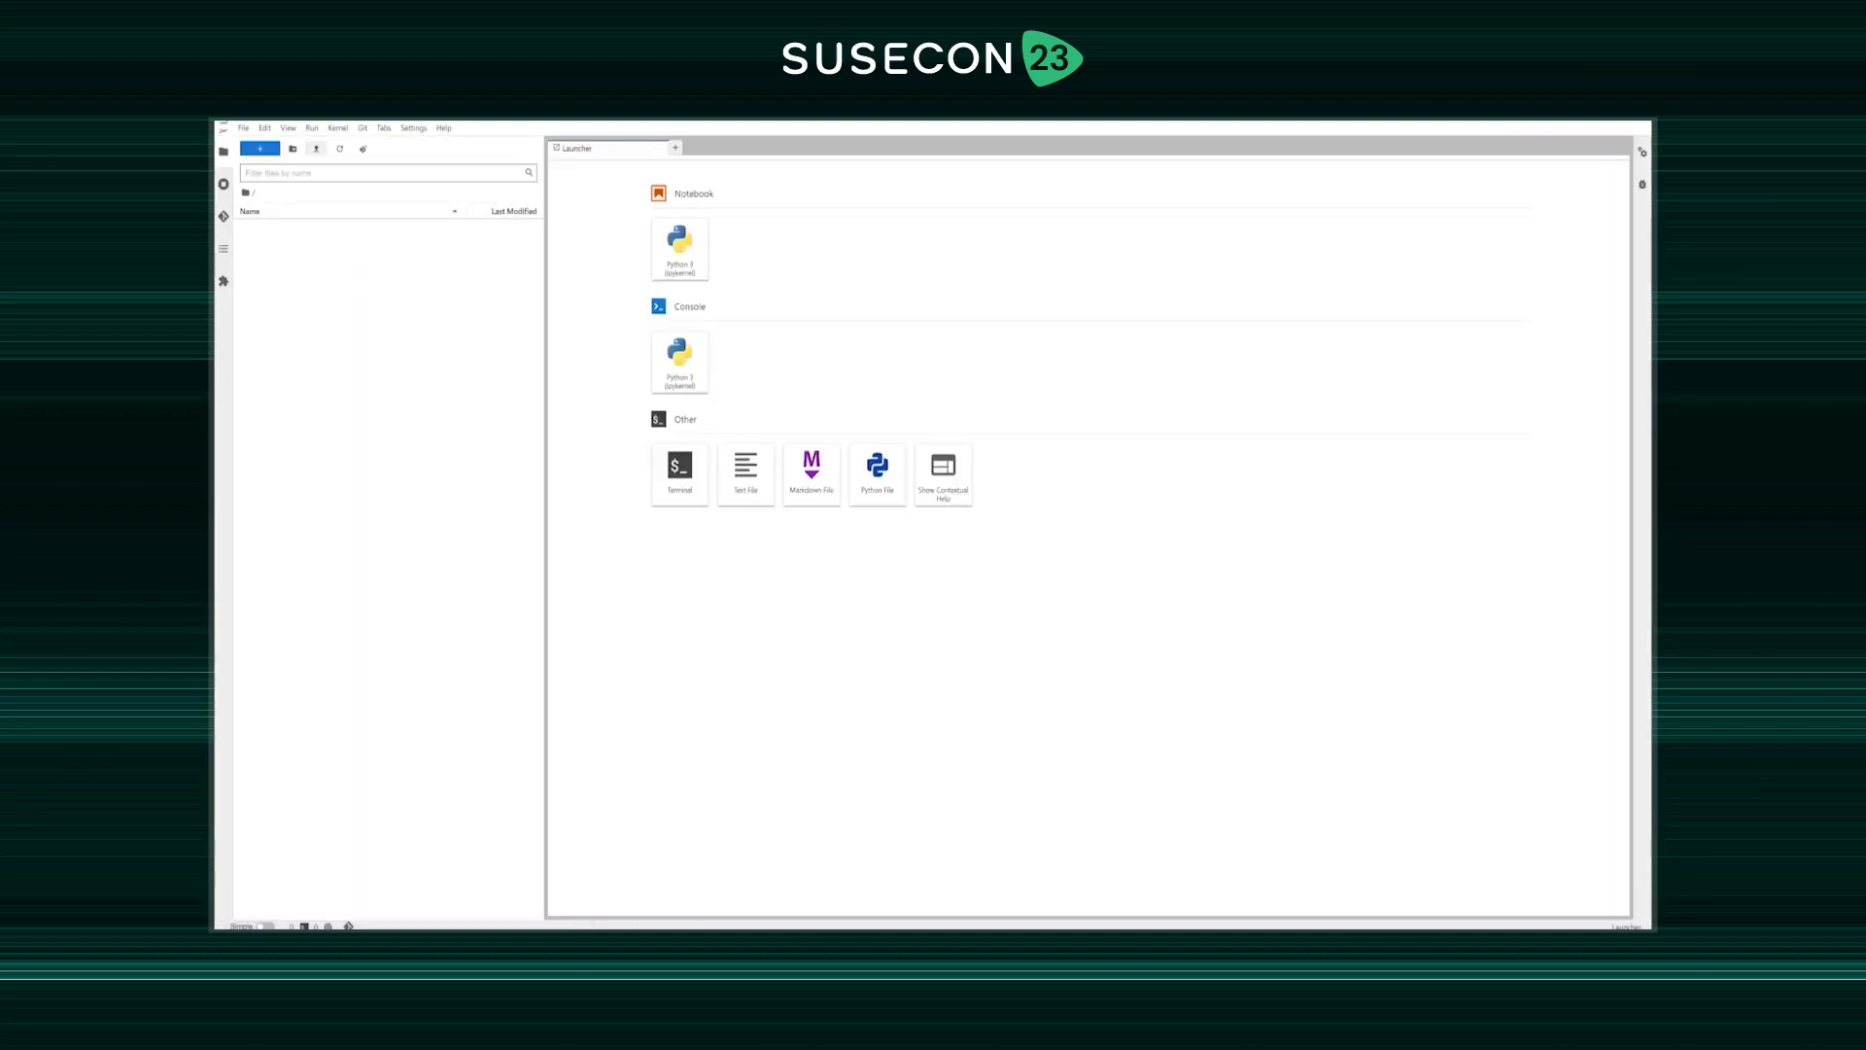
click(316, 149)
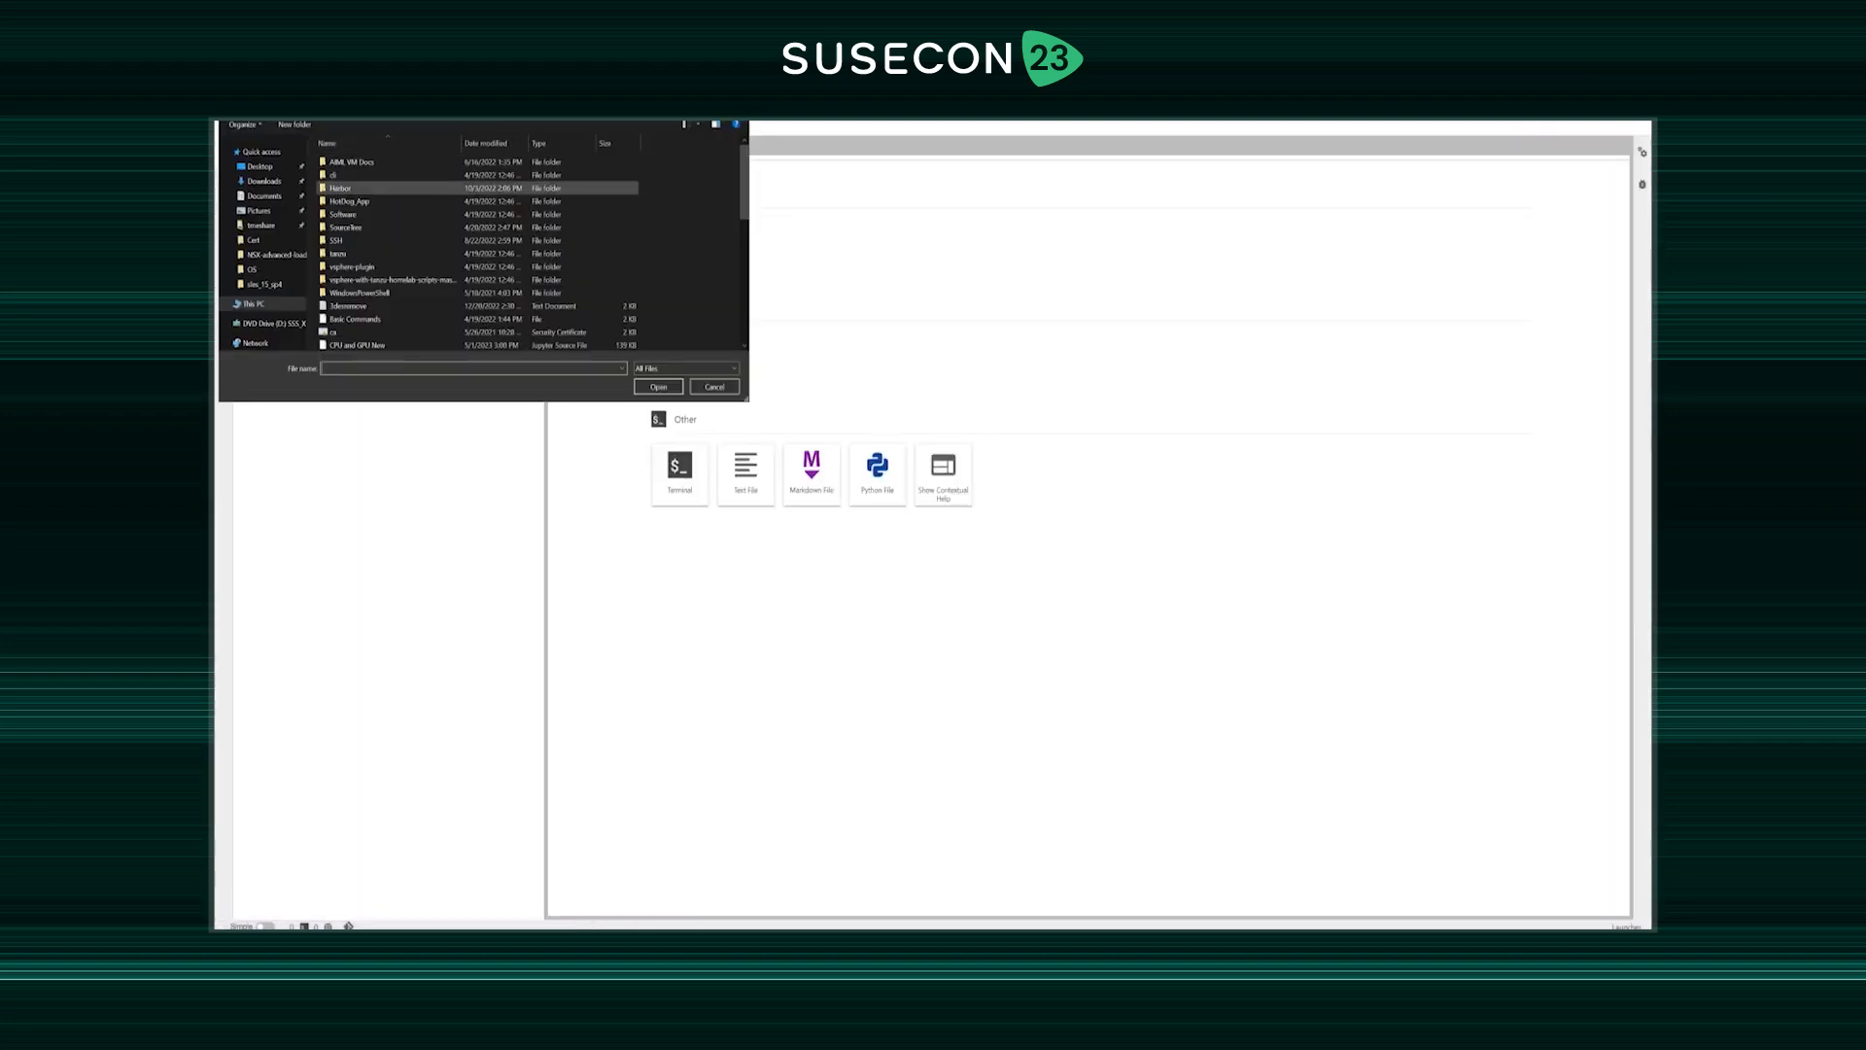
scroll(408, 292, down, 1)
click(408, 318)
click(658, 388)
double_click(293, 227)
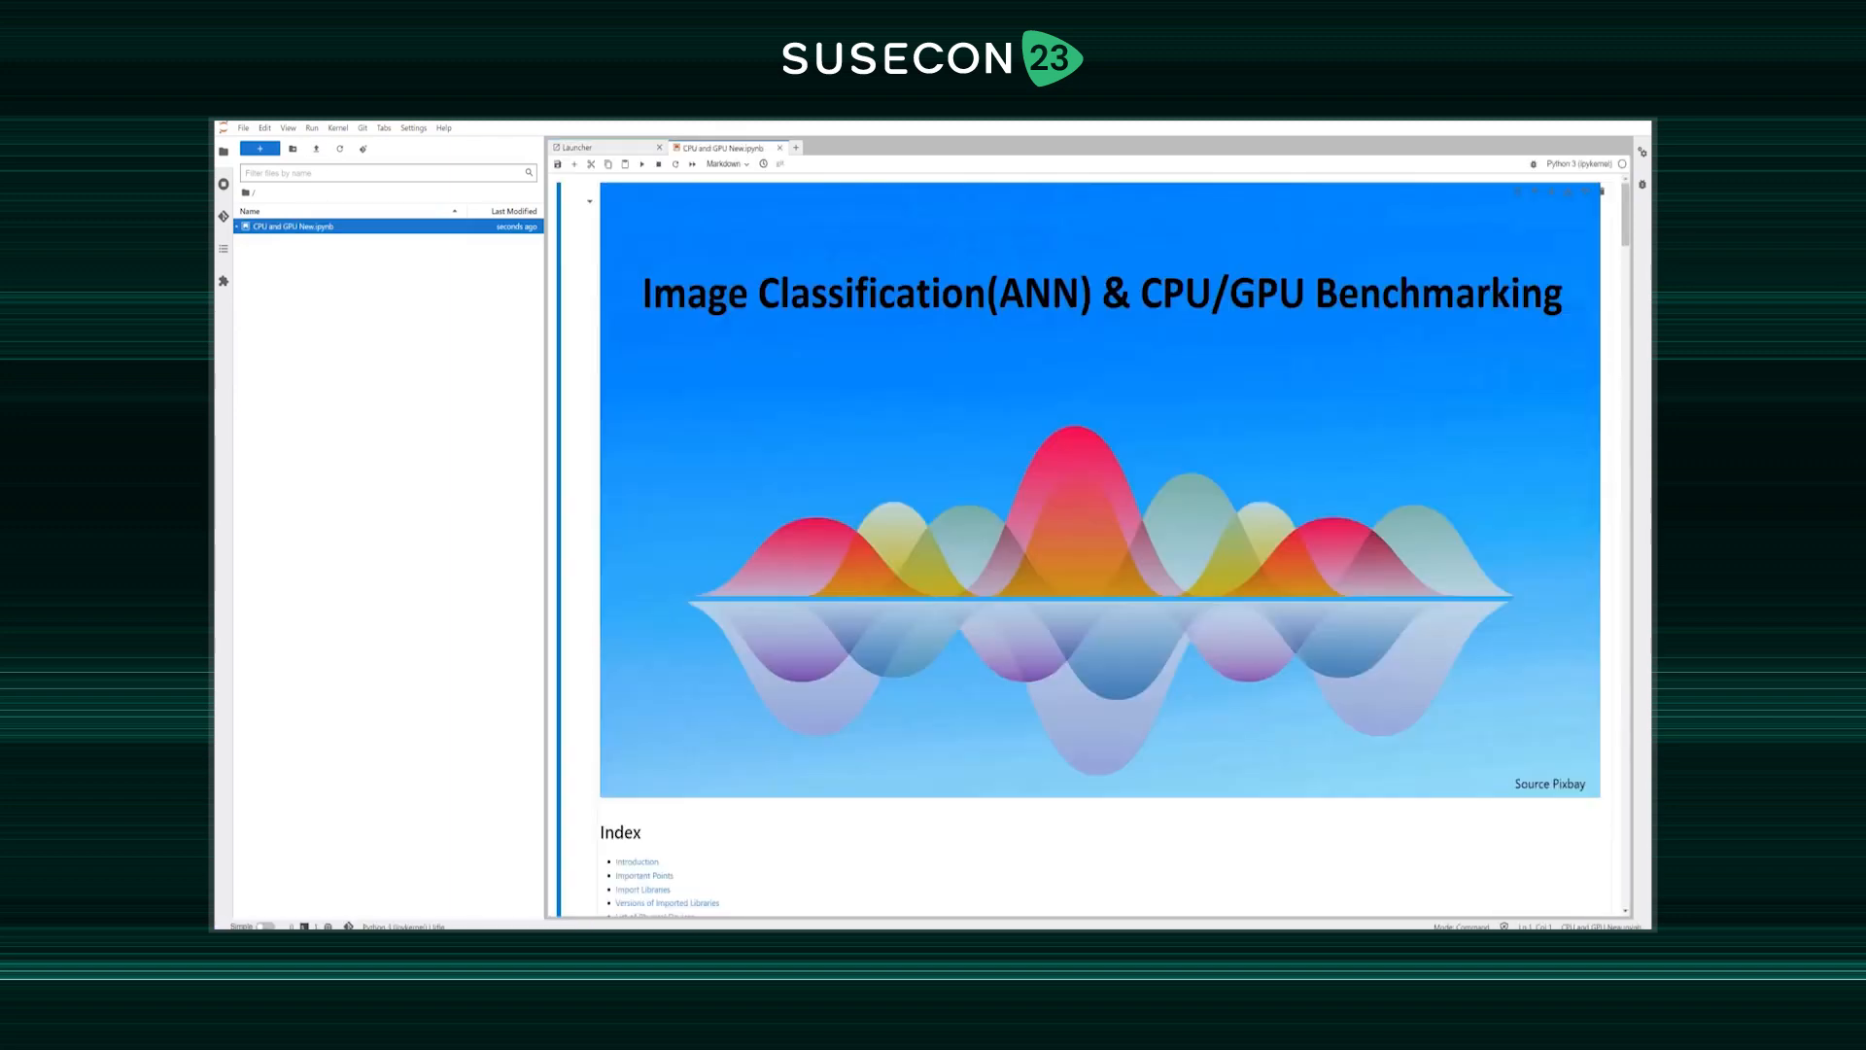
- Run all cells of the CPU and GPU New notebook
scroll(1079, 545, down, 6)
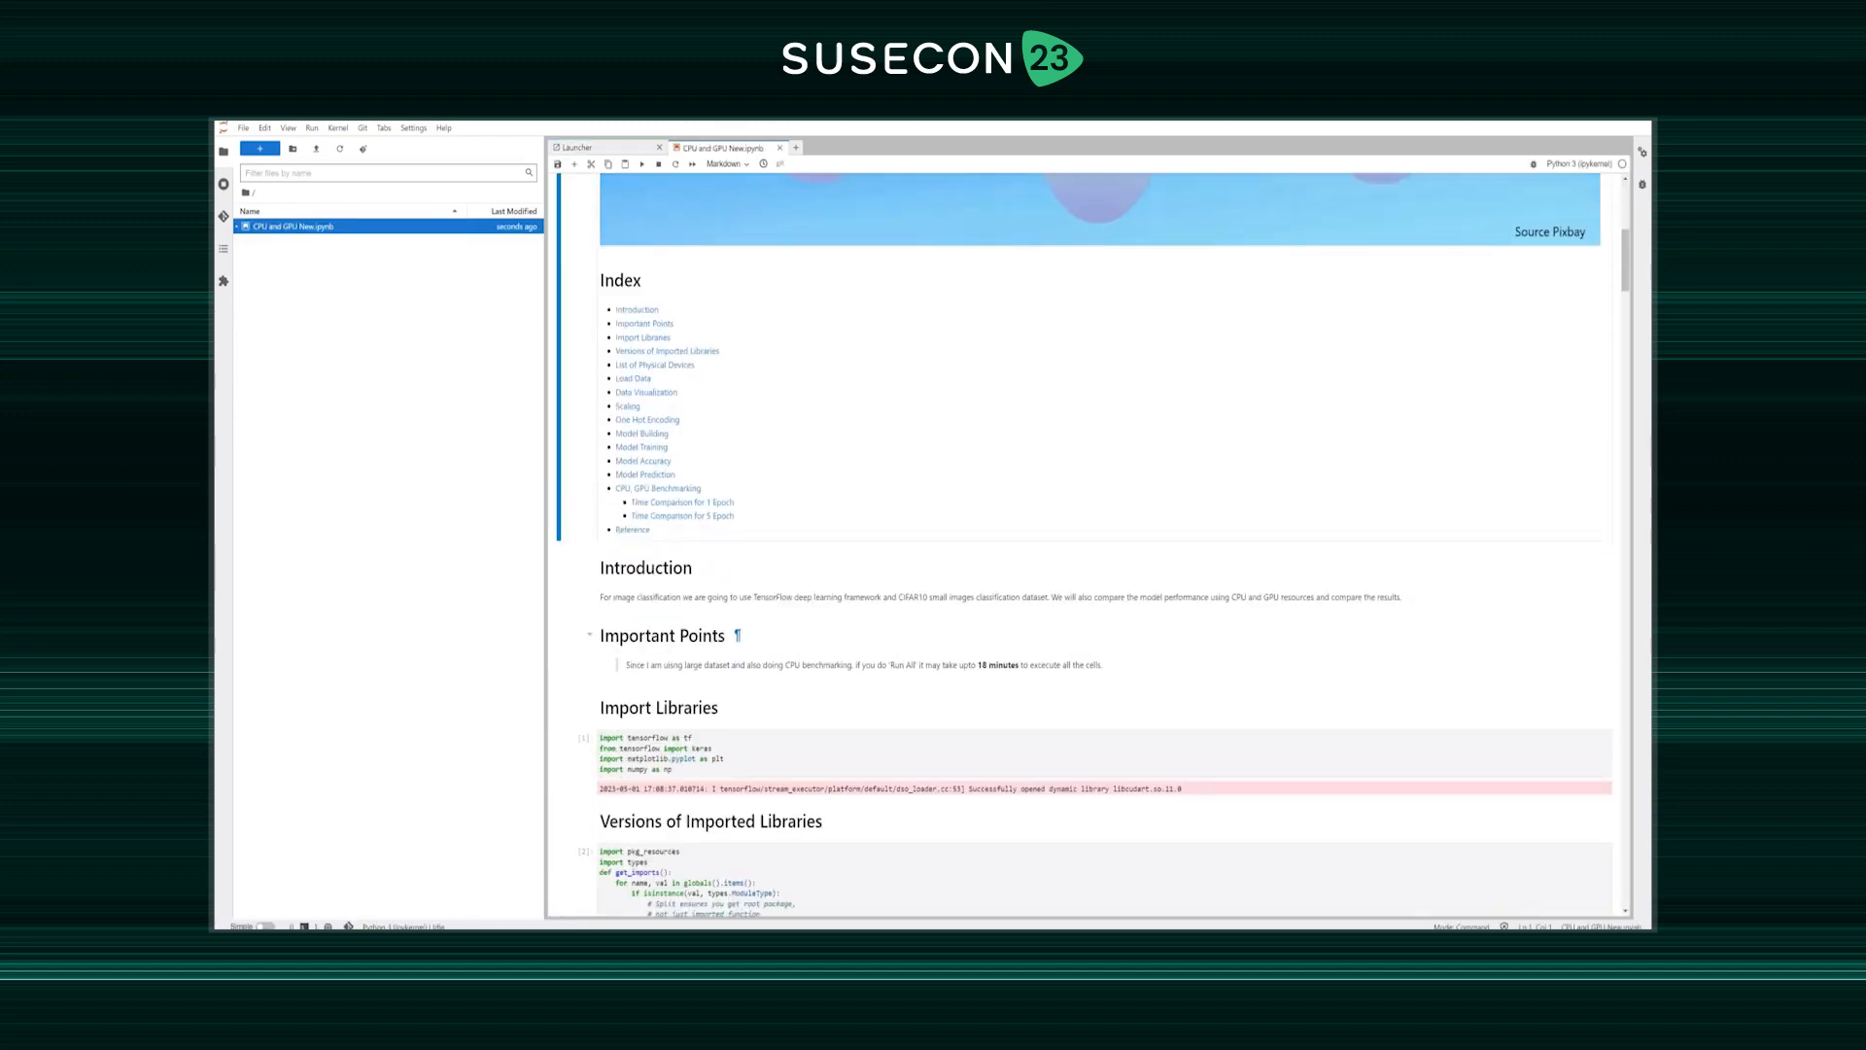
click(313, 128)
click(338, 267)
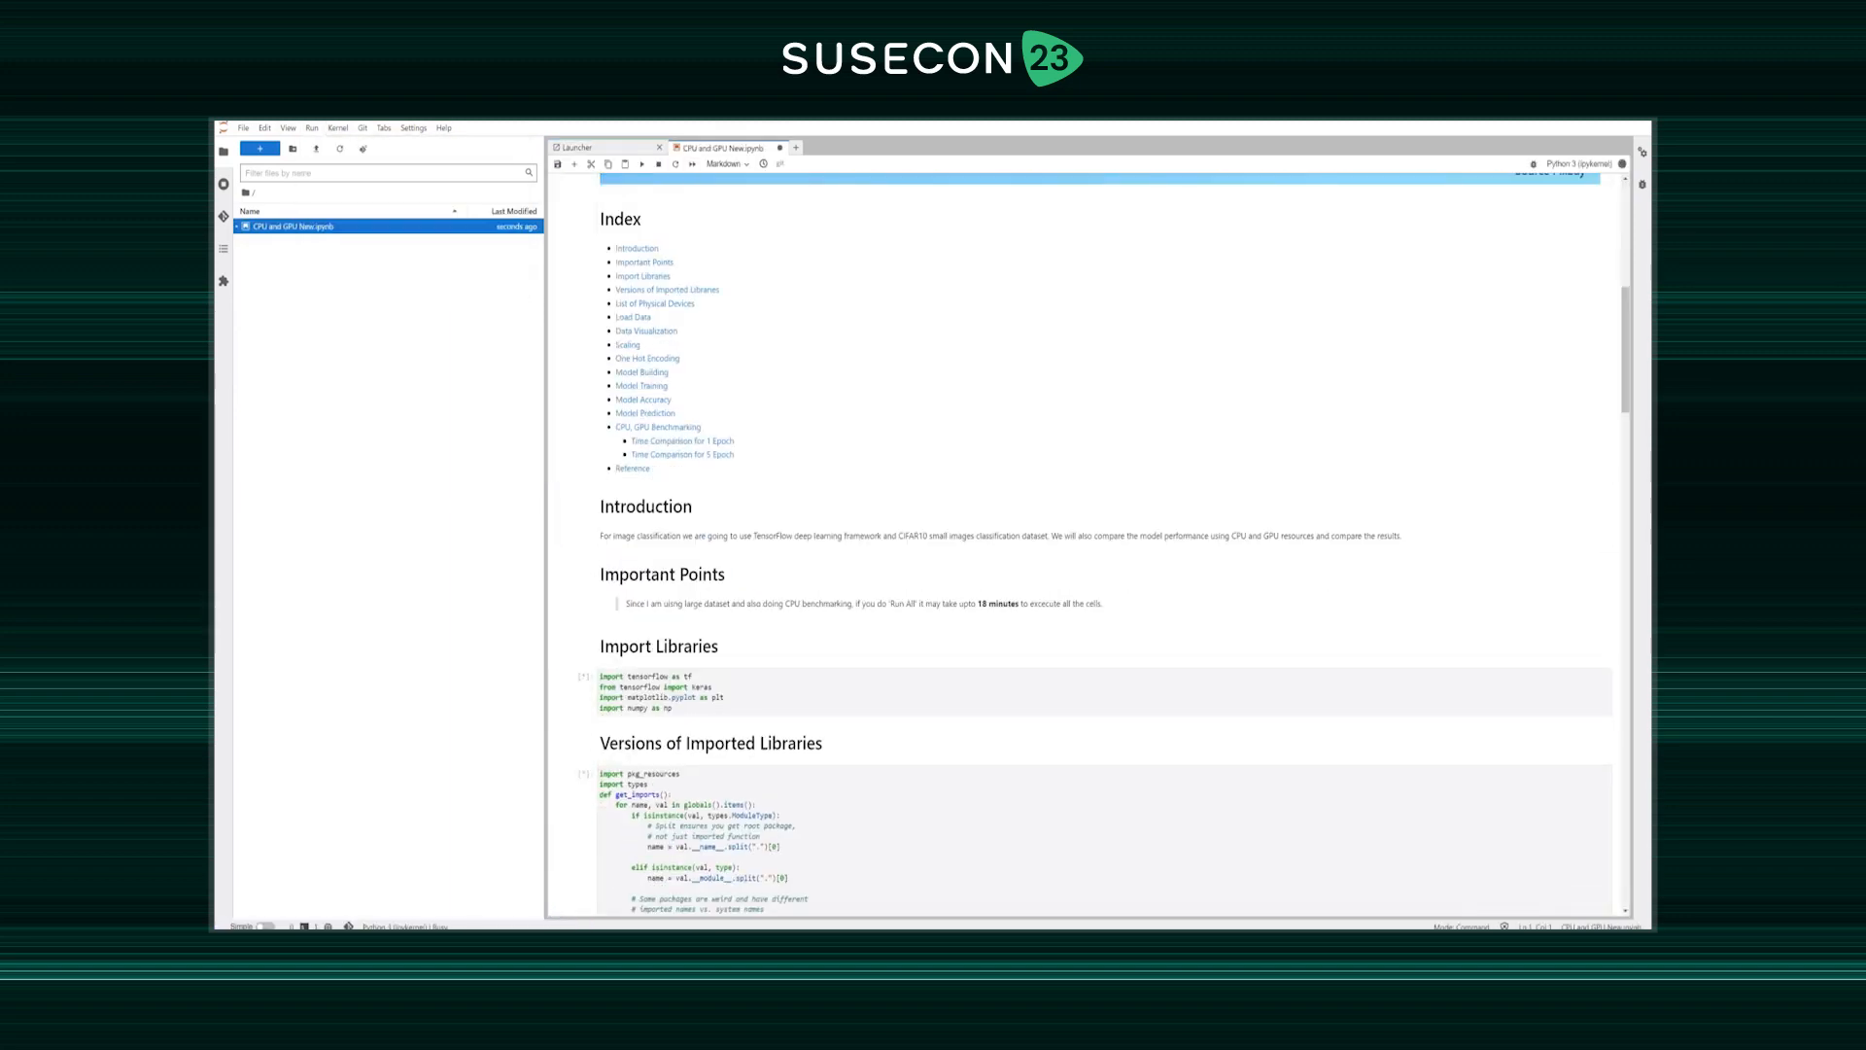
- Examine the notebook's outputs from library versions and physical devices through model training, prediction, and the CPU and GPU benchmarks for 1 and 5 epochs
scroll(1079, 545, down, 1)
scroll(1079, 665, down, 8)
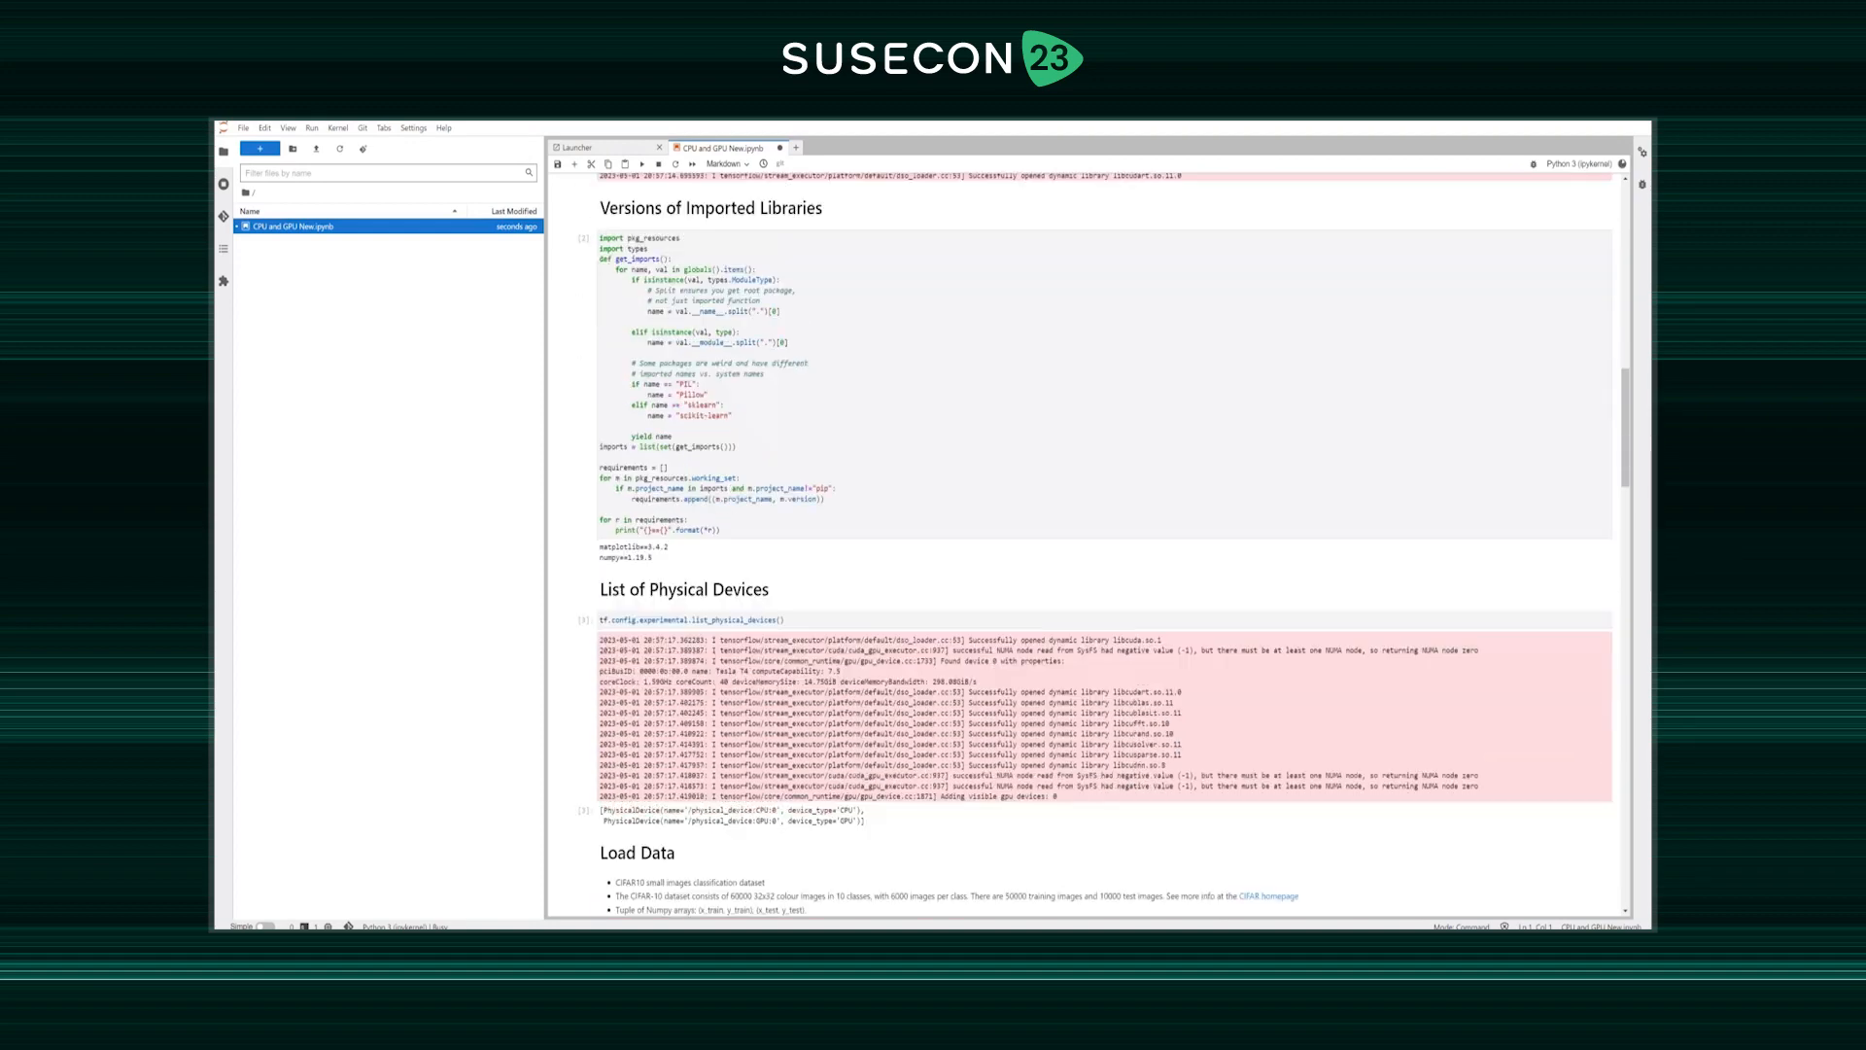
scroll(1079, 545, down, 7)
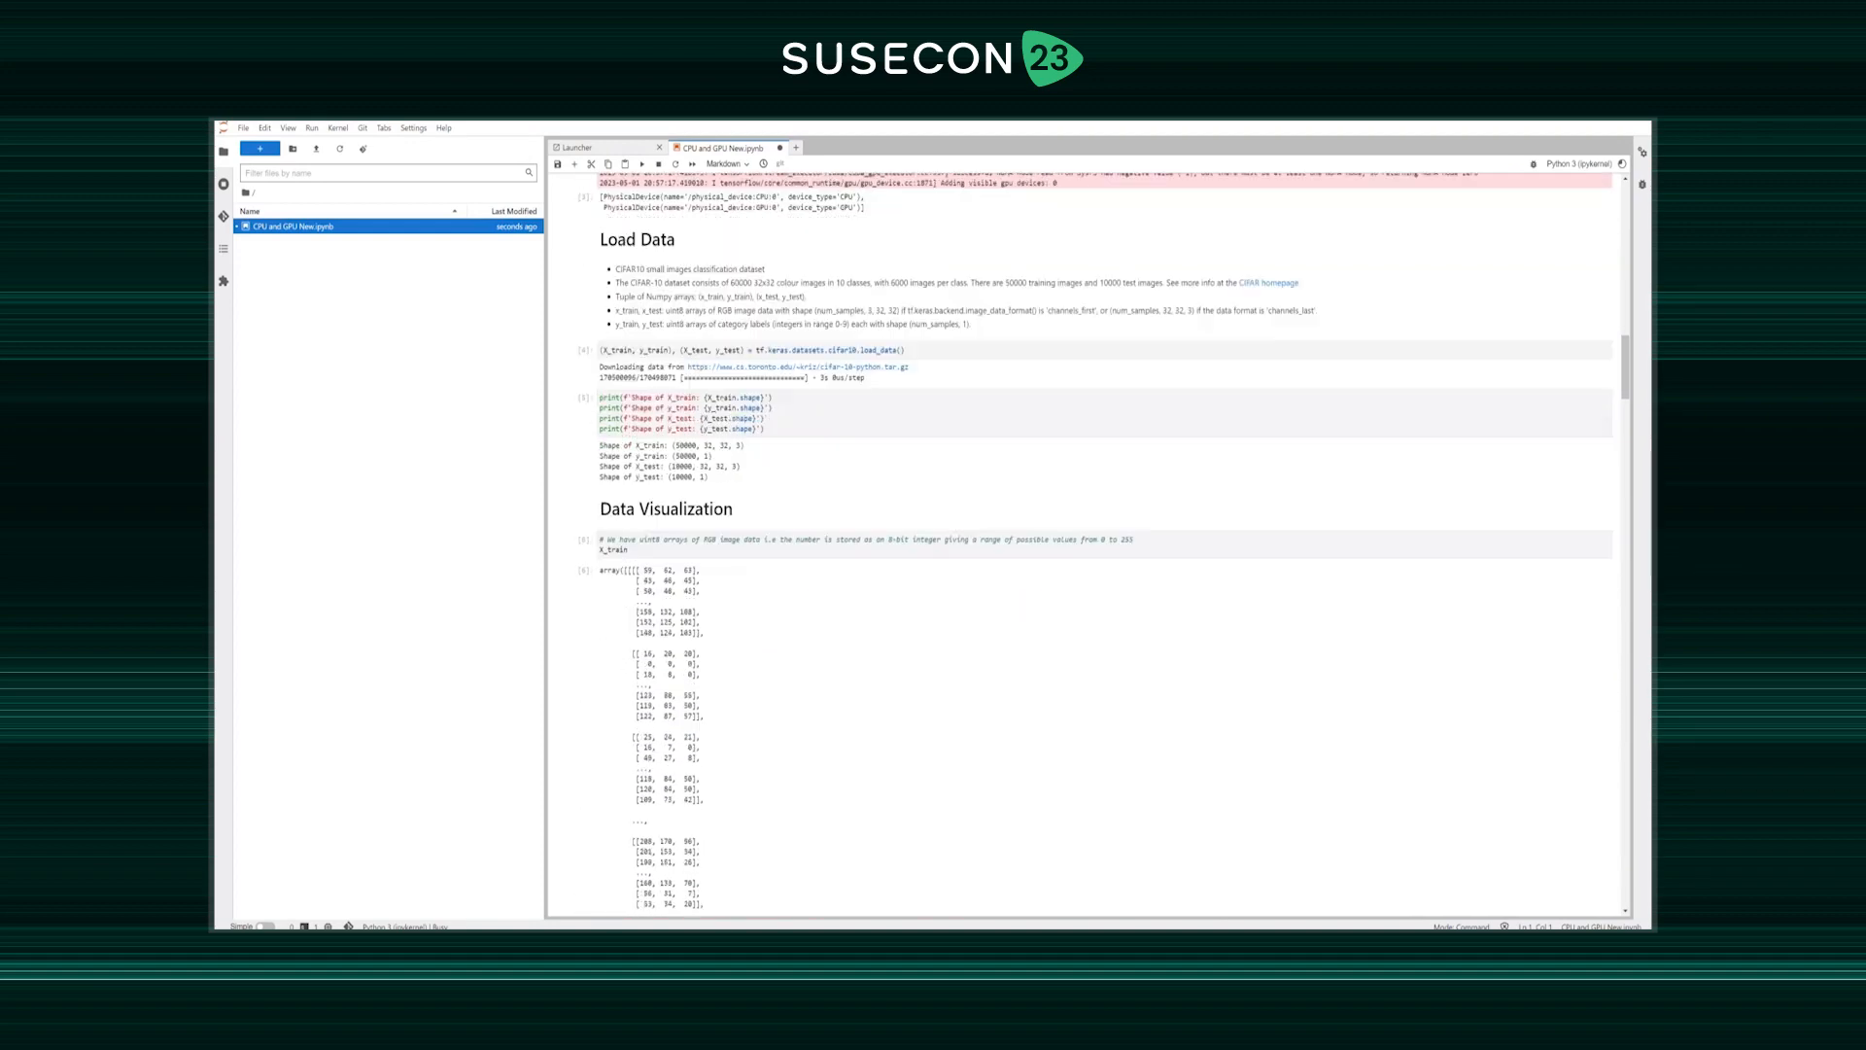
scroll(1079, 544, down, 20)
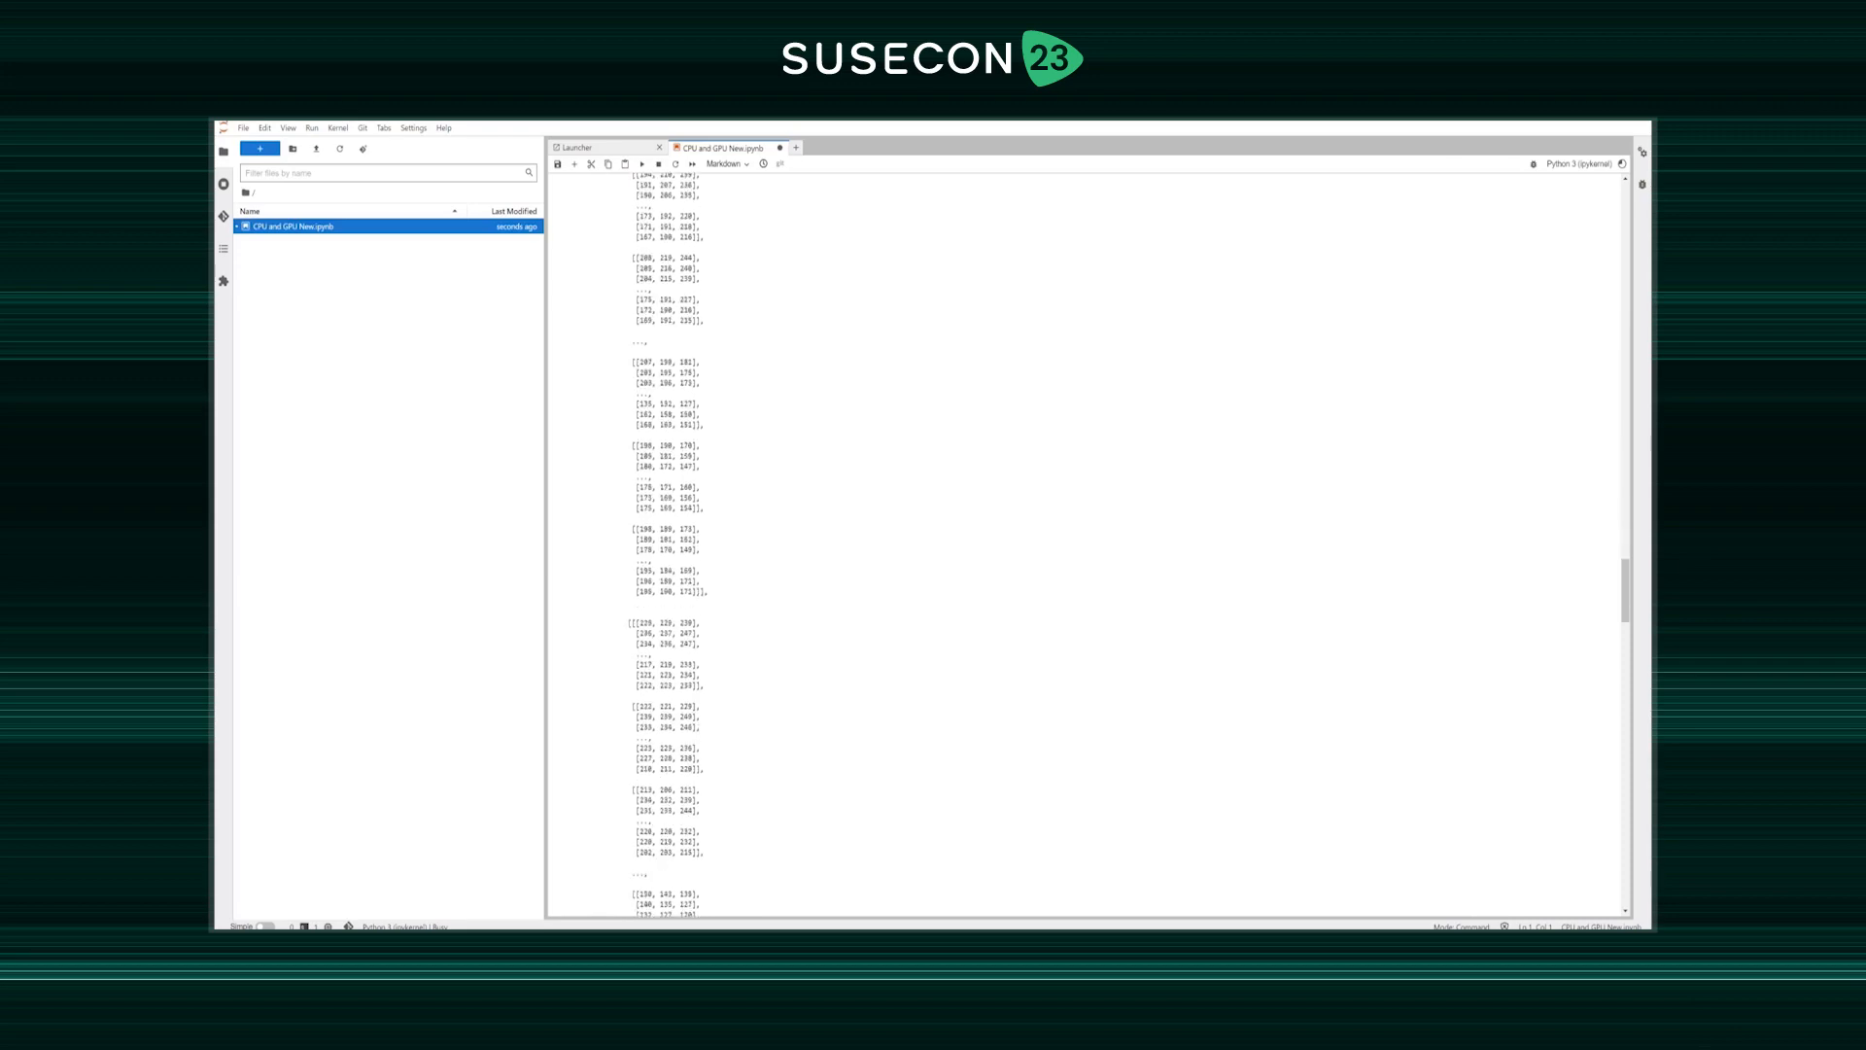
scroll(1079, 544, down, 7)
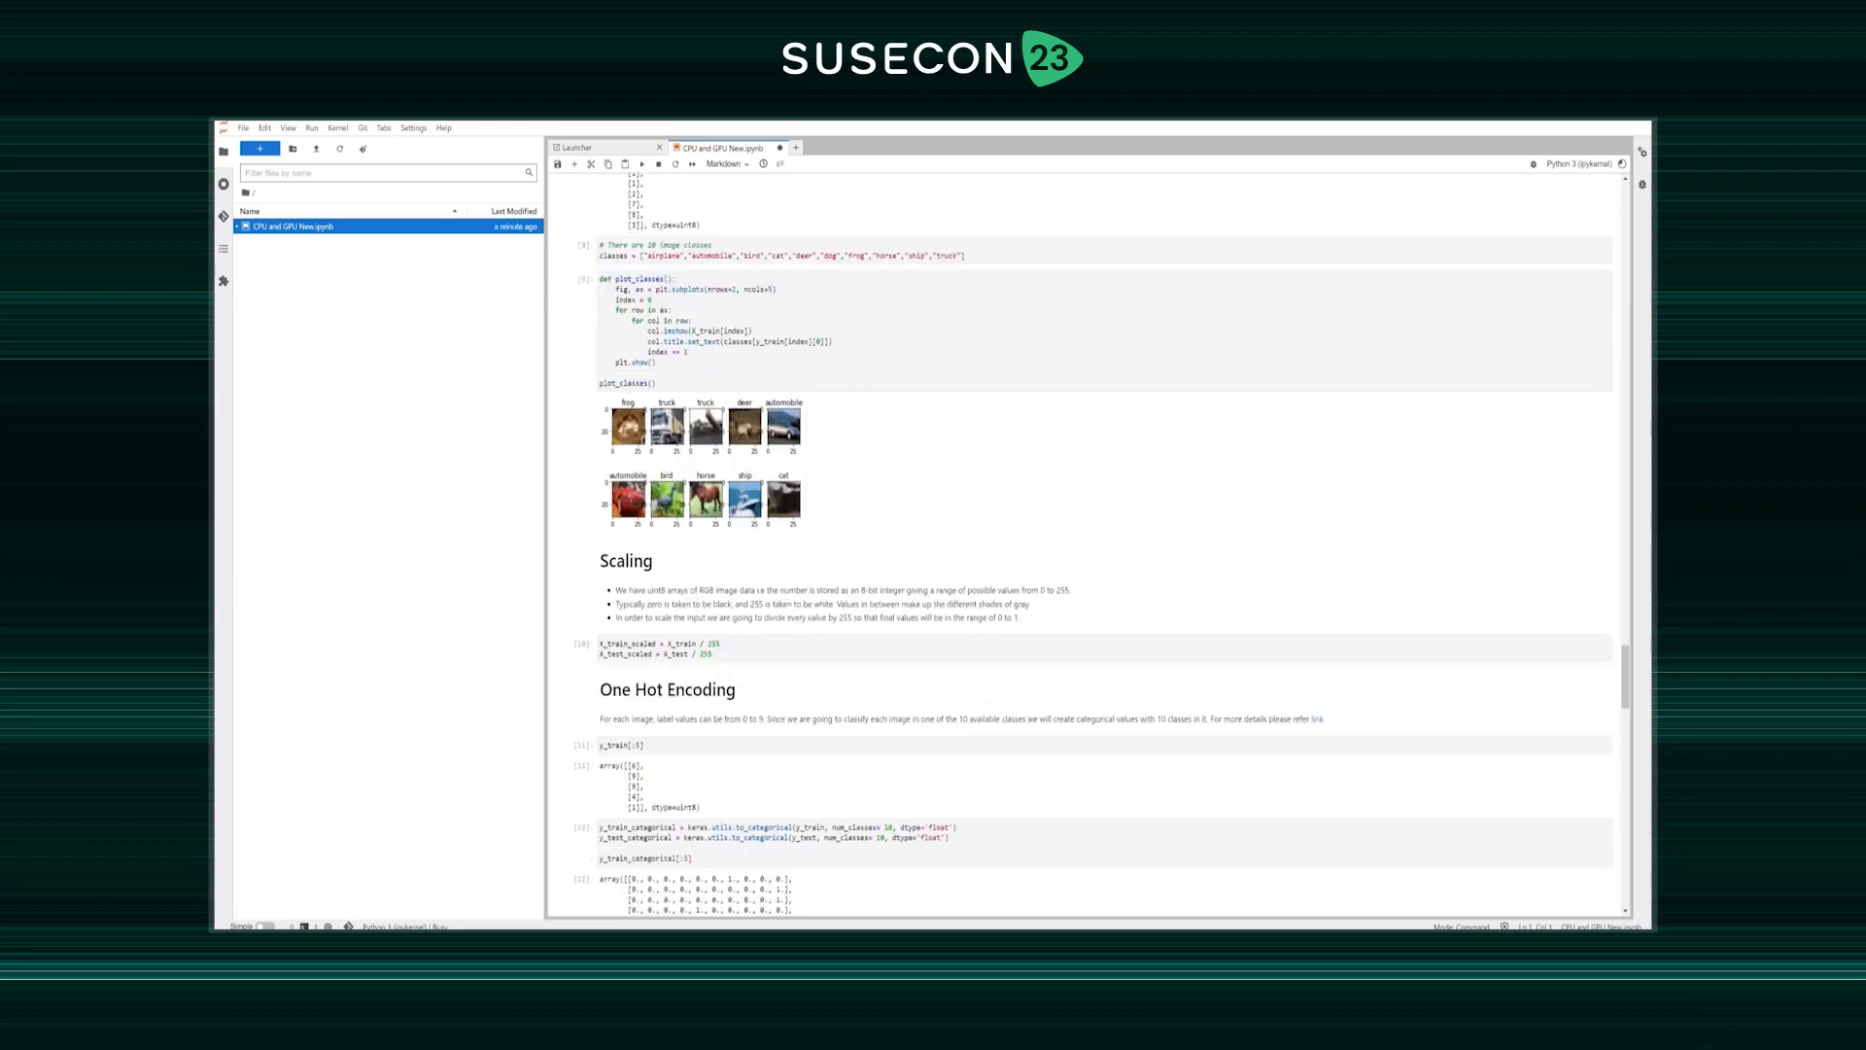
scroll(1079, 544, down, 8)
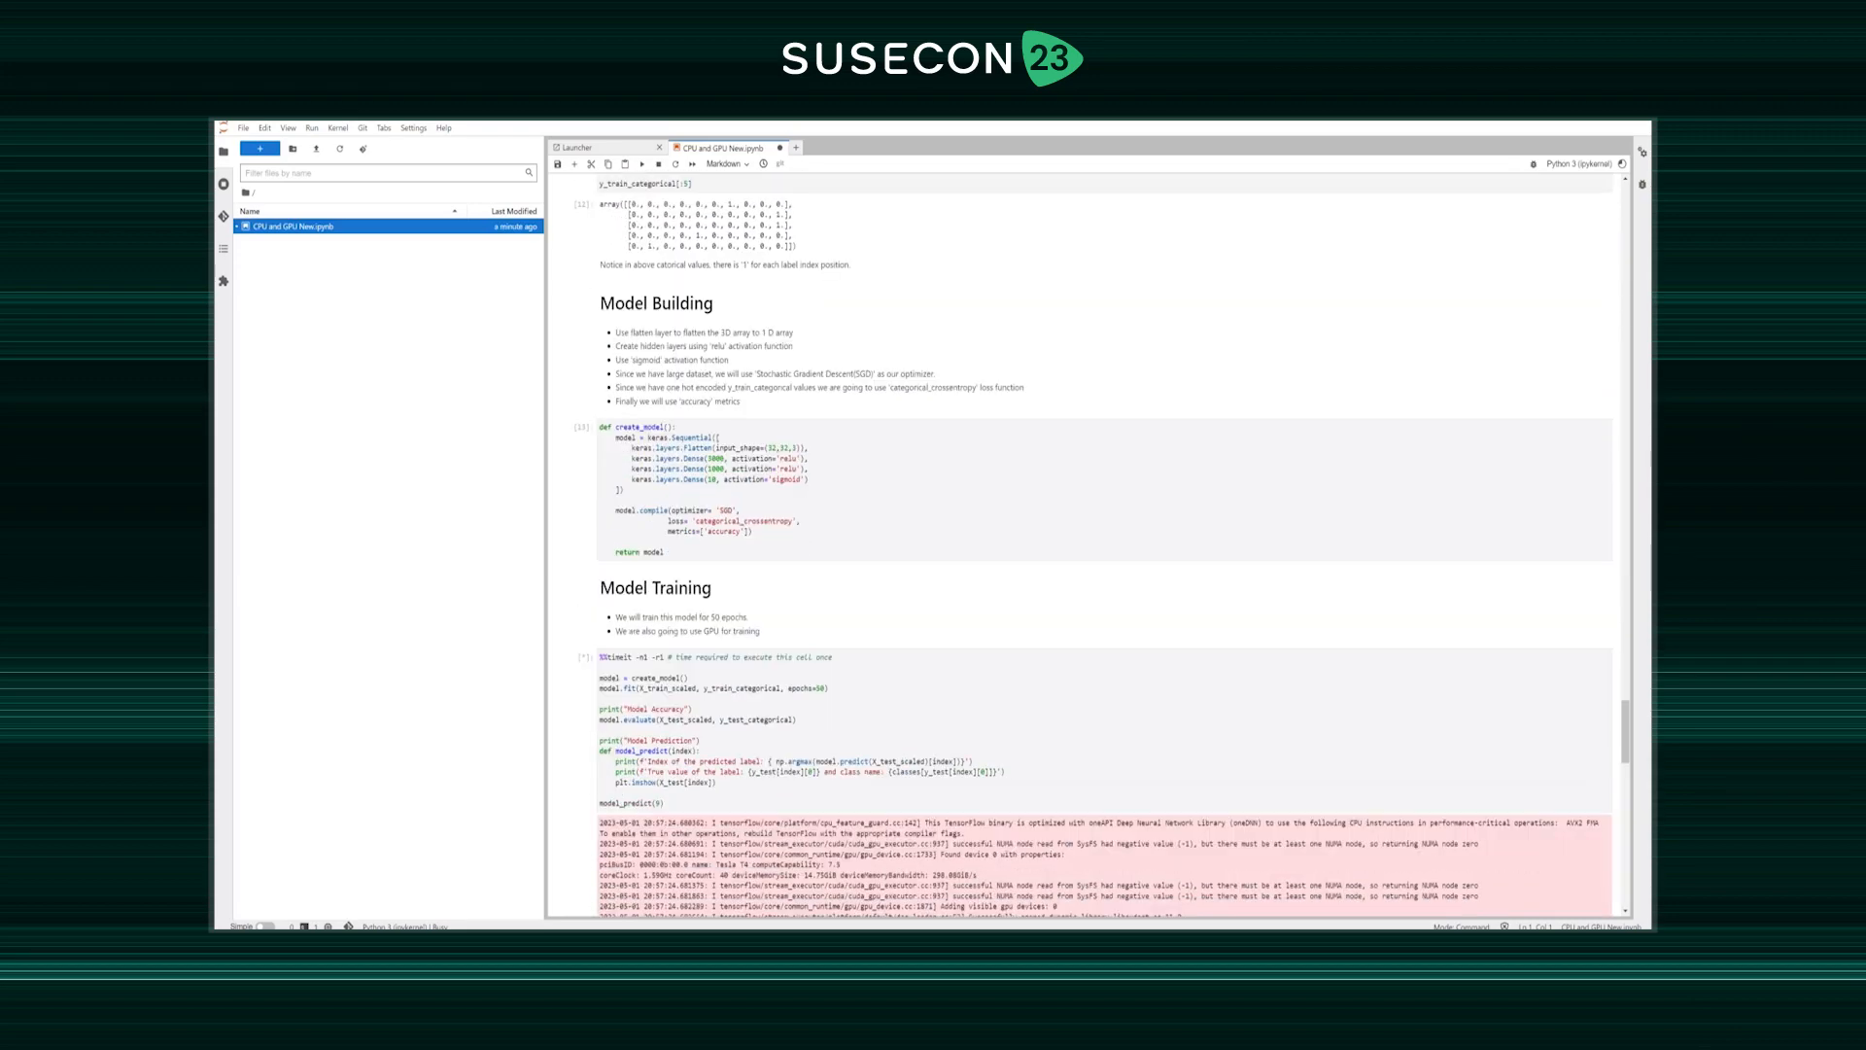
scroll(1079, 544, down, 7)
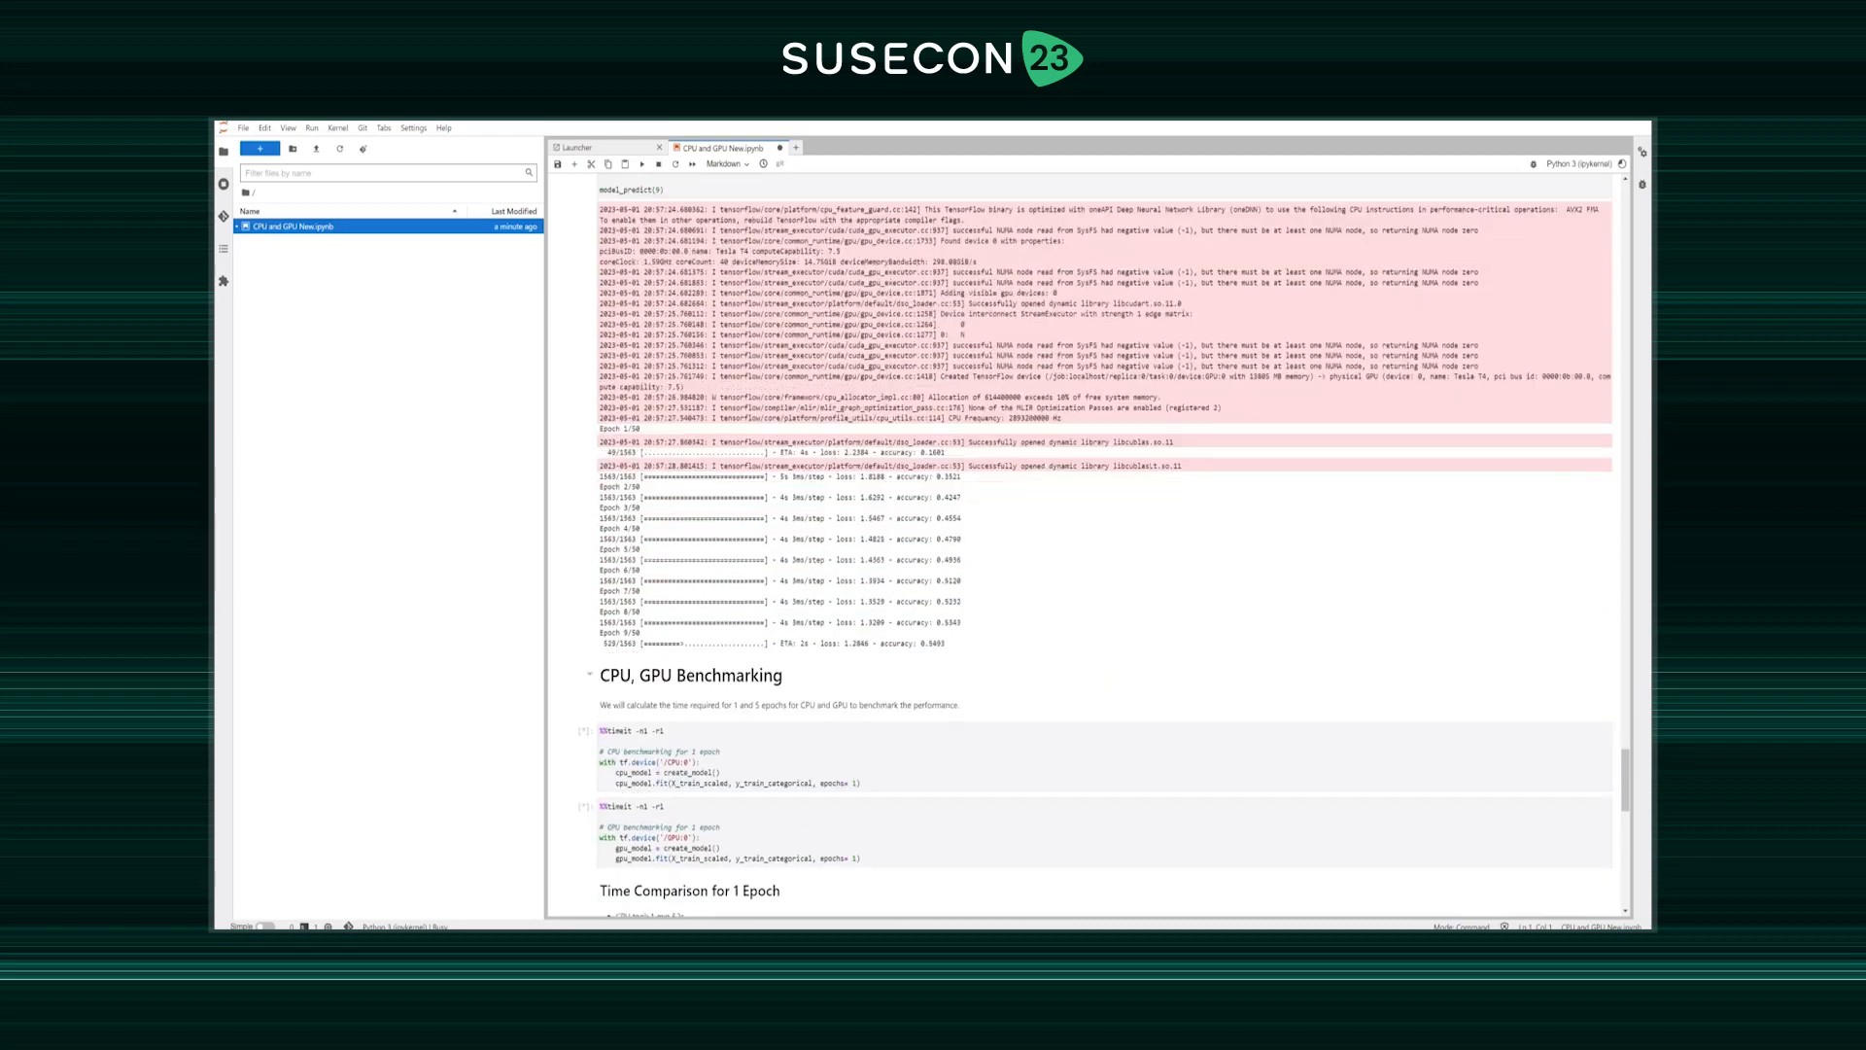
scroll(1079, 545, down, 2)
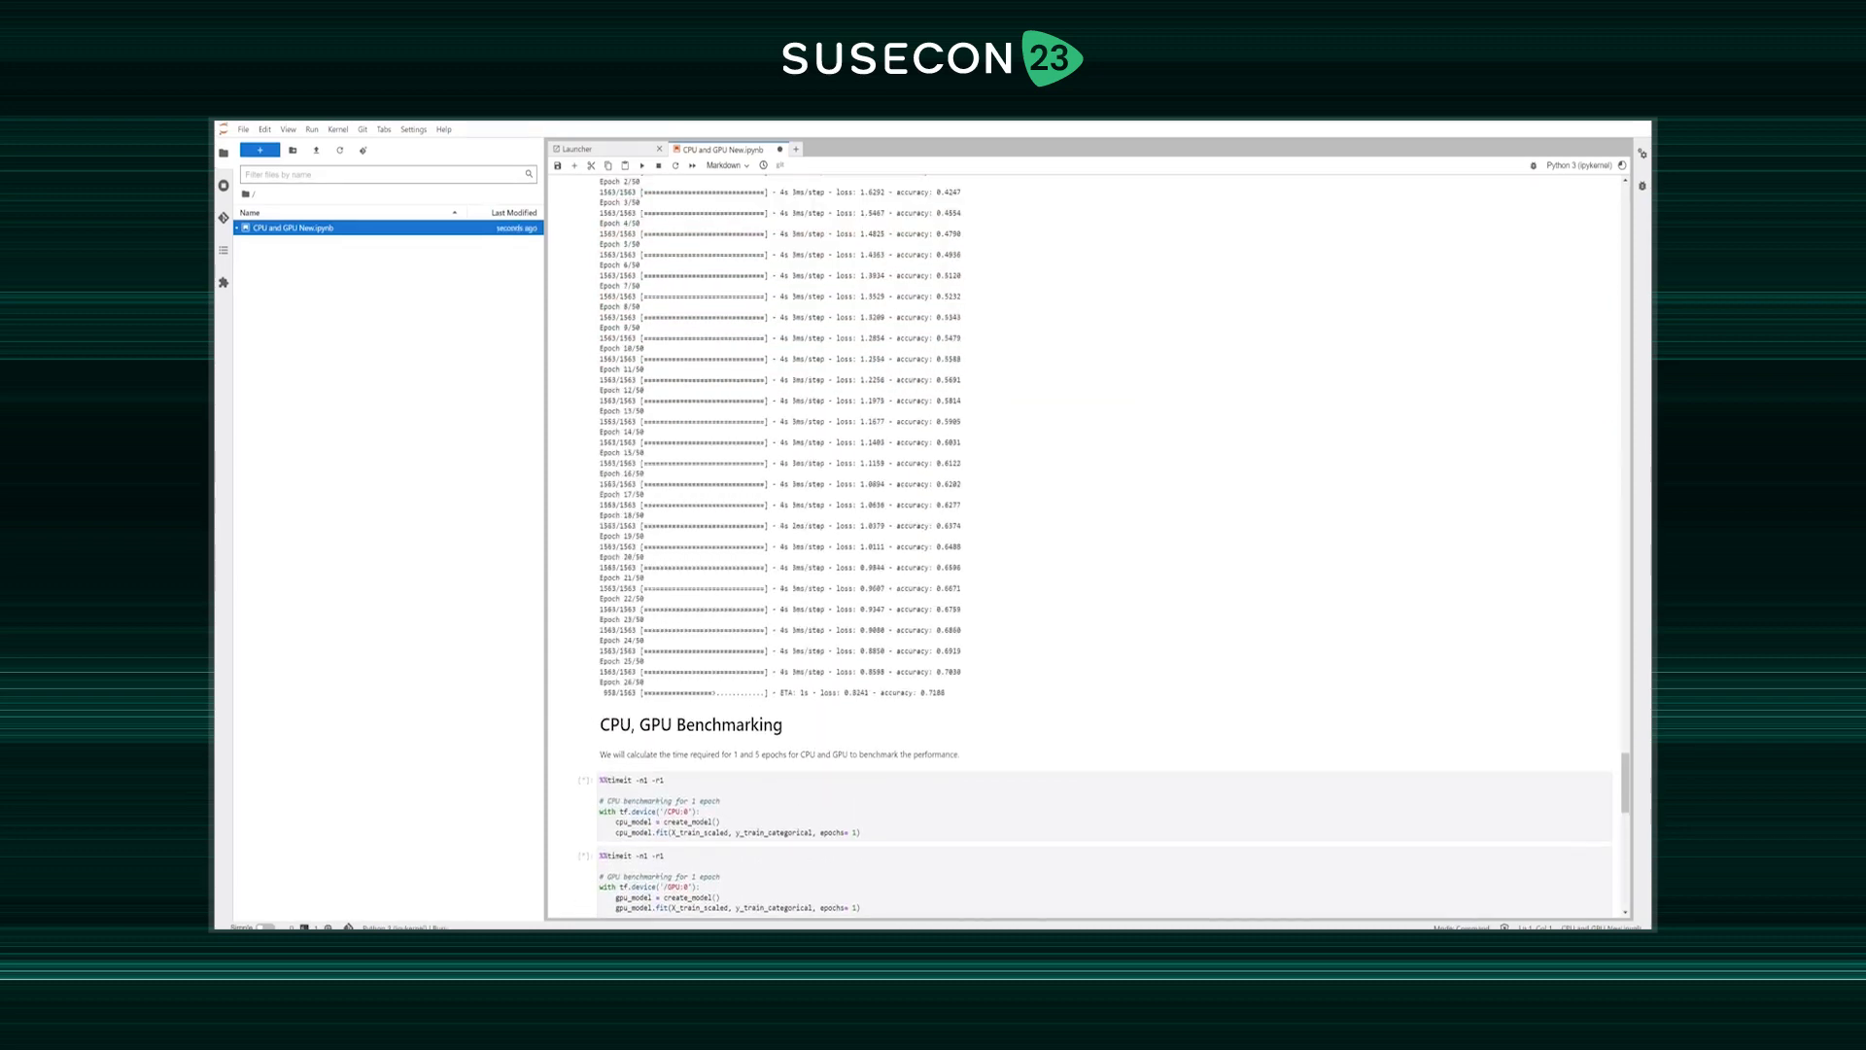
scroll(1079, 544, down, 5)
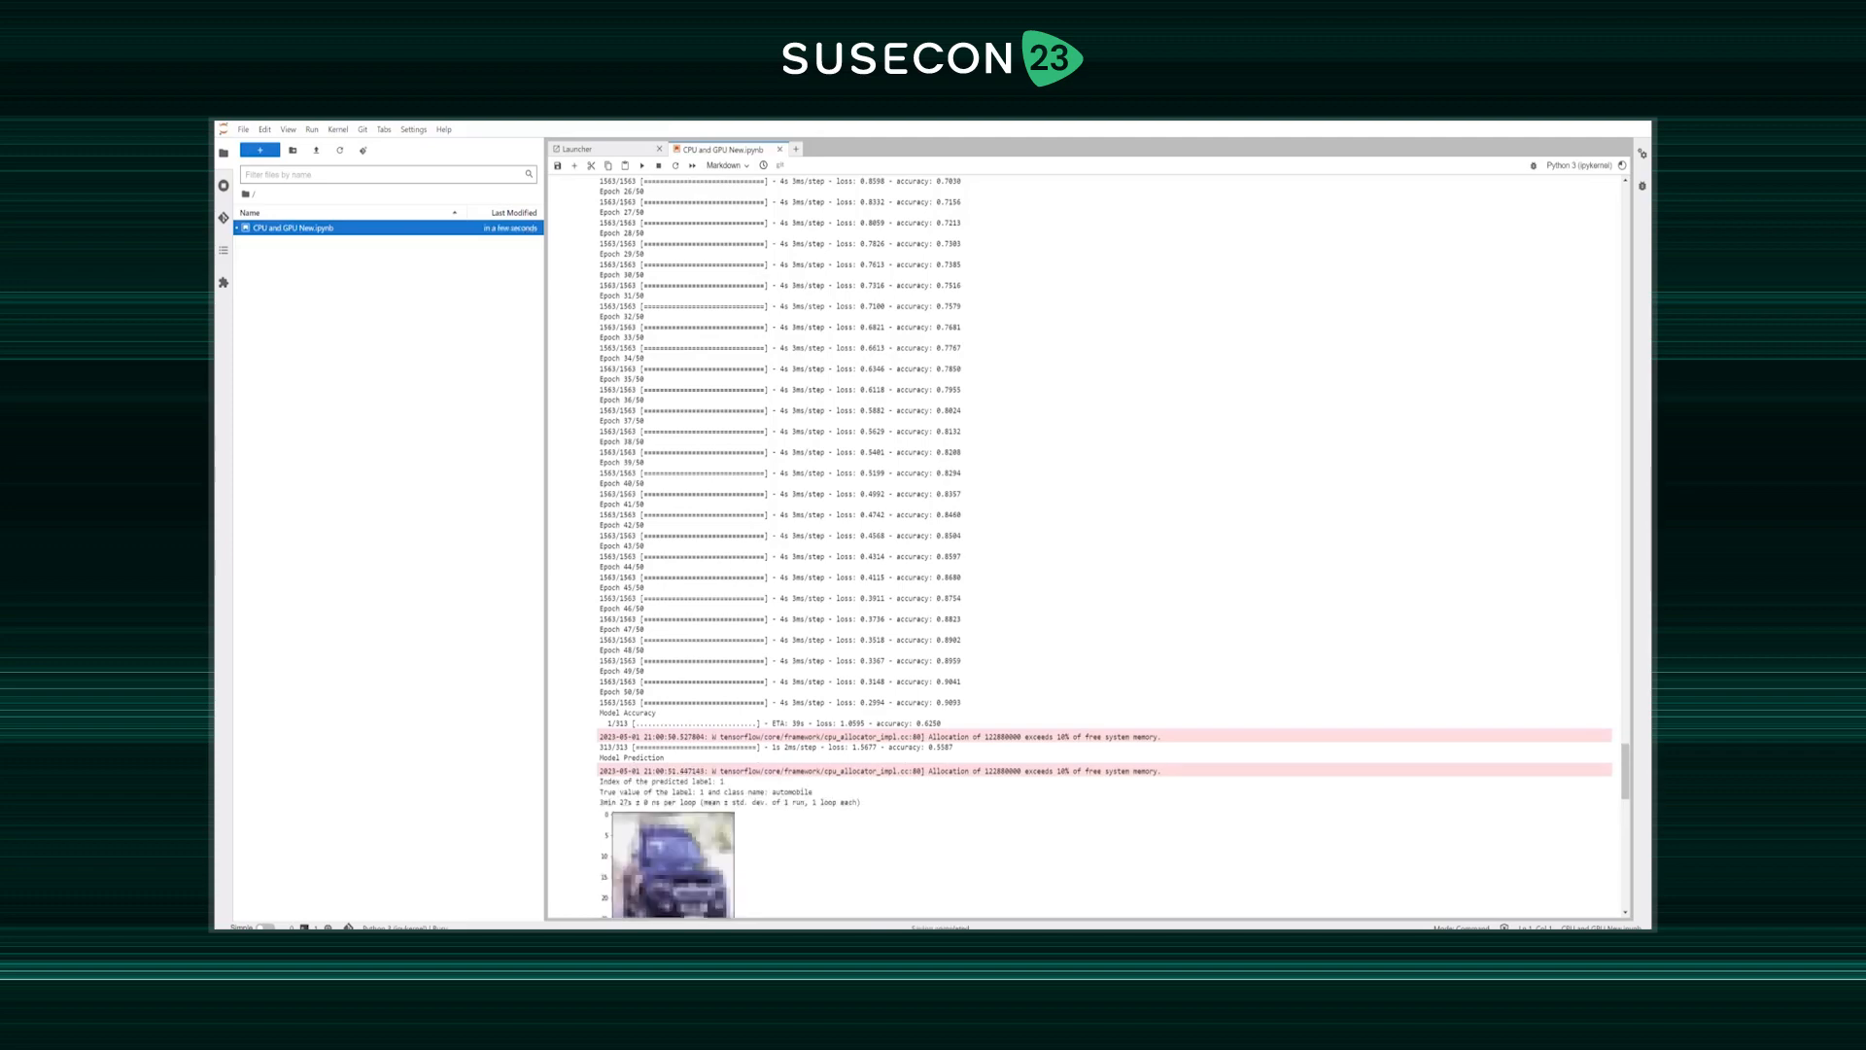
scroll(1105, 545, down, 4)
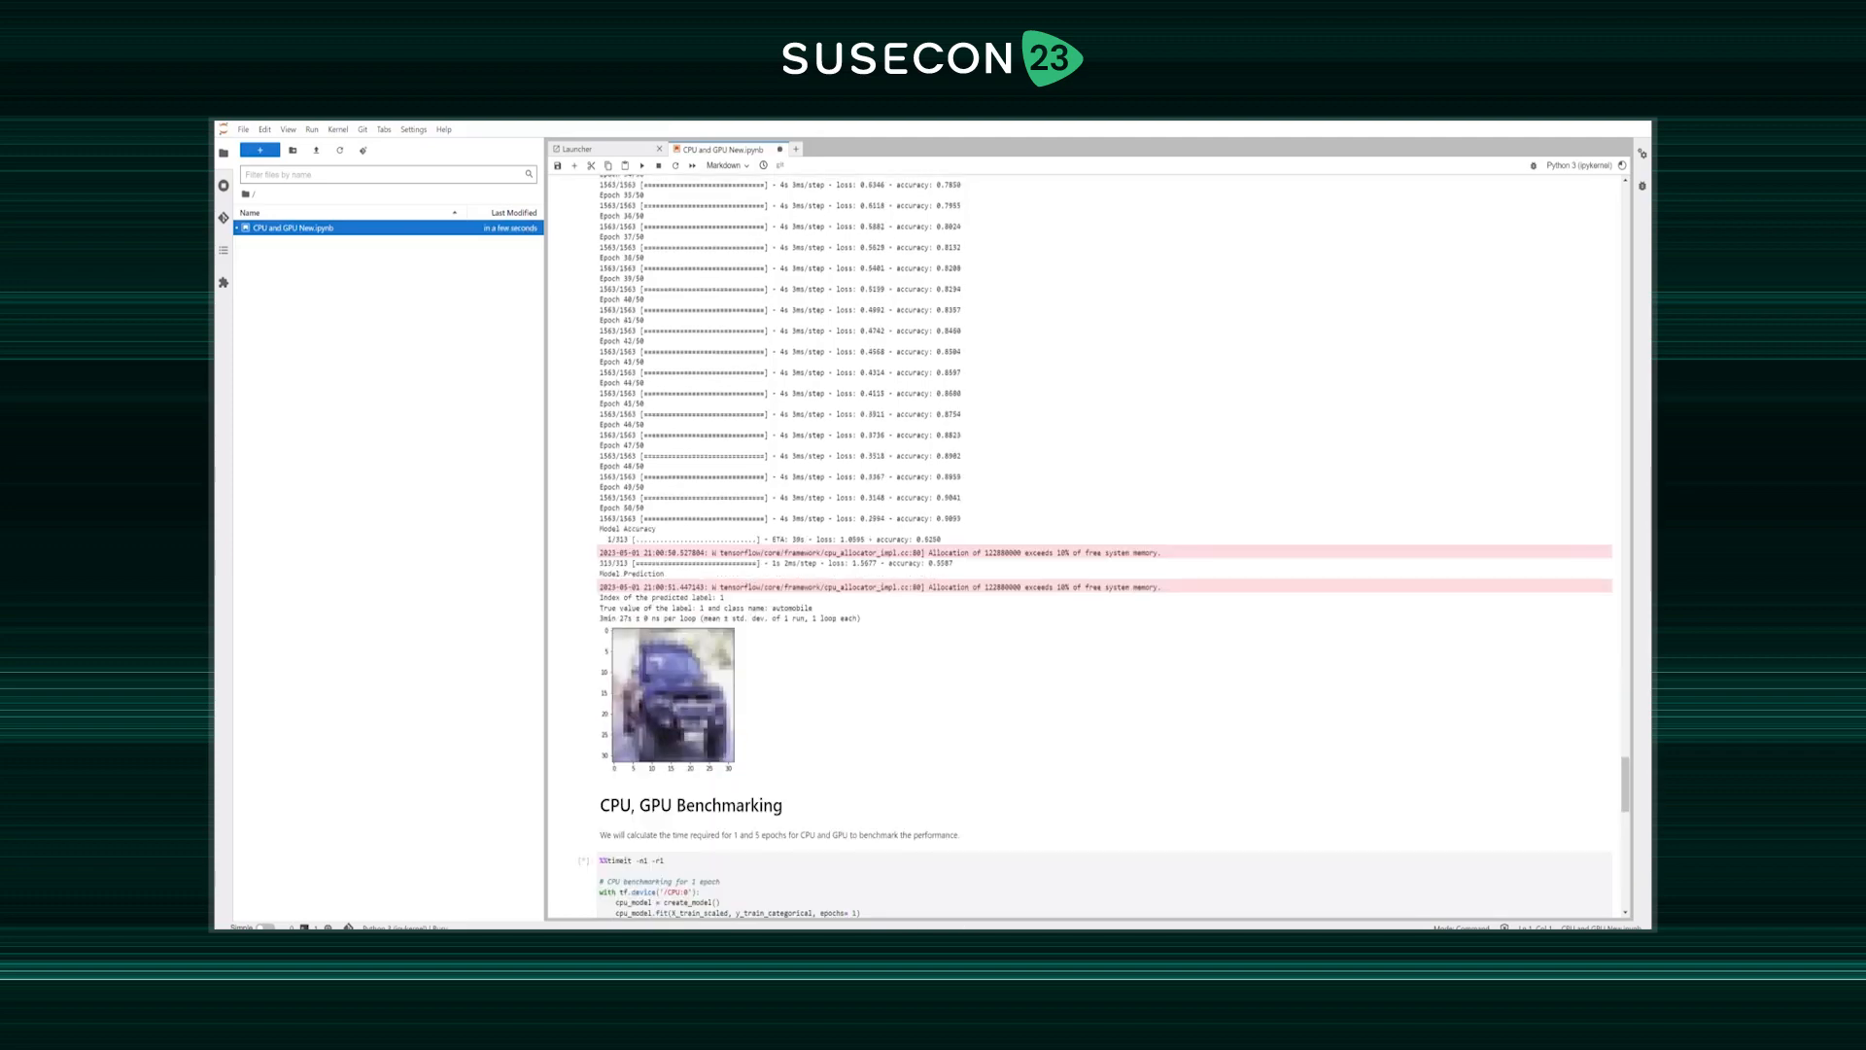
scroll(1106, 545, down, 2)
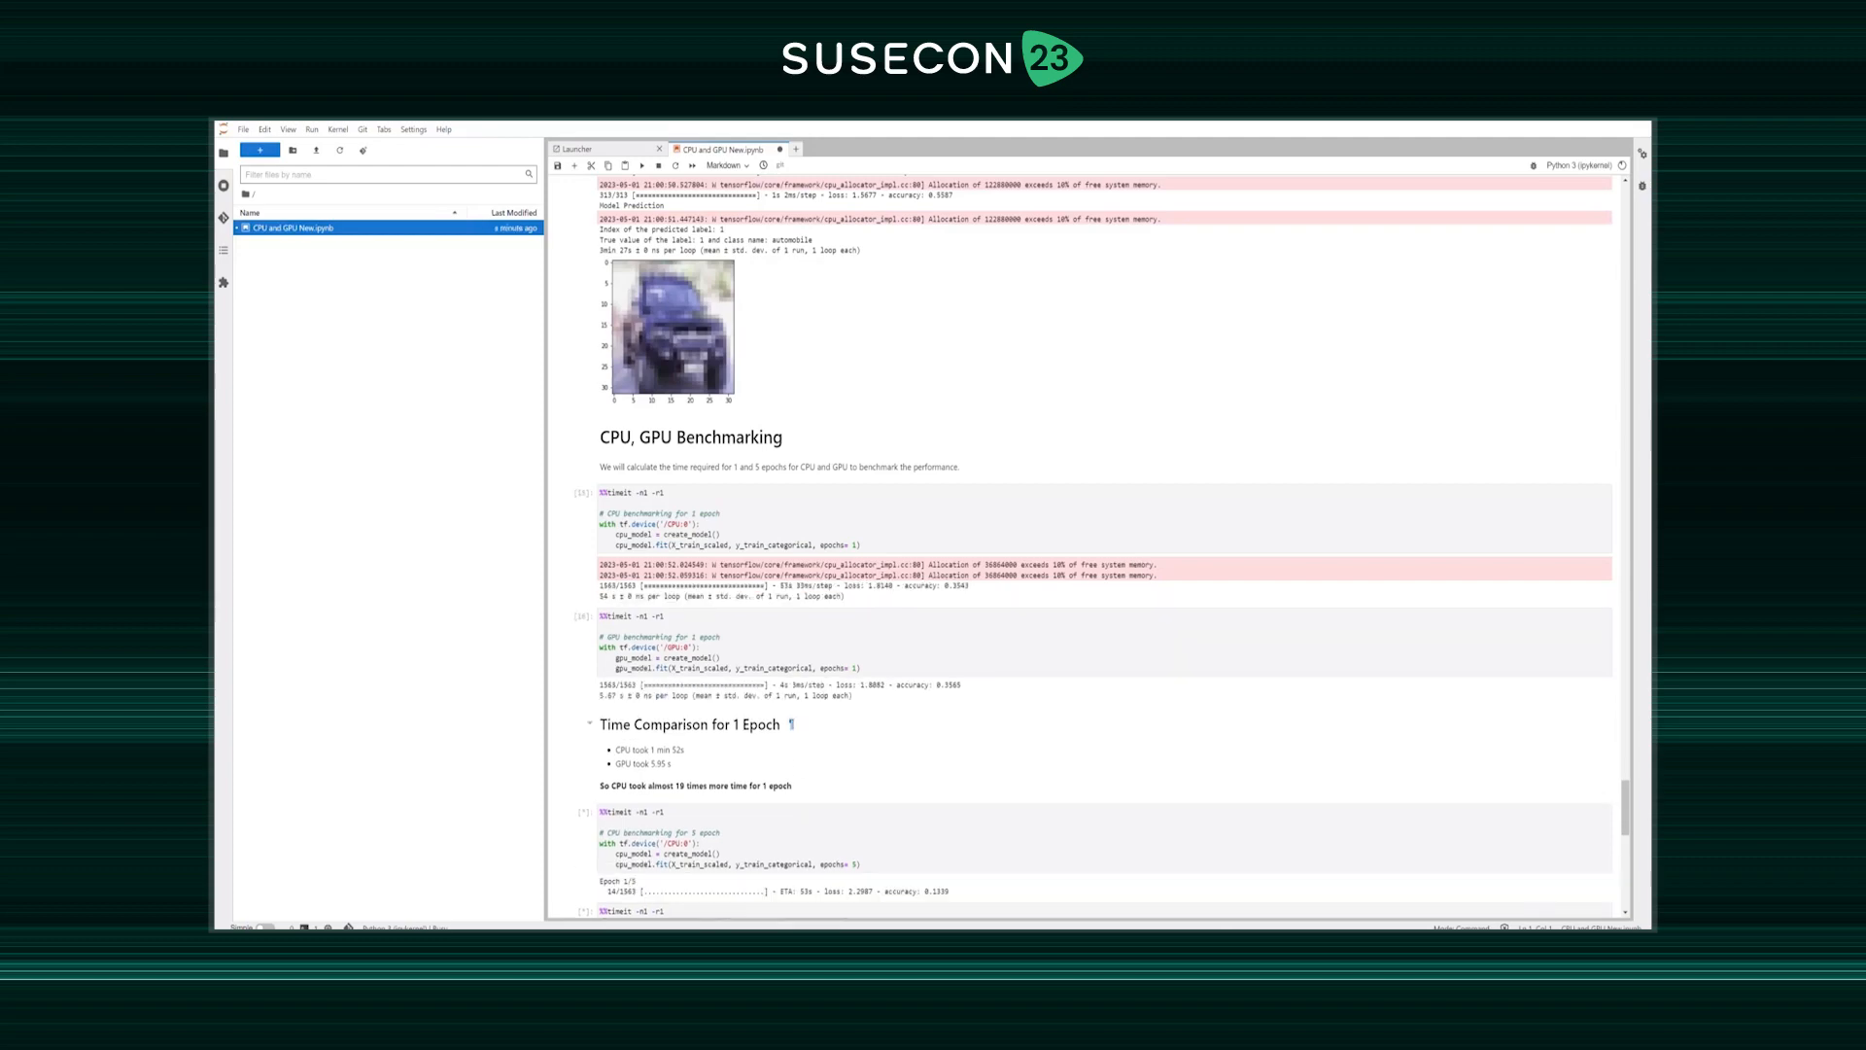
scroll(1105, 545, down, 4)
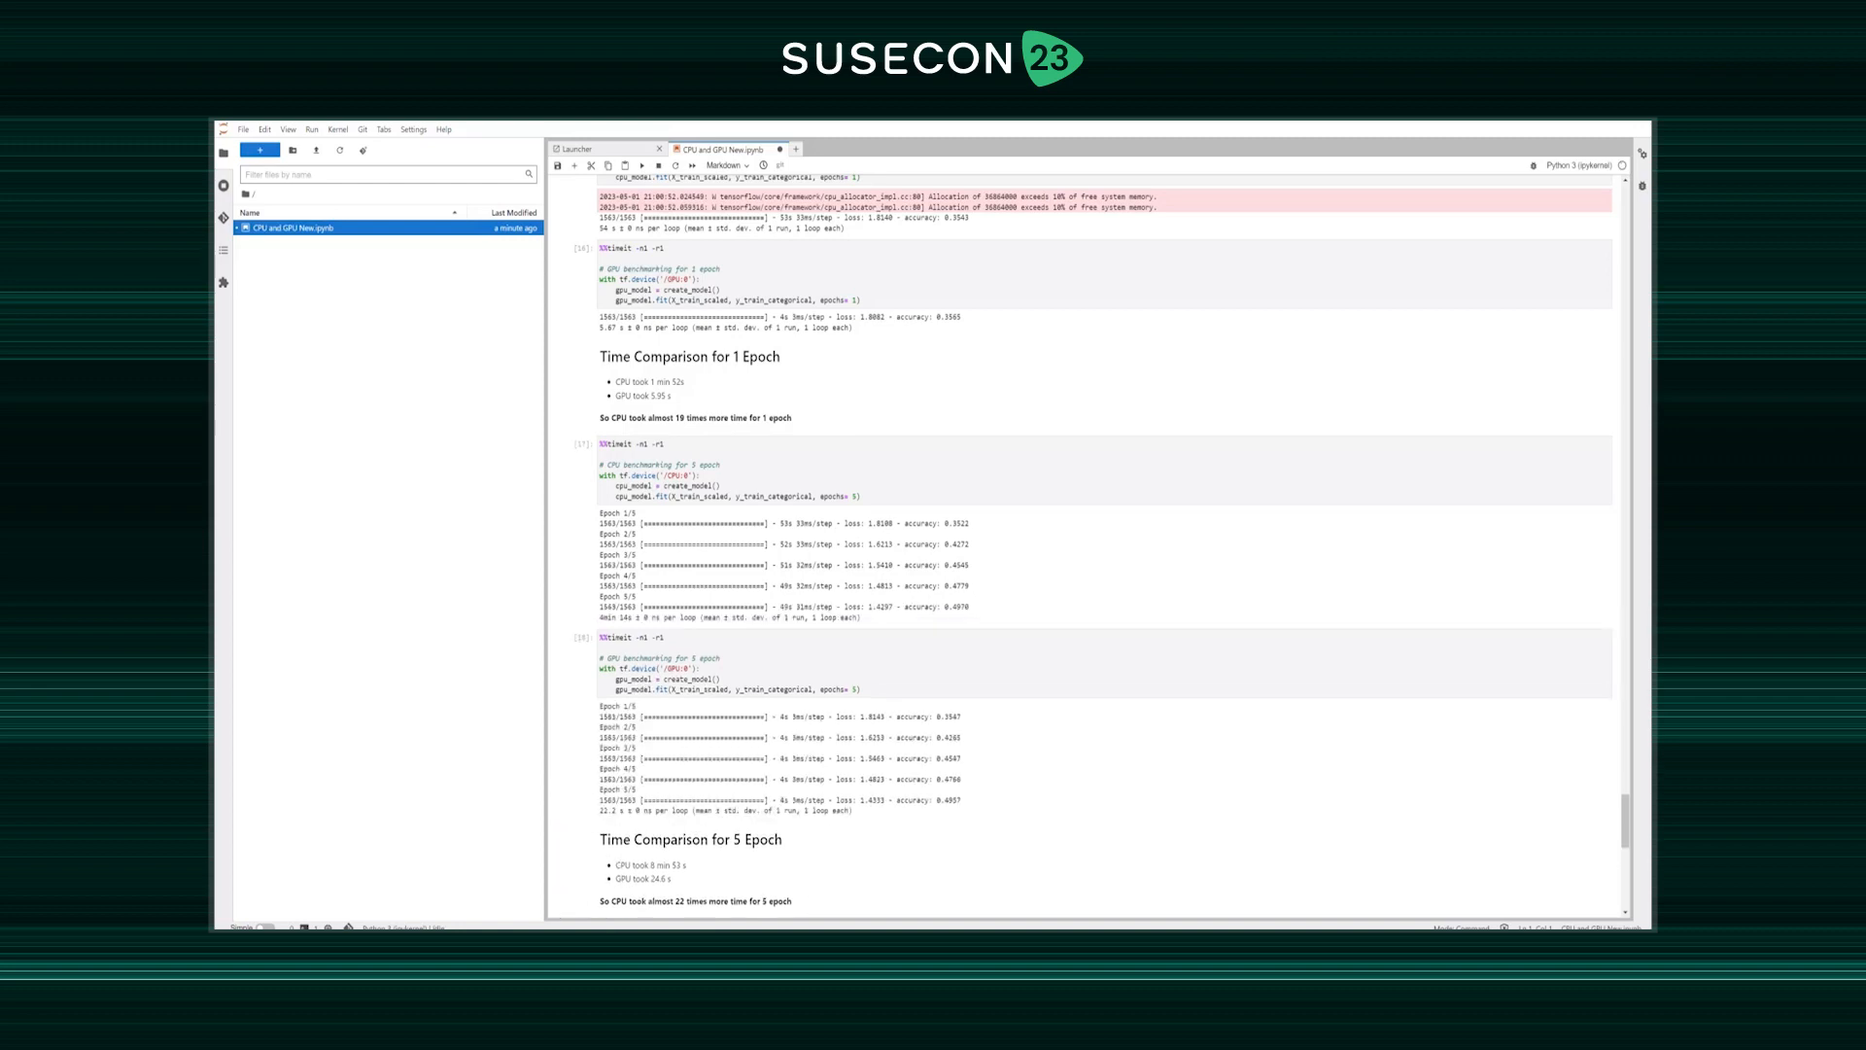
scroll(1088, 544, down, 3)
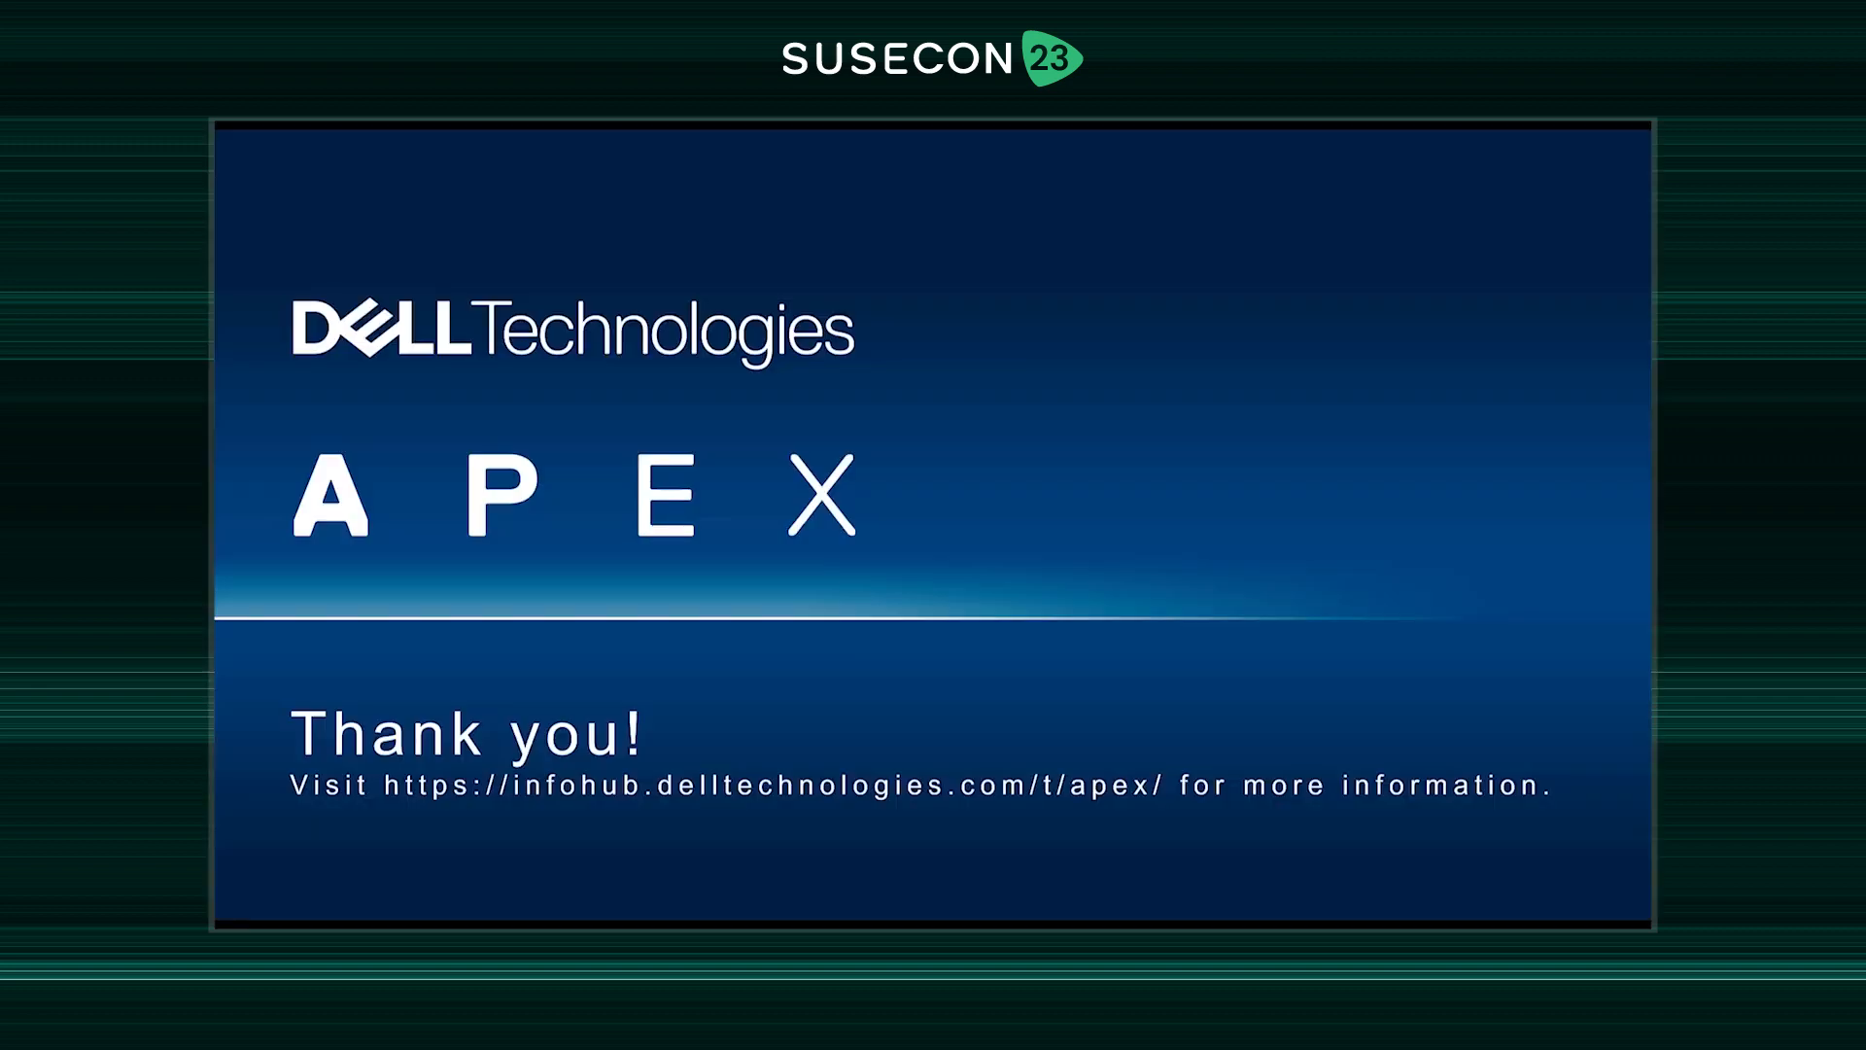